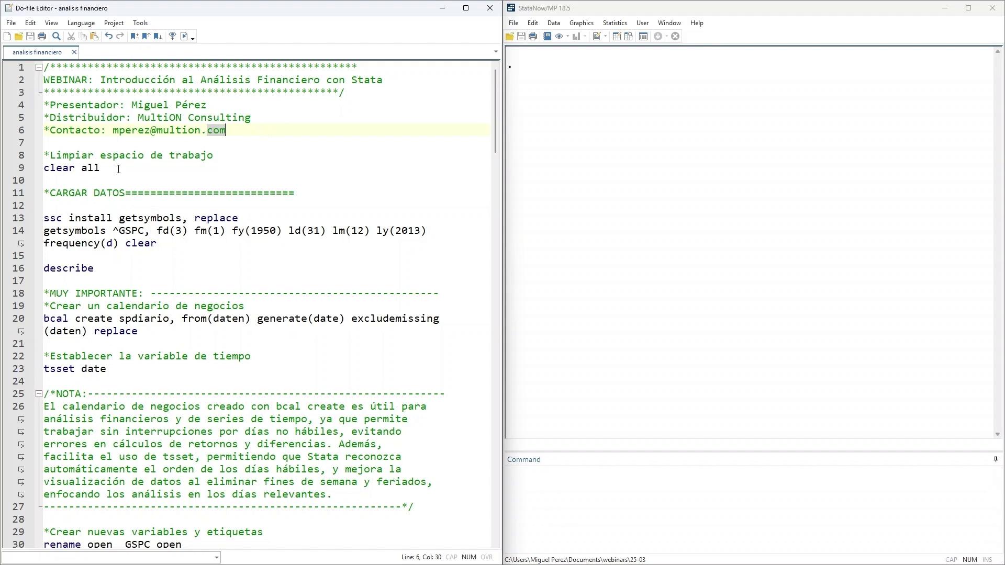
Step: Run only the "clear all" line of the do-file to empty the workspace
{"action": "left_click", "coordinate": [118, 168]}
{"action": "key", "text": "shift+Home"}
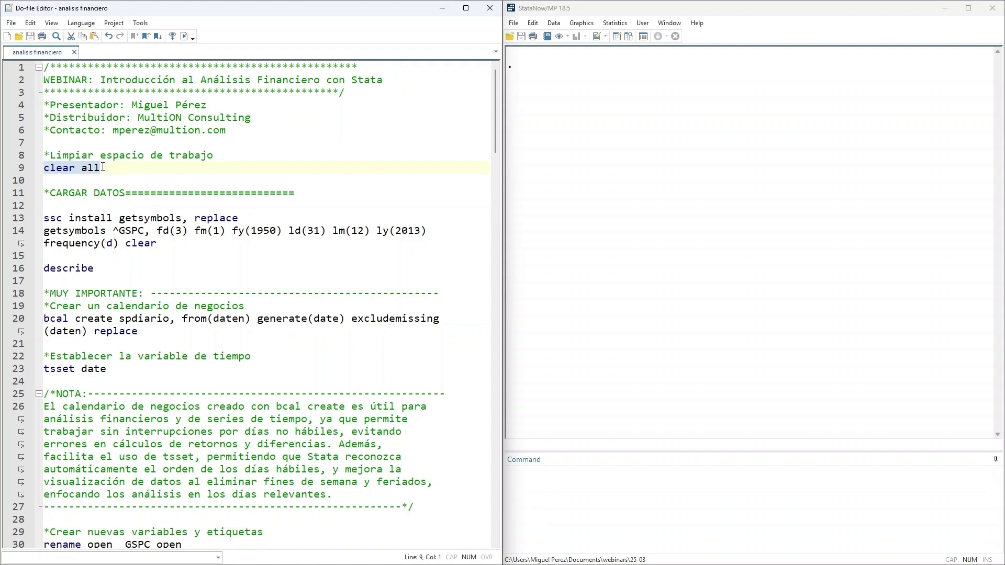
{"action": "left_click", "coordinate": [183, 36]}
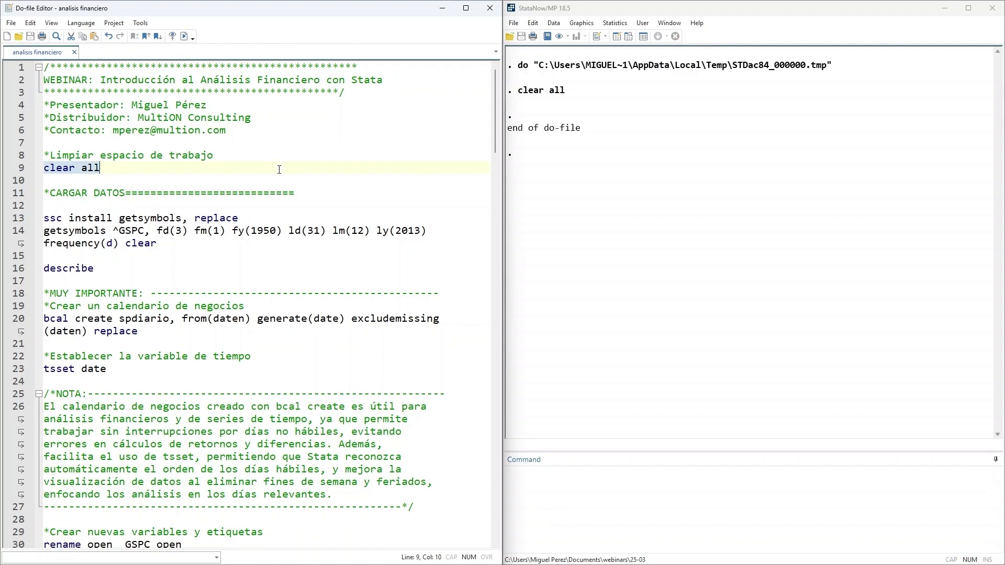
Step: Switch to Yahoo Finance in Chrome and examine the daily historical price table of the S&P 500 index
{"action": "left_click_drag", "start_coordinate": [50, 194], "coordinate": [112, 194]}
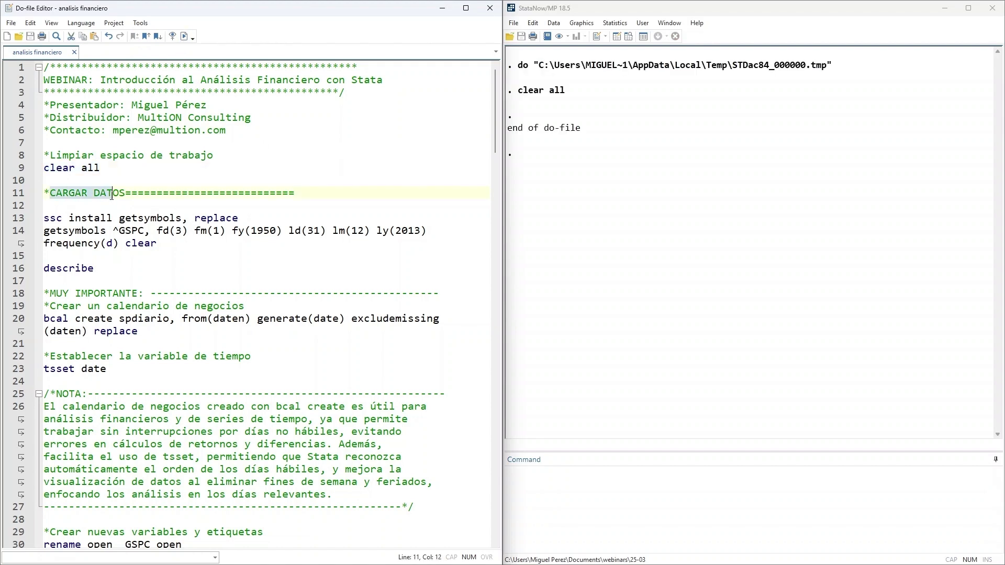
{"action": "left_click", "coordinate": [163, 202]}
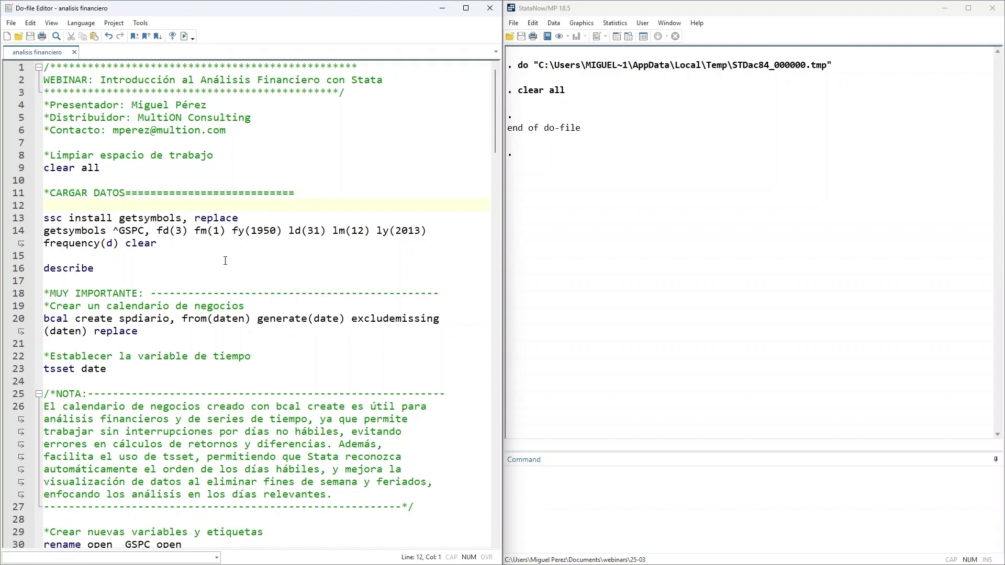
{"action": "mouse_move", "coordinate": [550, 553]}
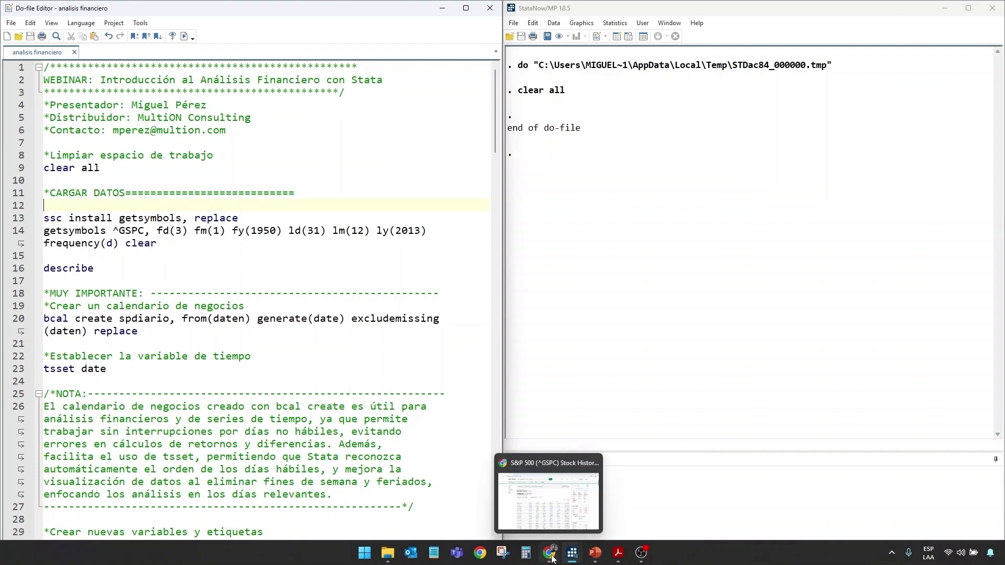
{"action": "left_click", "coordinate": [549, 513]}
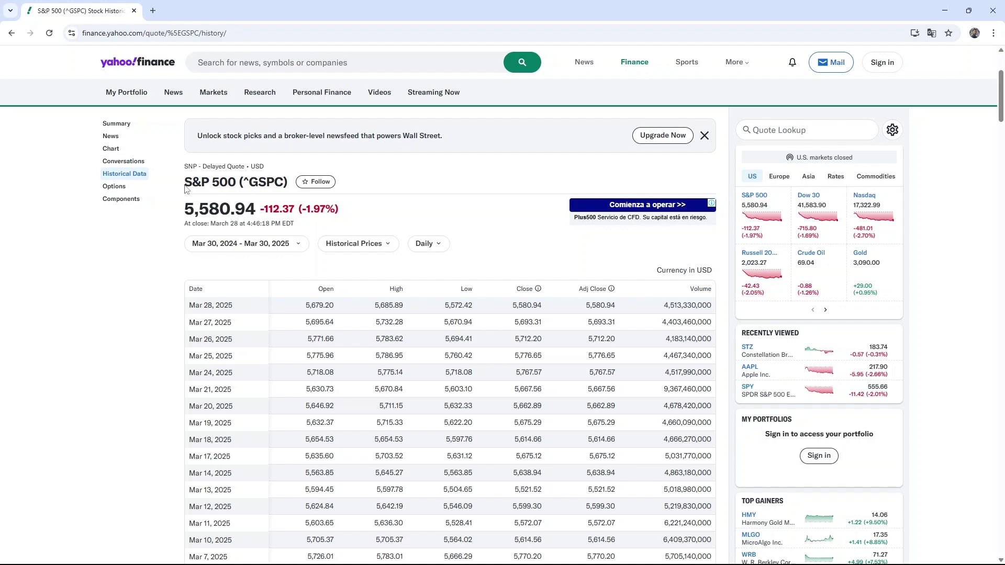
{"action": "left_click_drag", "start_coordinate": [186, 189], "coordinate": [236, 185]}
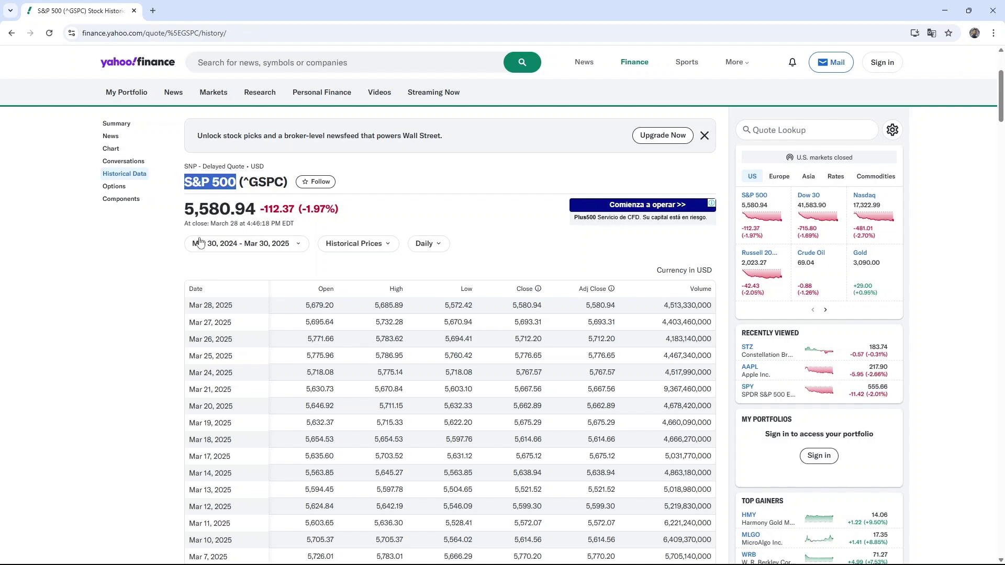
{"action": "scroll", "coordinate": [280, 331], "scroll_direction": "down", "scroll_amount": 1}
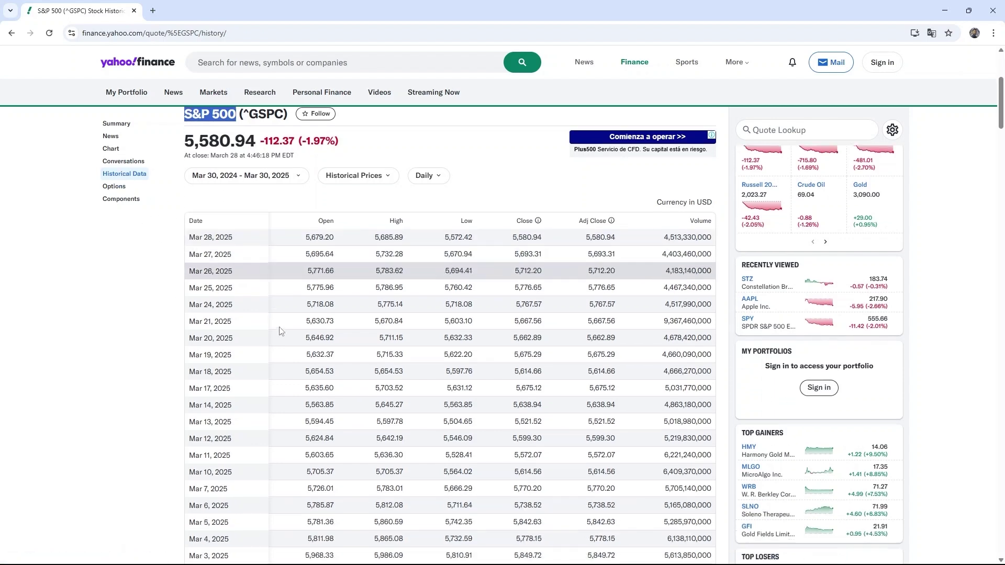
{"action": "scroll", "coordinate": [280, 331], "scroll_direction": "down", "scroll_amount": 2}
{"action": "scroll", "coordinate": [301, 339], "scroll_direction": "down", "scroll_amount": 5}
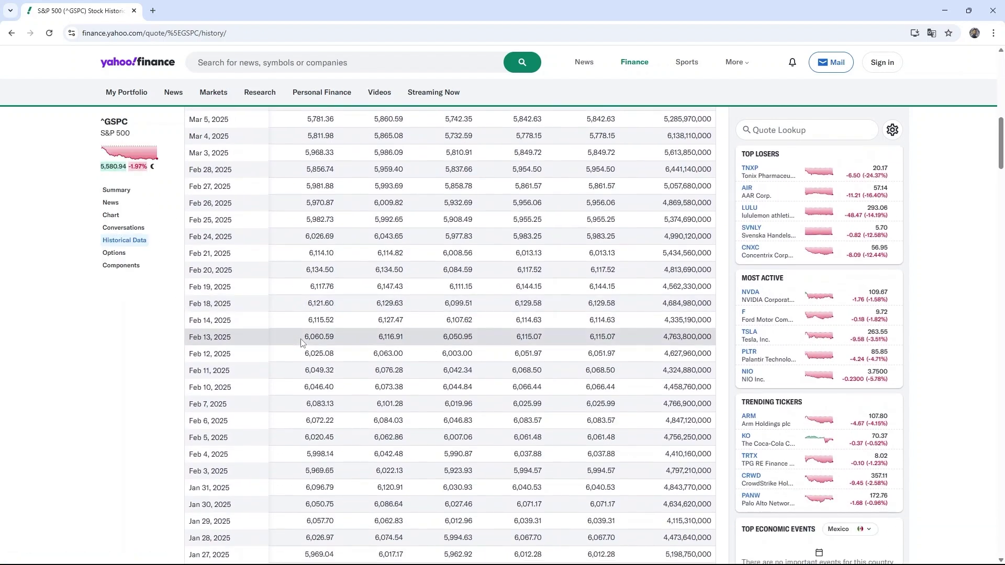
{"action": "scroll", "coordinate": [300, 343], "scroll_direction": "down", "scroll_amount": 5}
{"action": "scroll", "coordinate": [301, 343], "scroll_direction": "up", "scroll_amount": 10}
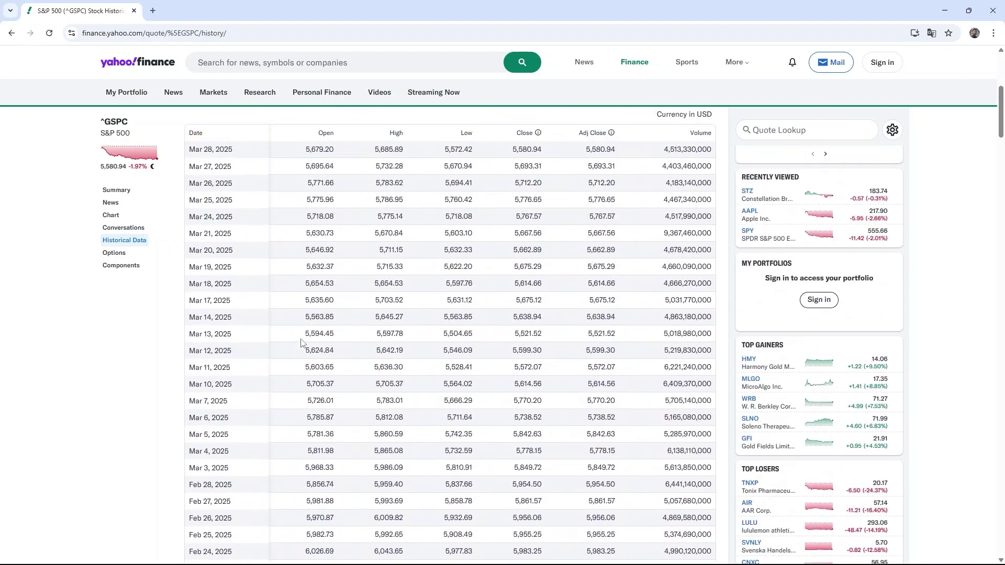
{"action": "scroll", "coordinate": [300, 343], "scroll_direction": "up", "scroll_amount": 5}
Step: Set the S&P 500 historical data range to 5Y and highlight the ^GSPC ticker symbol in the page heading
{"action": "left_click", "coordinate": [247, 400]}
{"action": "scroll", "coordinate": [244, 360], "scroll_direction": "down", "scroll_amount": 2}
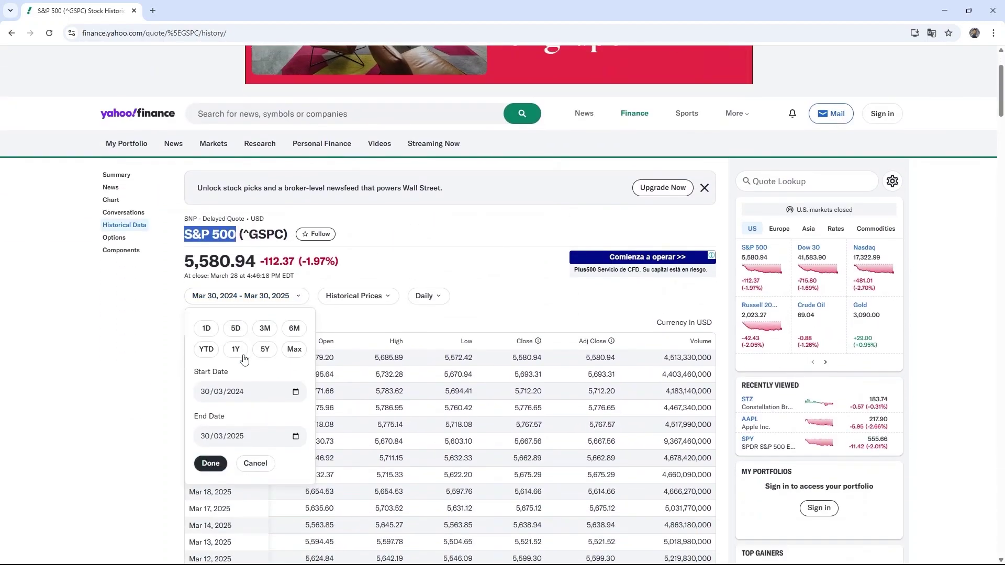
{"action": "left_click", "coordinate": [264, 351]}
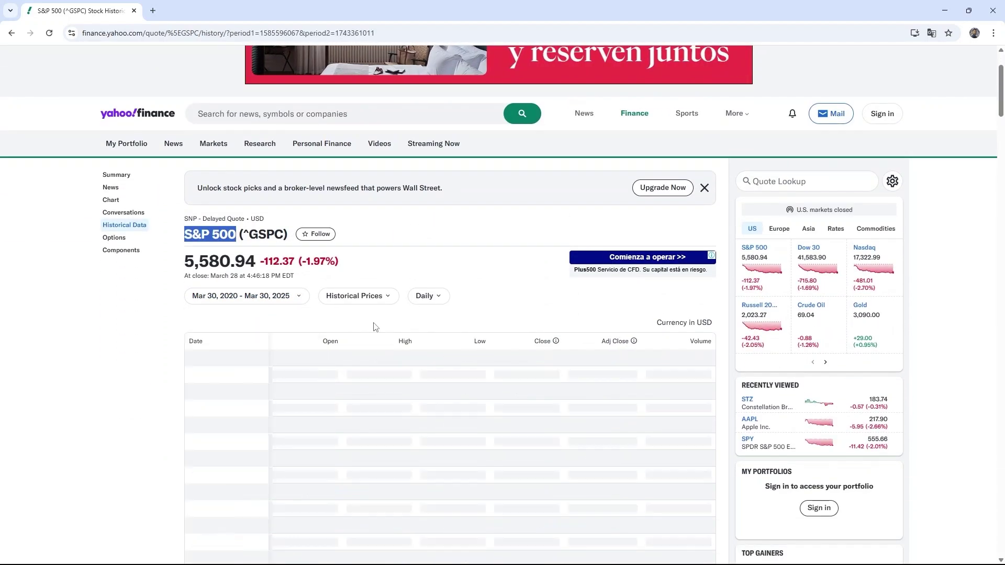
{"action": "scroll", "coordinate": [363, 323], "scroll_direction": "down", "scroll_amount": 1}
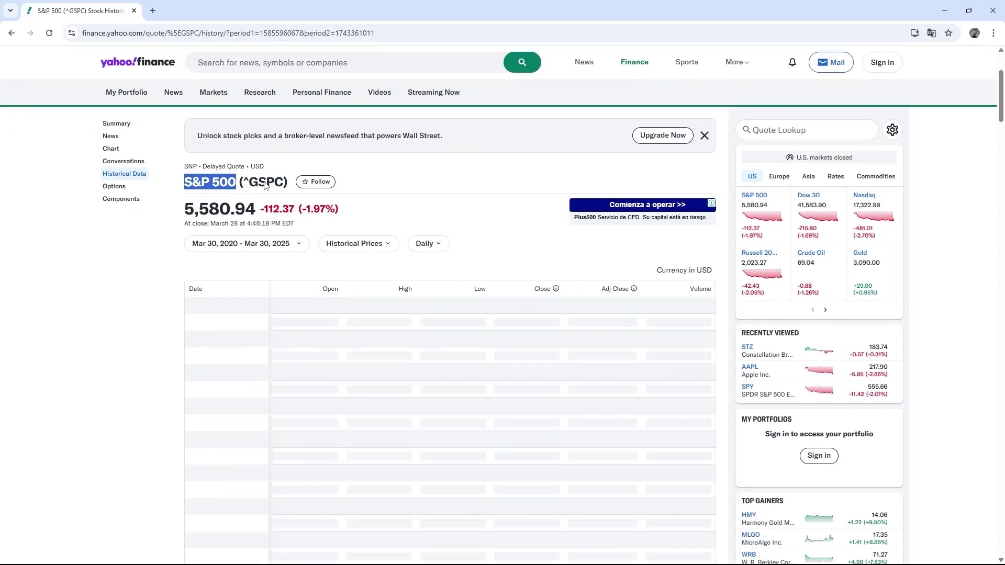
{"action": "left_click", "coordinate": [246, 187]}
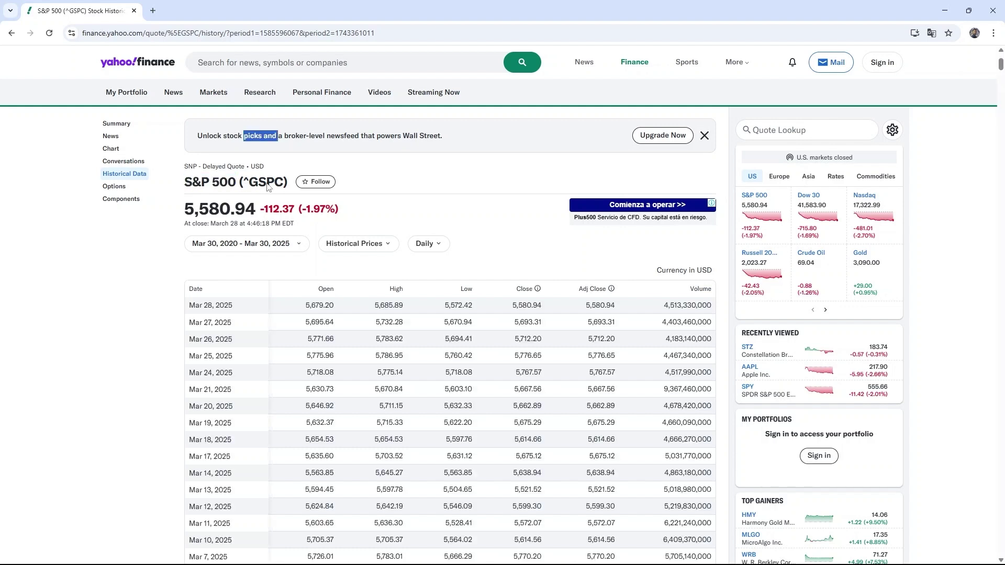
{"action": "left_click_drag", "start_coordinate": [243, 181], "coordinate": [284, 182]}
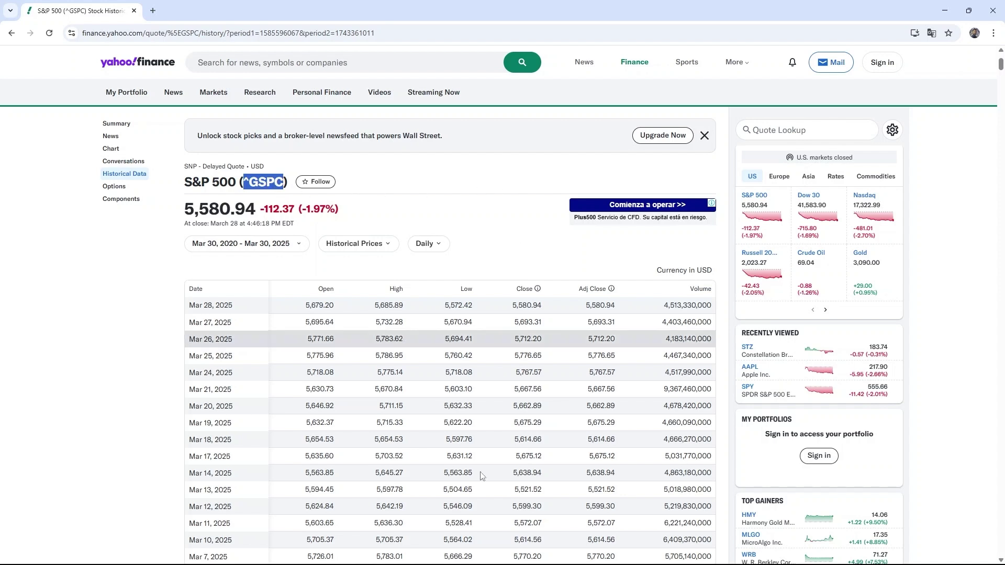
Step: Switch back to Stata and run only the do-file line "ssc install getsymbols, replace"
{"action": "mouse_move", "coordinate": [549, 563]}
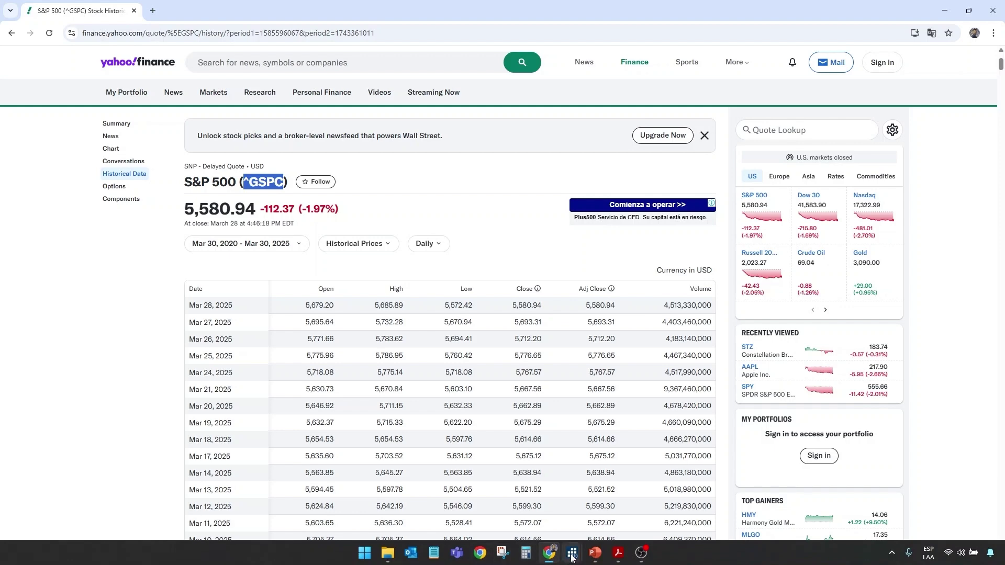
{"action": "left_click", "coordinate": [524, 489]}
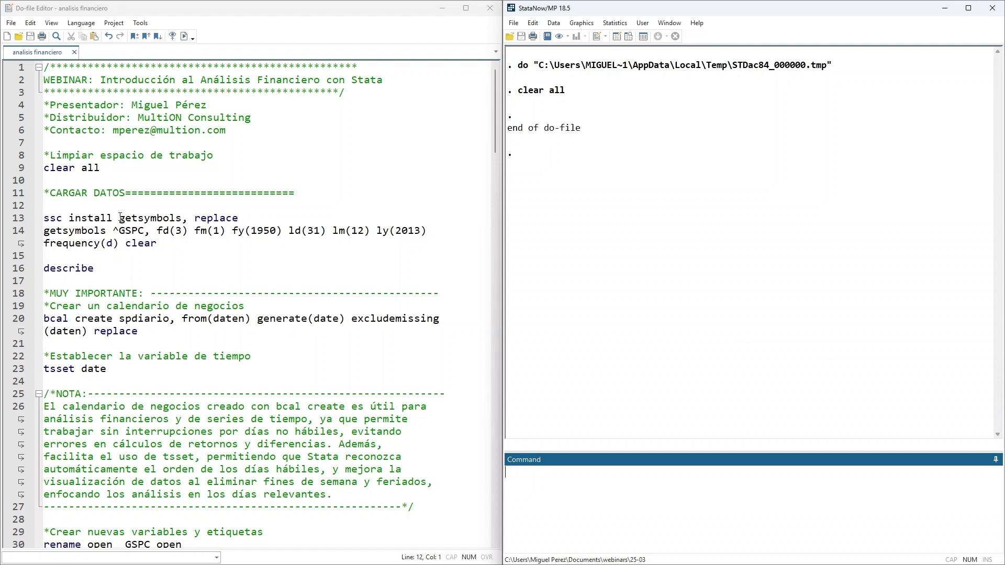
{"action": "left_click_drag", "start_coordinate": [119, 218], "coordinate": [182, 218]}
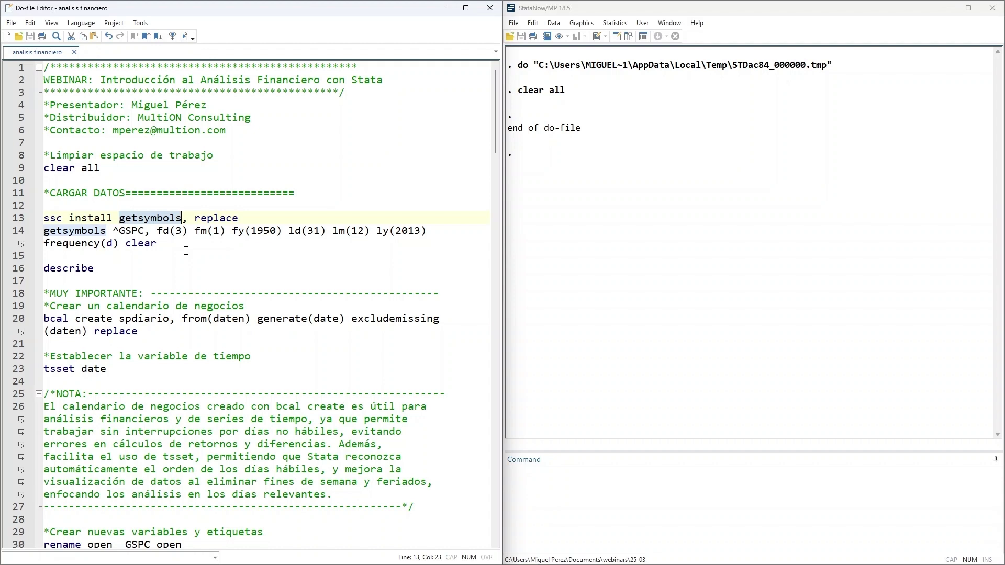
{"action": "left_click", "coordinate": [70, 215]}
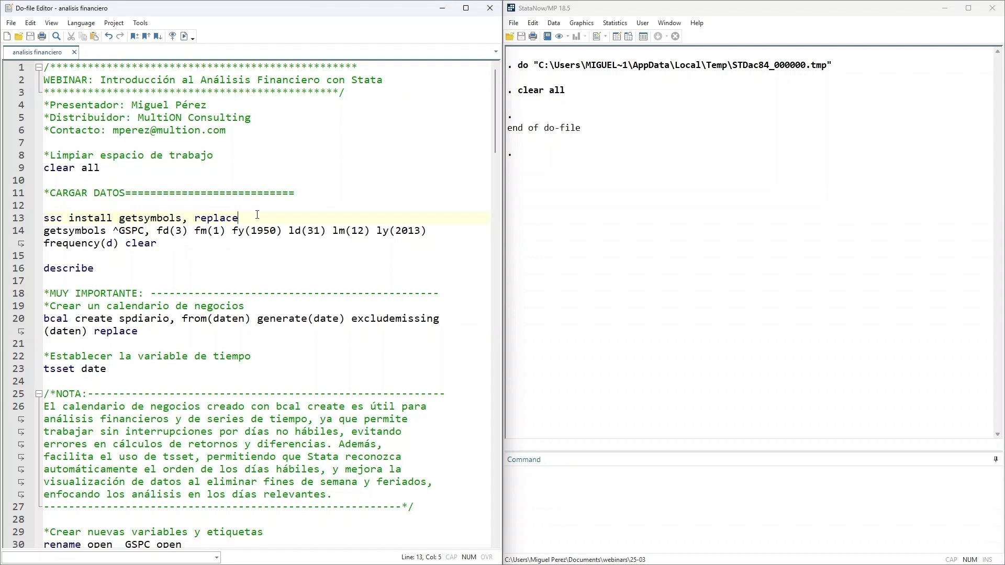
{"action": "key", "text": "shift+Home"}
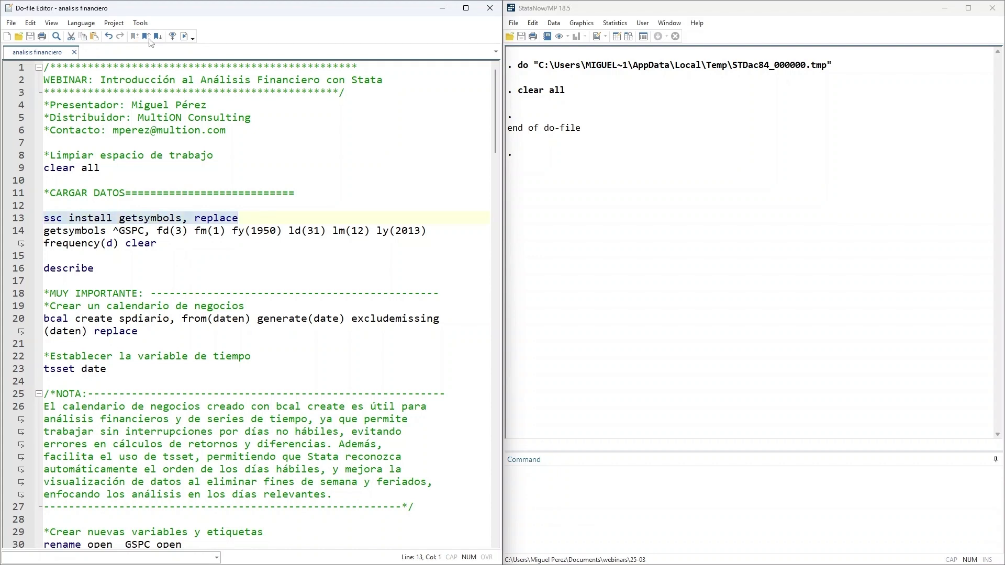
{"action": "key", "text": "ctrl+d"}
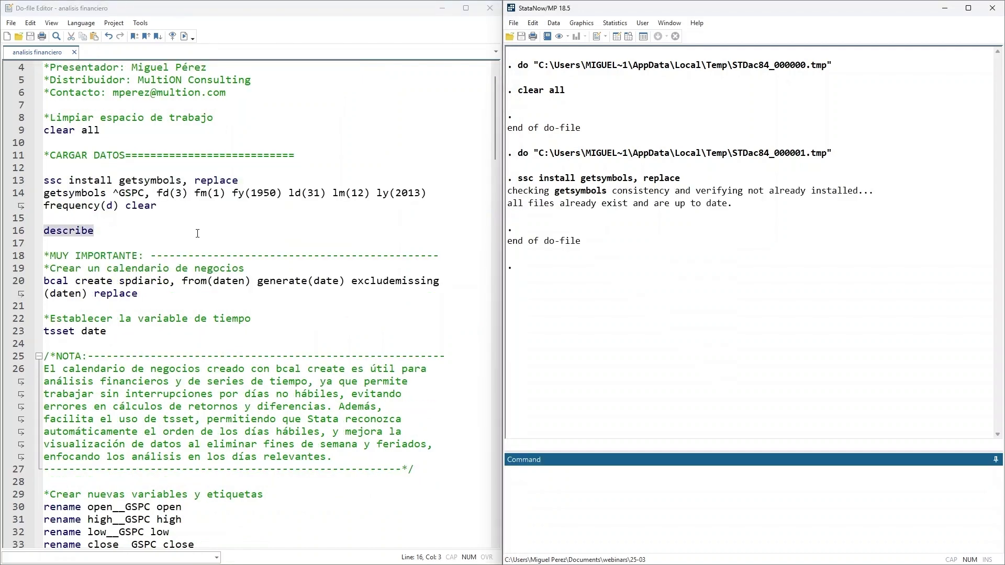
Step: Switch to Yahoo Finance, search for "app", open the Apple Inc. quote page and highlight its AAPL ticker
{"action": "scroll", "coordinate": [89, 238], "scroll_direction": "up", "scroll_amount": 1}
{"action": "left_click_drag", "start_coordinate": [44, 231], "coordinate": [145, 232]}
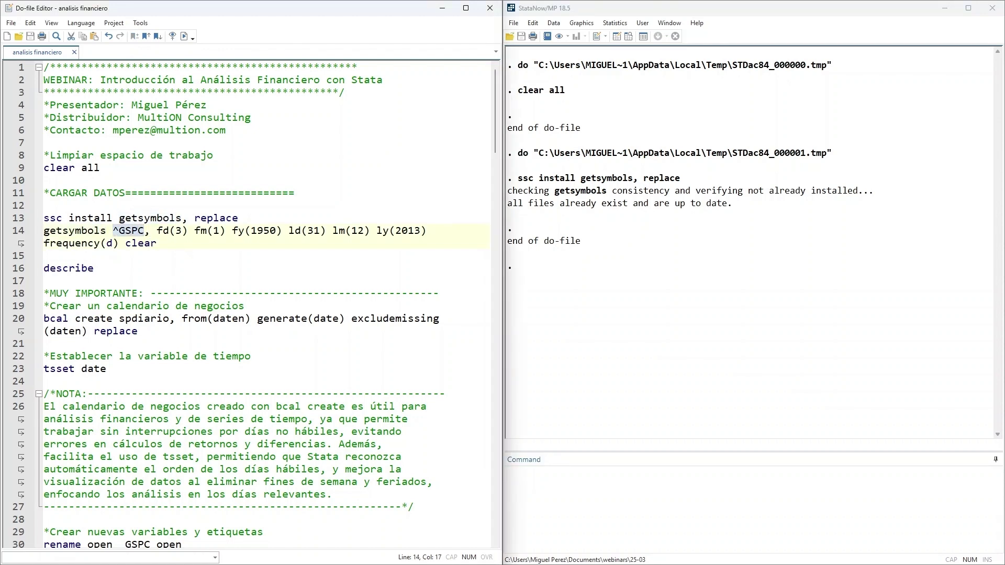
{"action": "mouse_move", "coordinate": [548, 553]}
{"action": "left_click", "coordinate": [537, 491]}
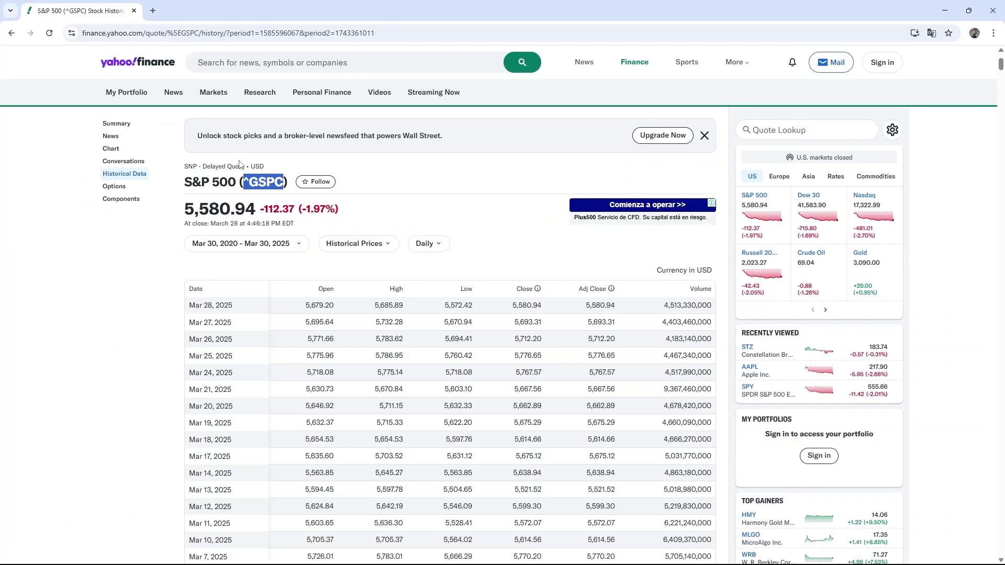
{"action": "left_click", "coordinate": [242, 72]}
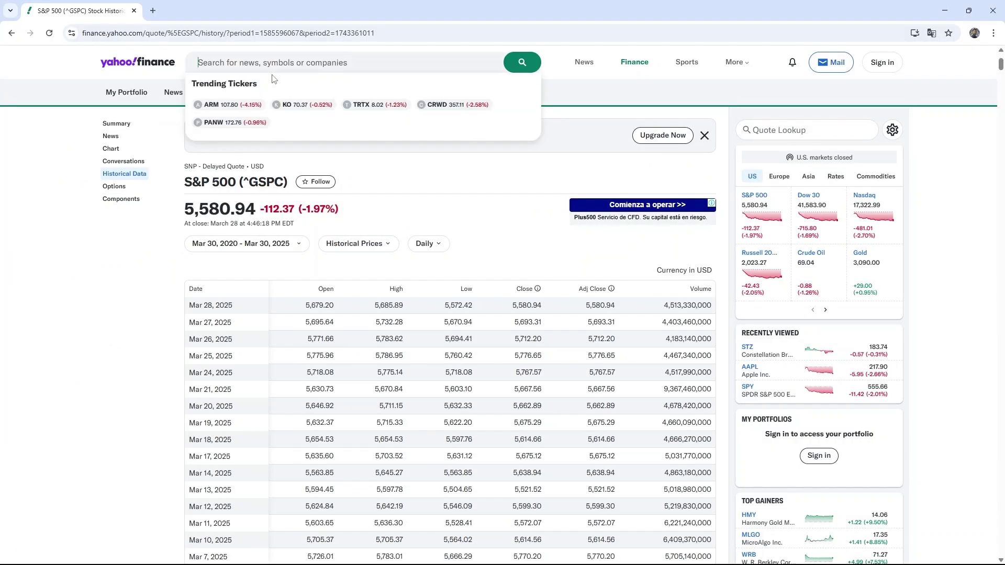
{"action": "type", "text": "app"}
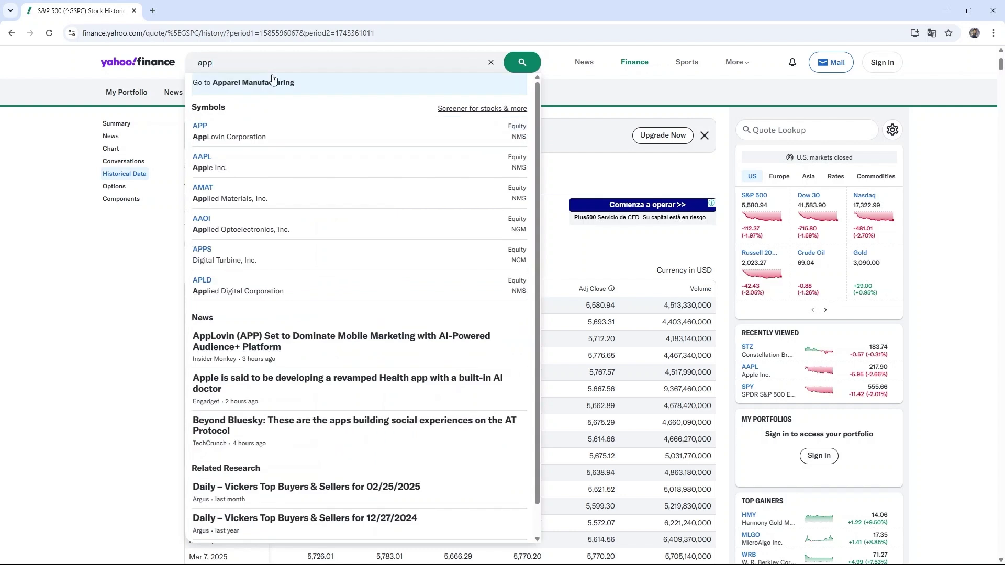
{"action": "left_click", "coordinate": [235, 167]}
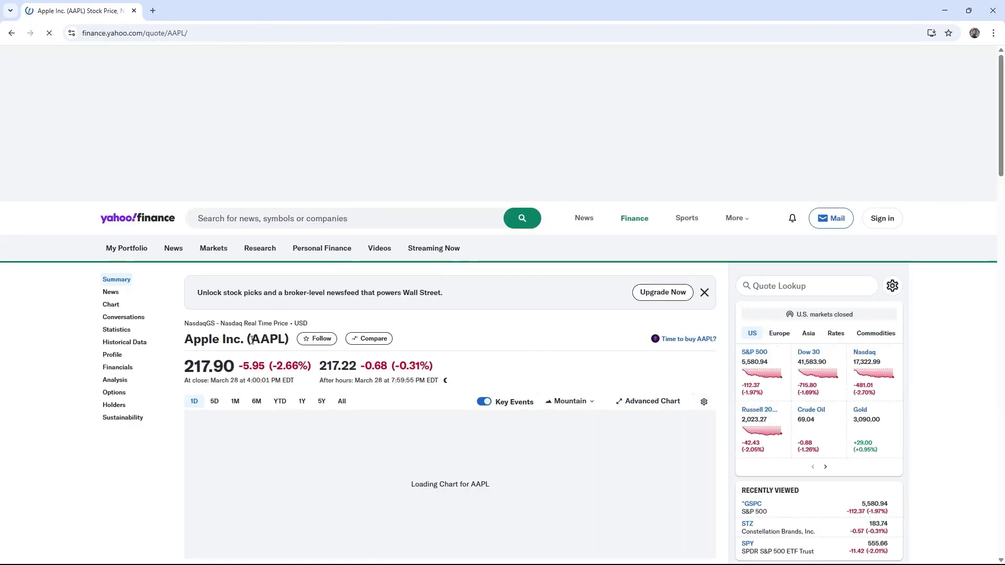
{"action": "left_click_drag", "start_coordinate": [254, 341], "coordinate": [278, 341]}
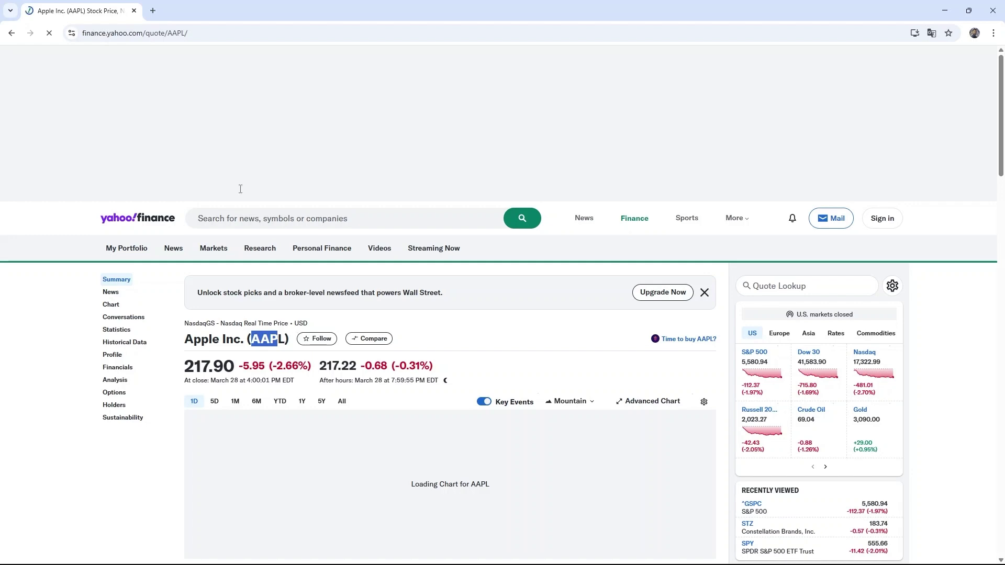
Step: Switch back to the Stata do-file and examine the ticker and the start and end date options of the getsymbols command
{"action": "mouse_move", "coordinate": [567, 559]}
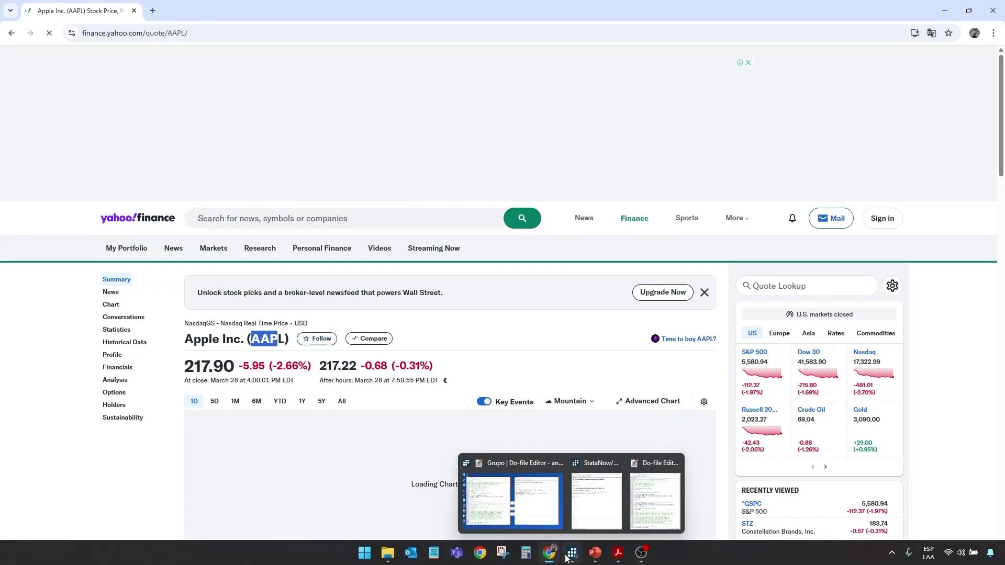
{"action": "left_click", "coordinate": [512, 500]}
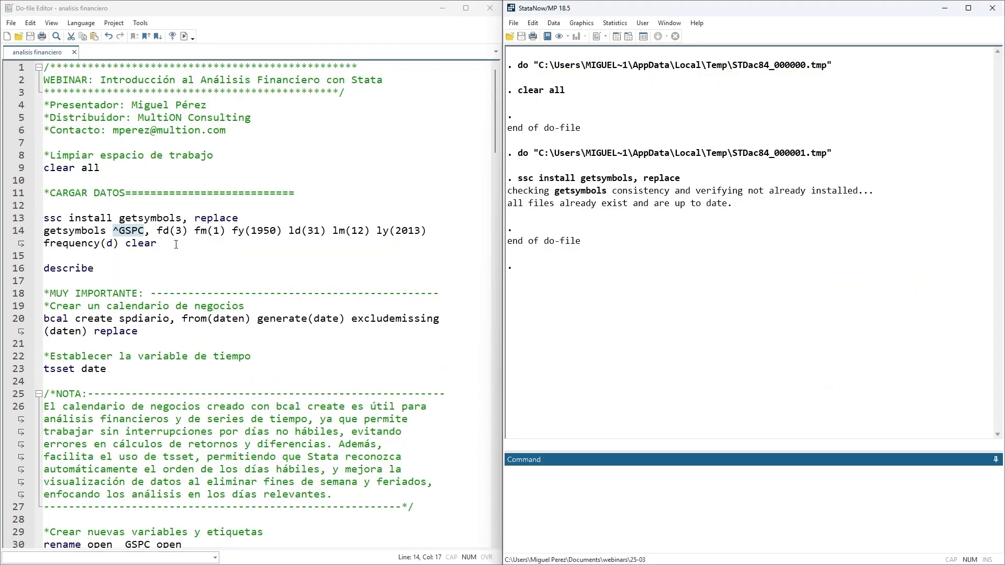
{"action": "left_click_drag", "start_coordinate": [113, 231], "coordinate": [139, 231]}
{"action": "left_click", "coordinate": [145, 231]}
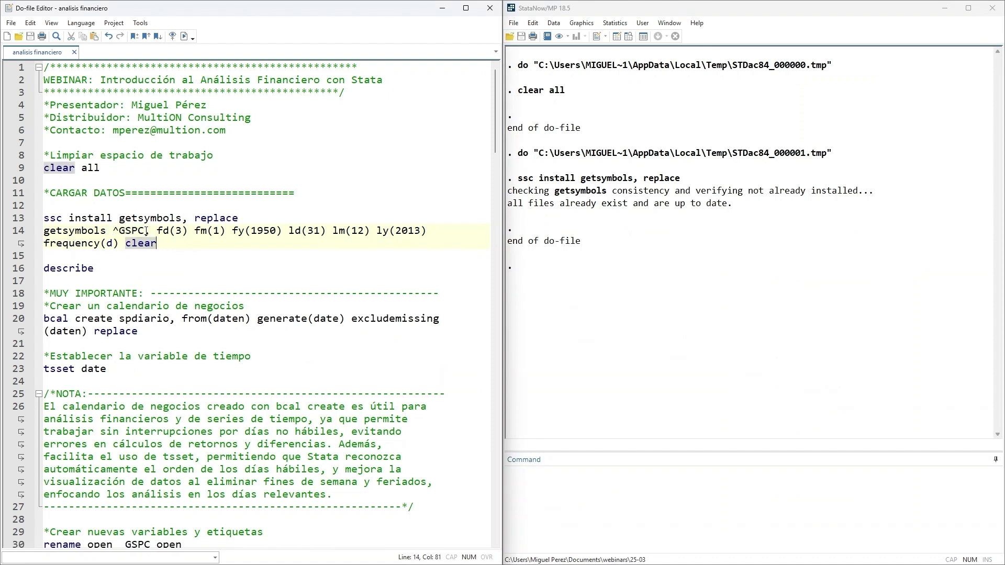
{"action": "type", "text": ","}
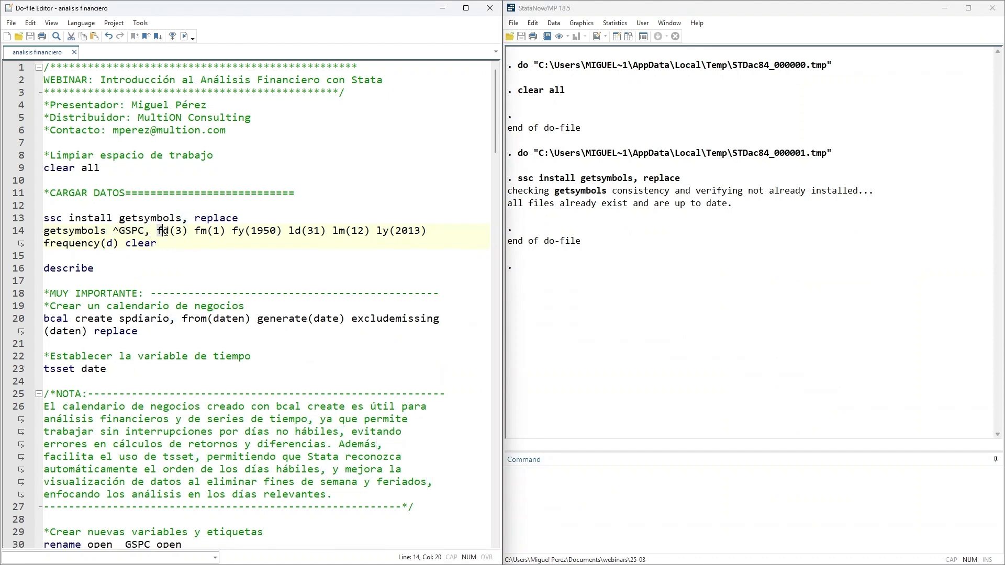
{"action": "left_click_drag", "start_coordinate": [157, 231], "coordinate": [170, 241]}
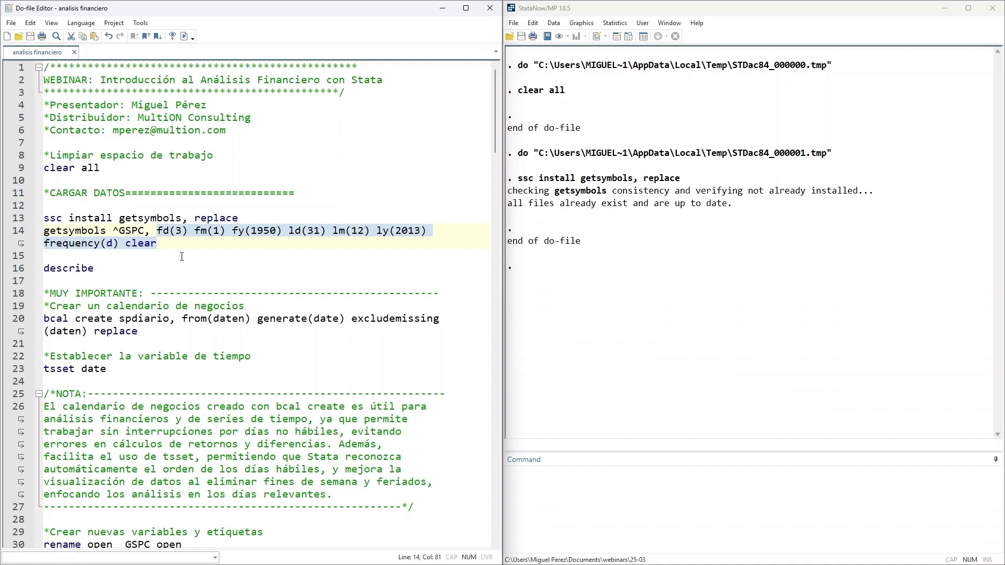
{"action": "left_click", "coordinate": [182, 257]}
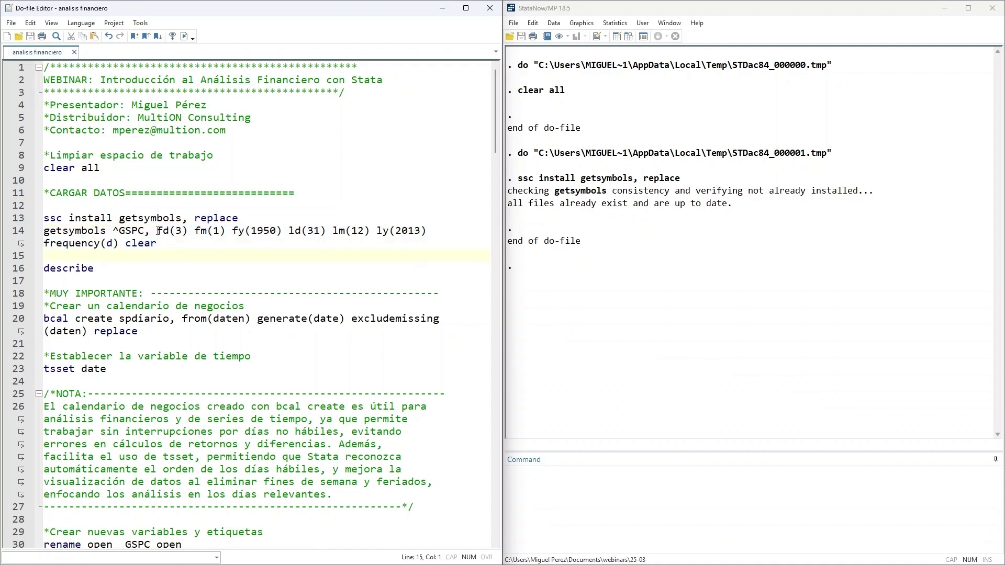
{"action": "left_click_drag", "start_coordinate": [157, 231], "coordinate": [450, 230]}
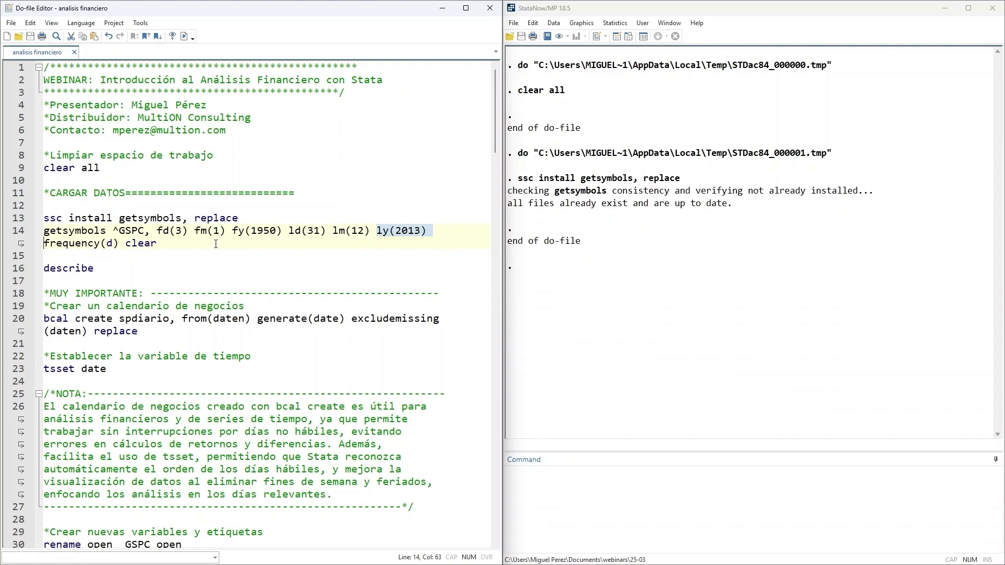
{"action": "left_click", "coordinate": [115, 252]}
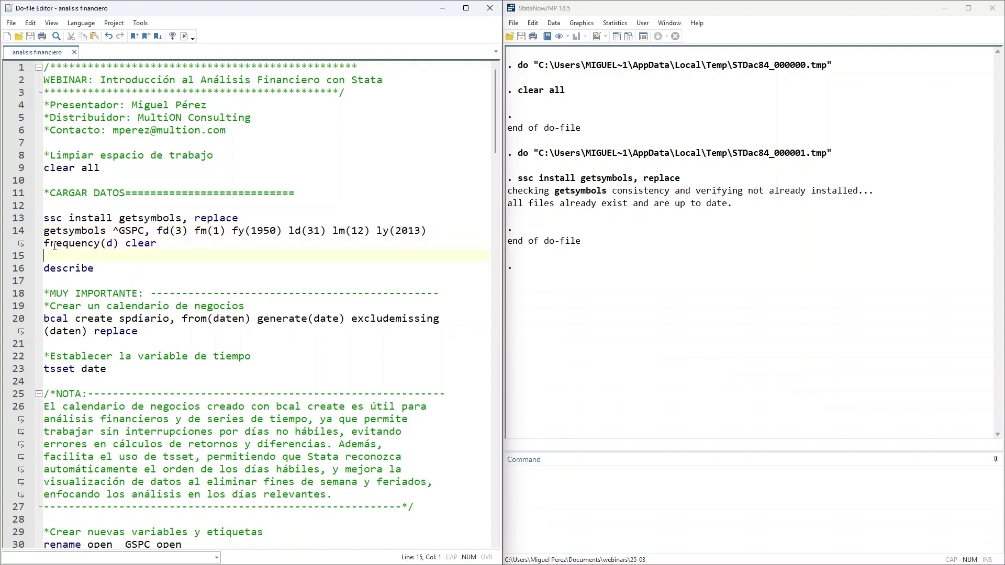
Step: Run only the do-file line "getsymbols ^GSPC, fd(3) fm(1) fy(1950) ld(31) lm(12) ly(2013) frequency(d) clear"
{"action": "left_click_drag", "start_coordinate": [54, 245], "coordinate": [98, 244]}
{"action": "double_click", "coordinate": [98, 244]}
{"action": "left_click", "coordinate": [112, 243]}
{"action": "left_click", "coordinate": [127, 258]}
{"action": "key", "text": "shift+Up"}
{"action": "key", "text": "shift+Up"}
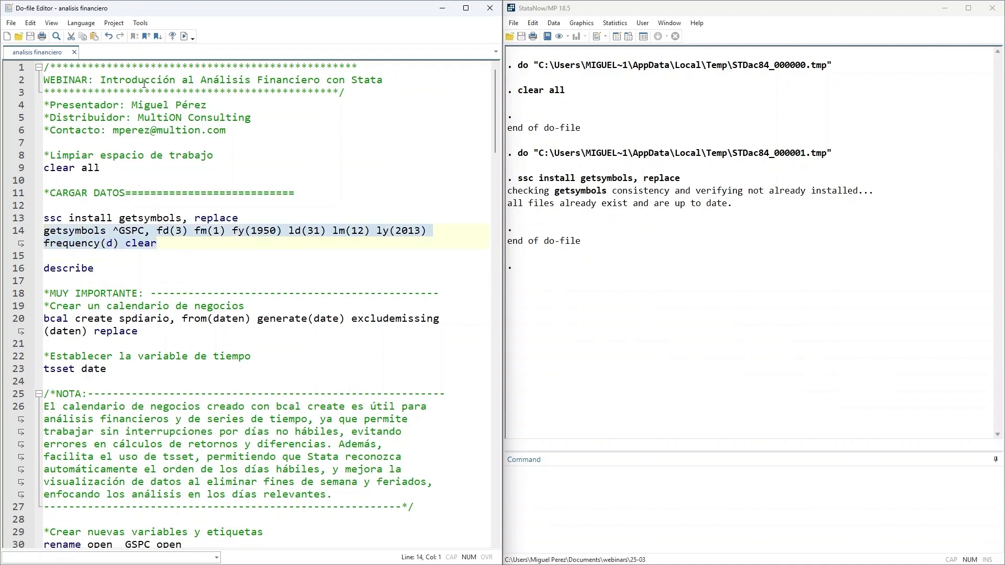
{"action": "left_click", "coordinate": [184, 36]}
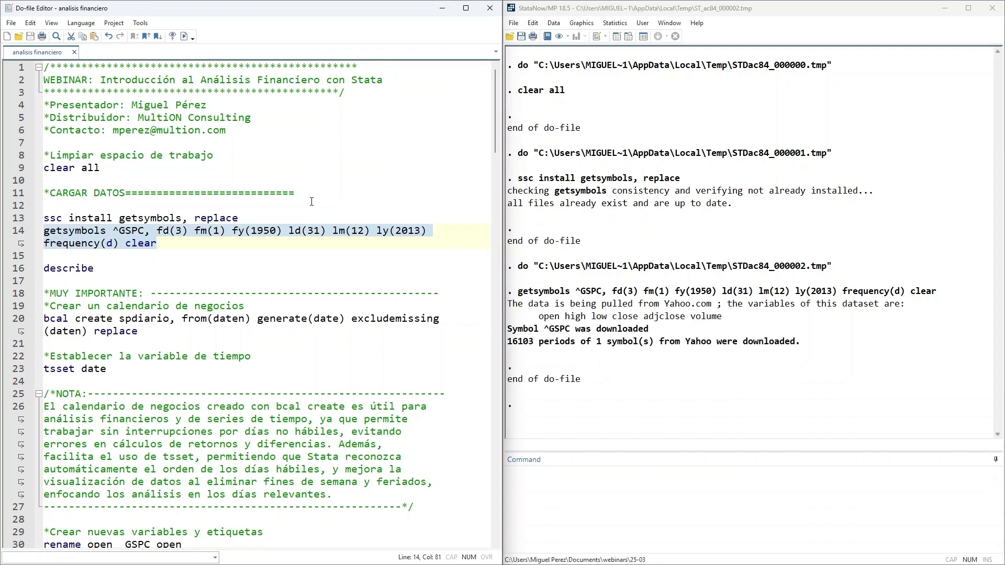
Step: Open the downloaded dataset in the Data Editor's browse mode and maximize its window
{"action": "left_click", "coordinate": [598, 348]}
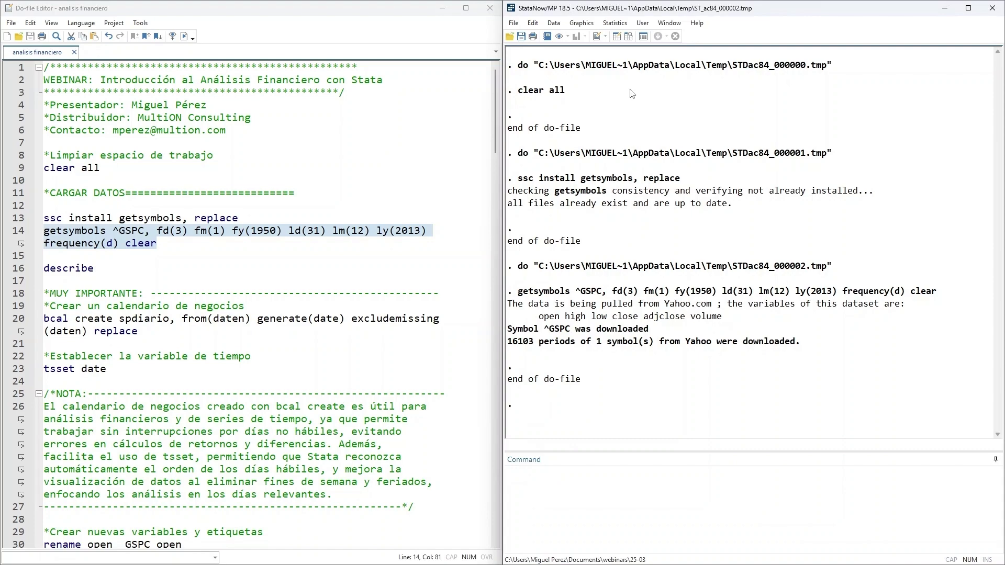
{"action": "left_click", "coordinate": [629, 41]}
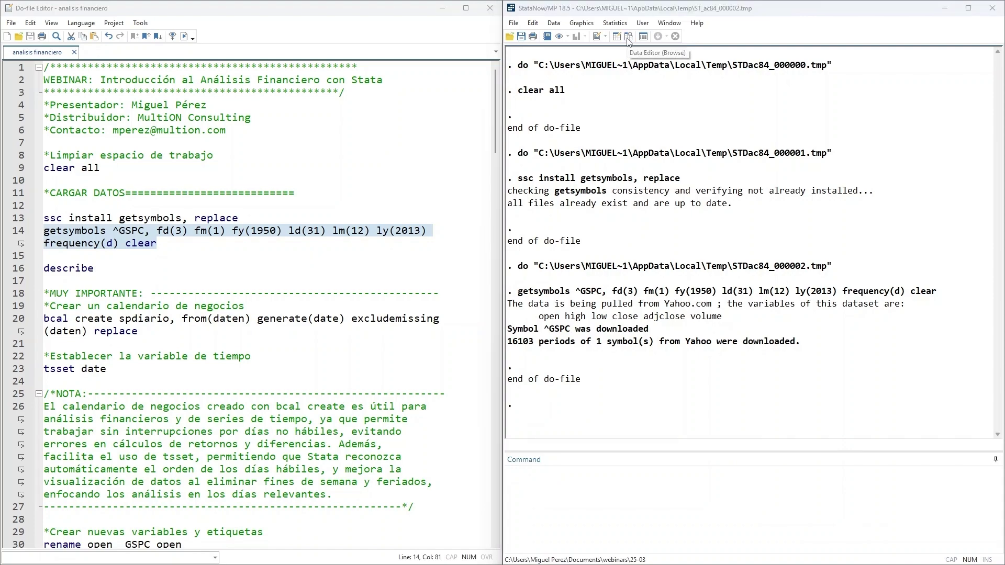
{"action": "left_click_drag", "start_coordinate": [1004, 128], "coordinate": [499, 119]}
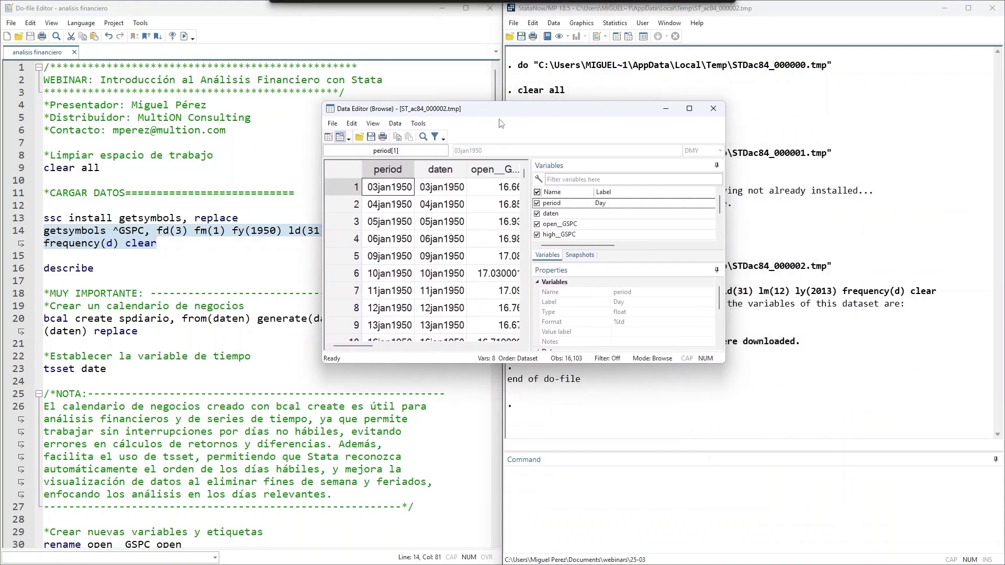
{"action": "left_click", "coordinate": [690, 112]}
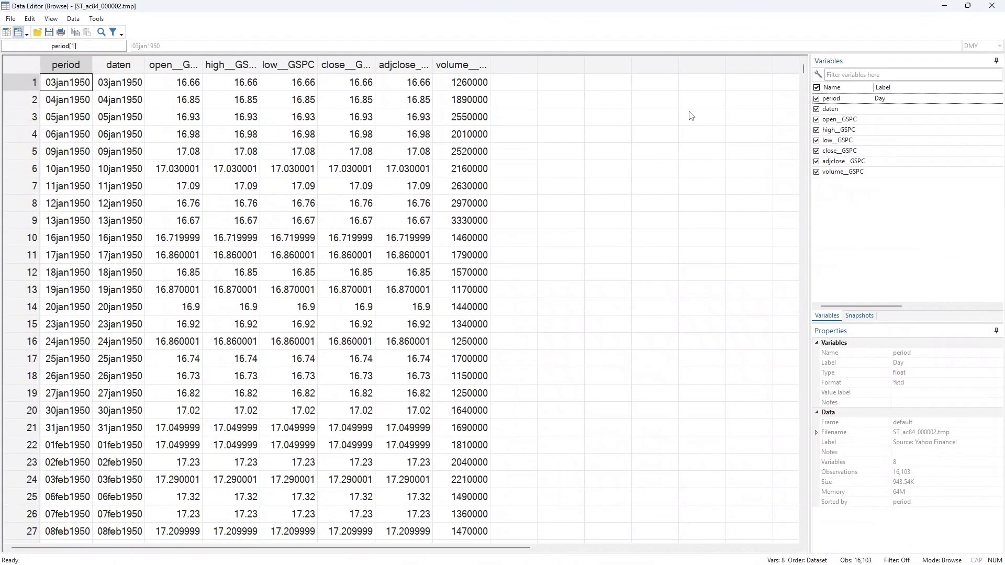
Step: Examine the dataset's columns one by one, from daten through the open, high, low, close and adjusted close prices to volume
{"action": "left_click", "coordinate": [122, 78]}
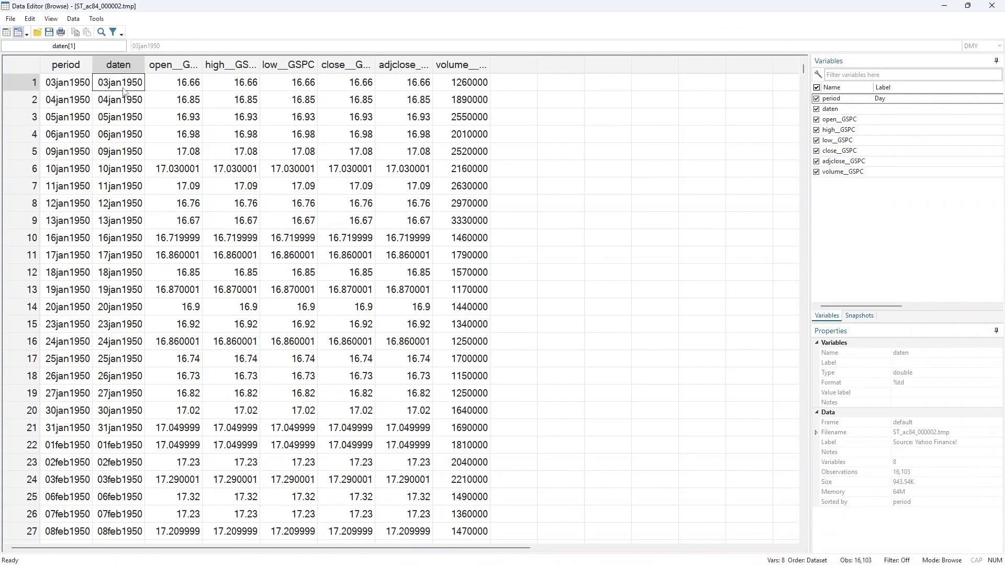
{"action": "left_click", "coordinate": [169, 85]}
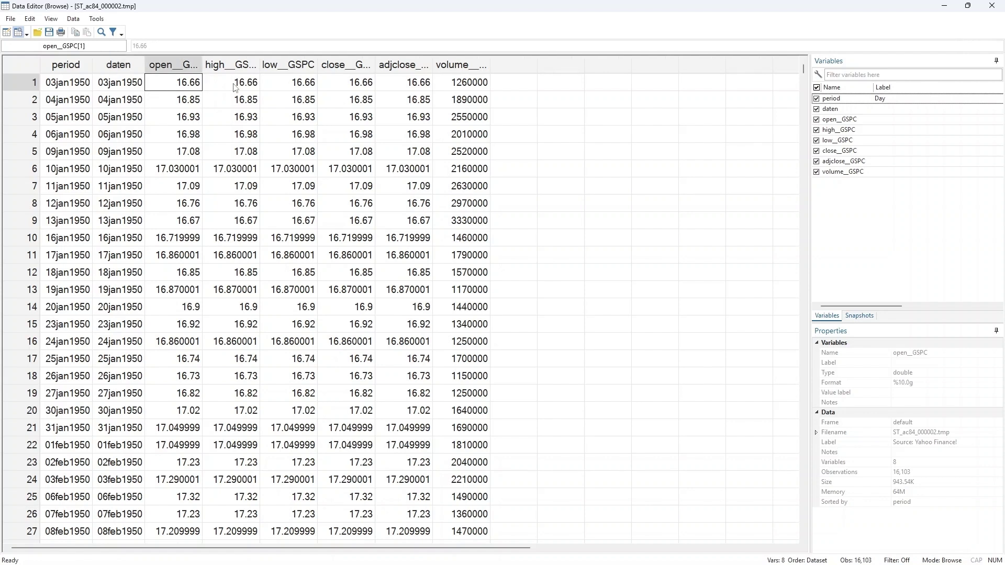
{"action": "left_click", "coordinate": [234, 86]}
{"action": "left_click", "coordinate": [293, 85]}
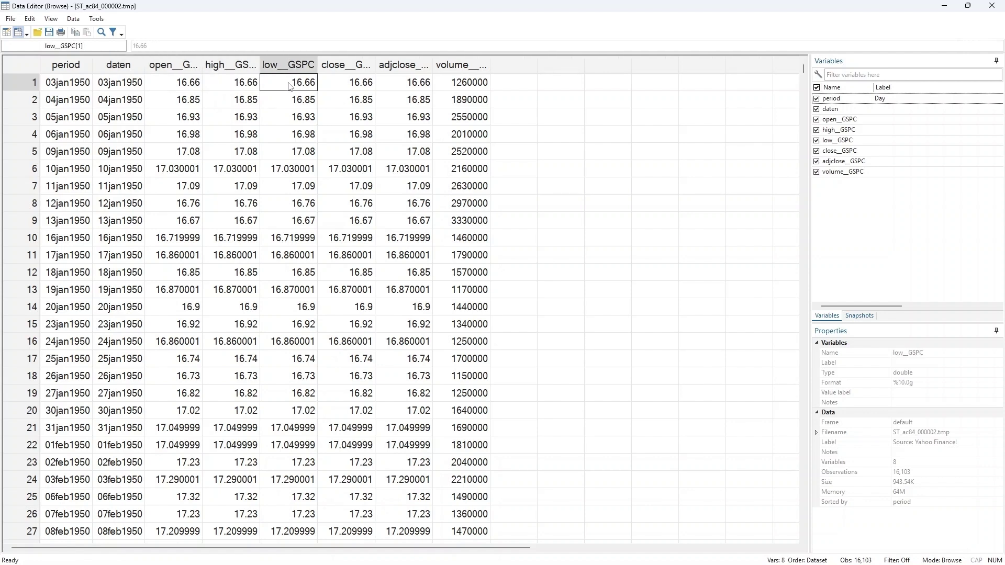
{"action": "left_click", "coordinate": [348, 85]}
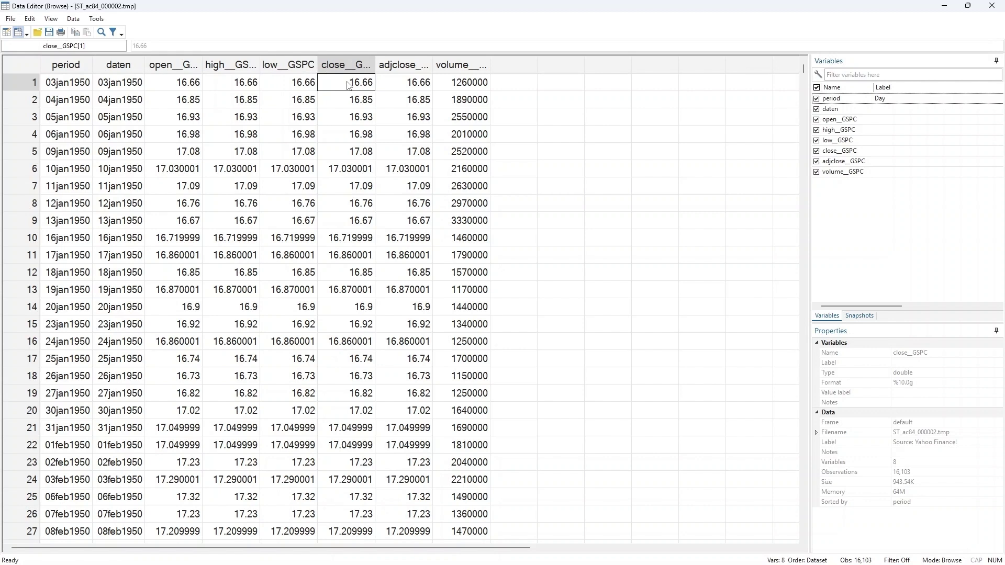
{"action": "left_click", "coordinate": [399, 89]}
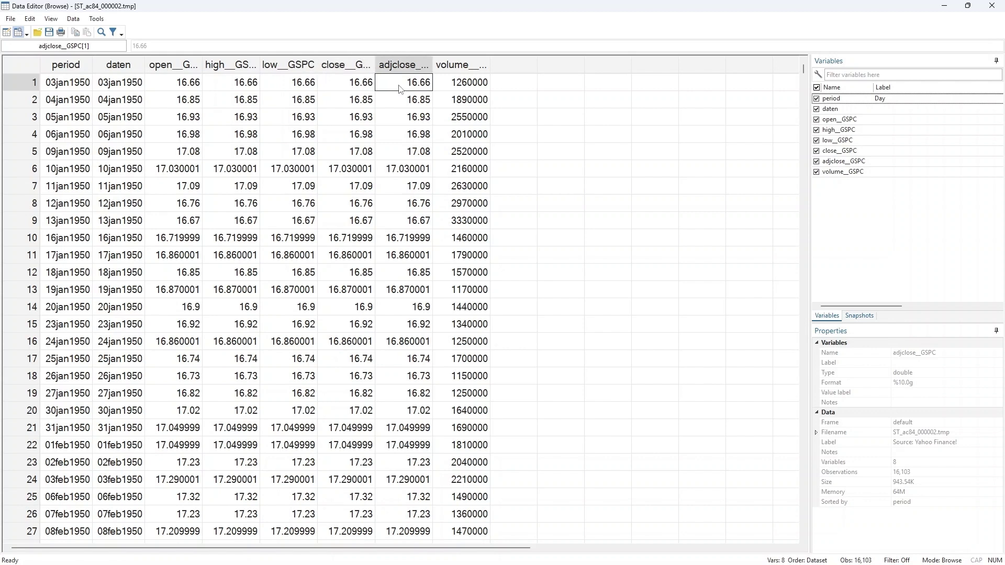
{"action": "left_click", "coordinate": [464, 91]}
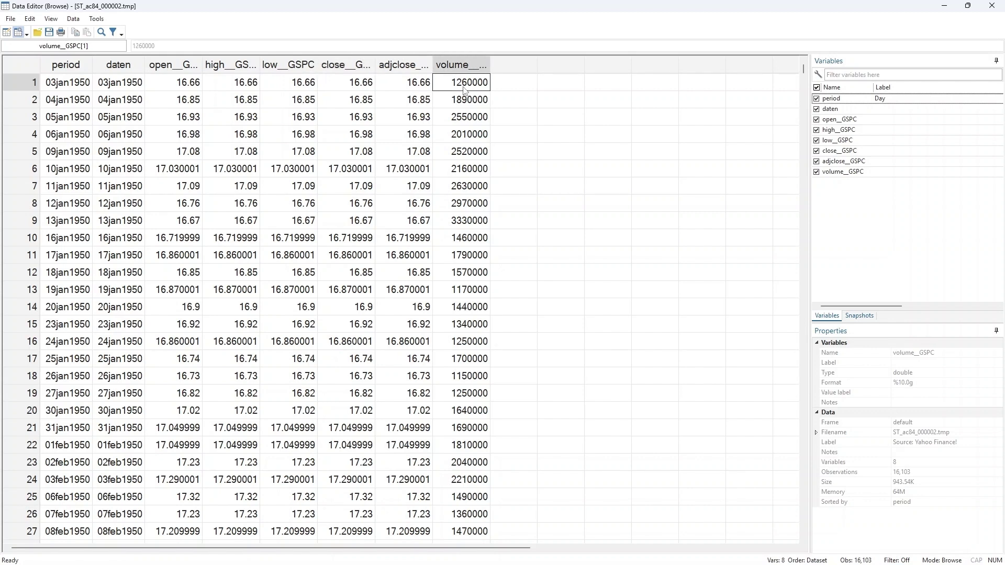
{"action": "left_click", "coordinate": [110, 84]}
{"action": "left_click", "coordinate": [129, 185]}
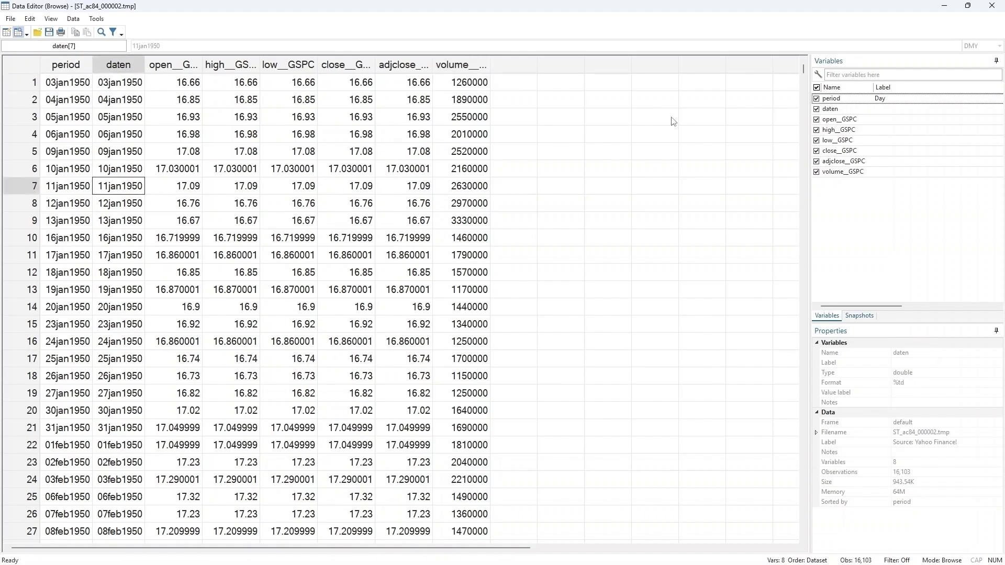
Step: Check the first and last dates of the daten column, going from the first observation to the final one
{"action": "left_click", "coordinate": [126, 87]}
{"action": "left_click_drag", "start_coordinate": [805, 68], "coordinate": [790, 542]}
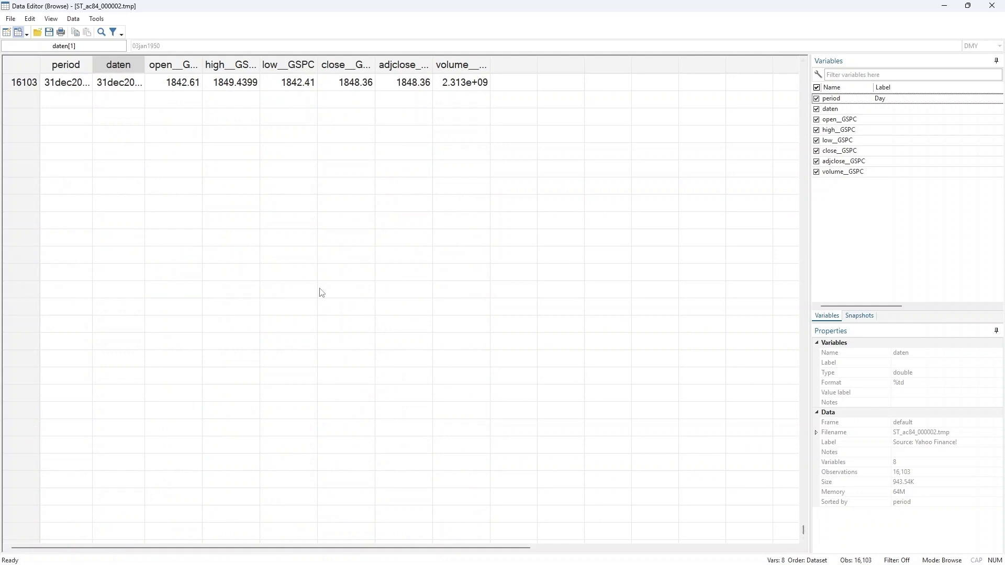
{"action": "scroll", "coordinate": [135, 228], "scroll_direction": "up", "scroll_amount": 4}
{"action": "left_click", "coordinate": [116, 290]}
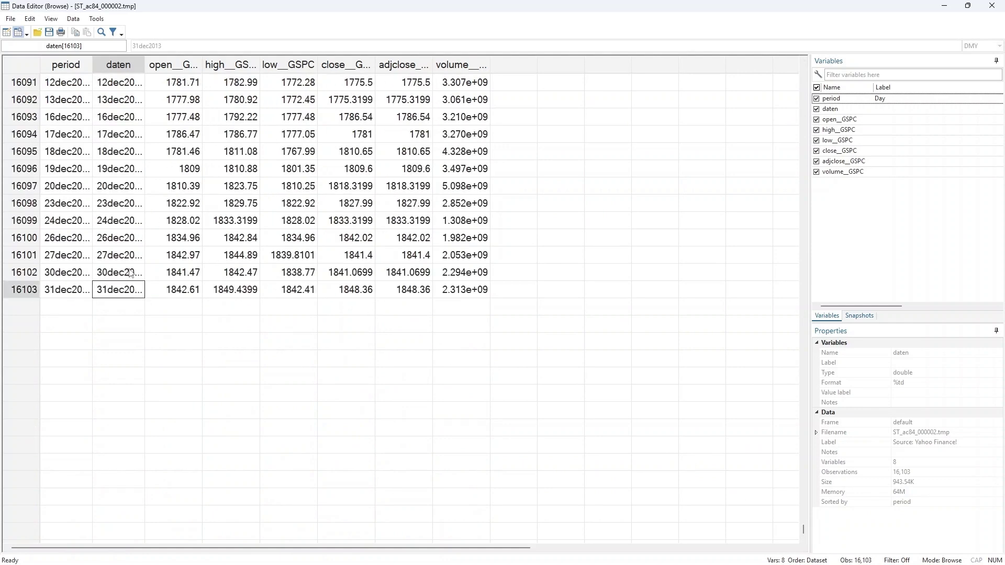
Step: Widen the daten column to fit its full dates, accept the dataset change notice and close the Data Editor
{"action": "double_click", "coordinate": [145, 65]}
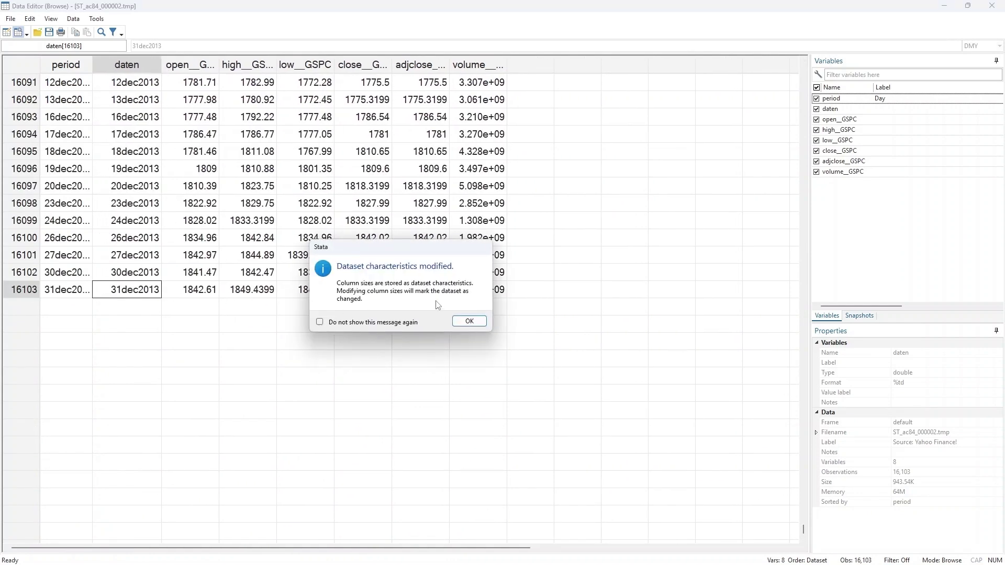
{"action": "left_click", "coordinate": [467, 322]}
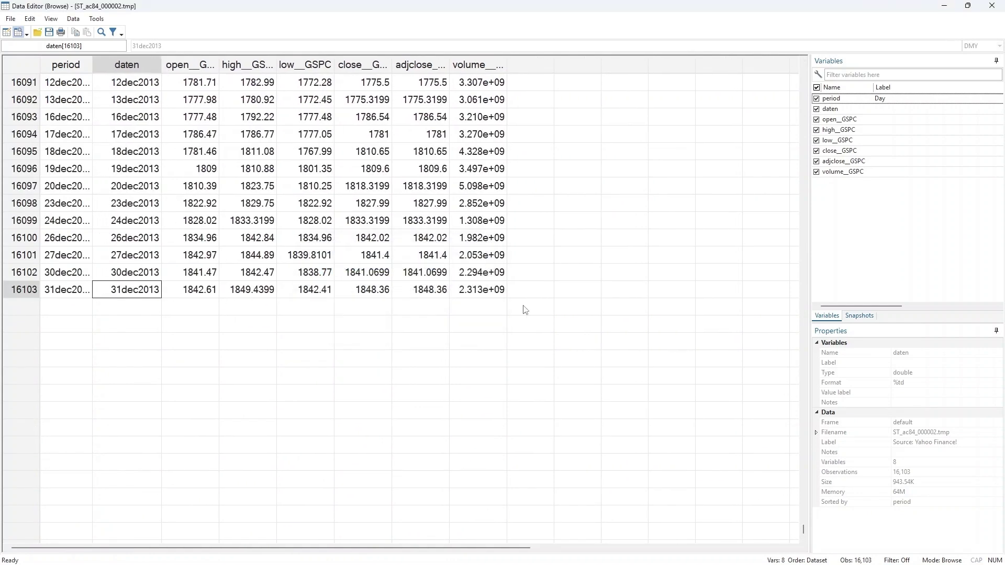
{"action": "left_click", "coordinate": [993, 6]}
Step: Run only the do-file line "describe" and review the variable names from daten to adjclose__GSPC in the results
{"action": "scroll", "coordinate": [197, 259], "scroll_direction": "down", "scroll_amount": 2}
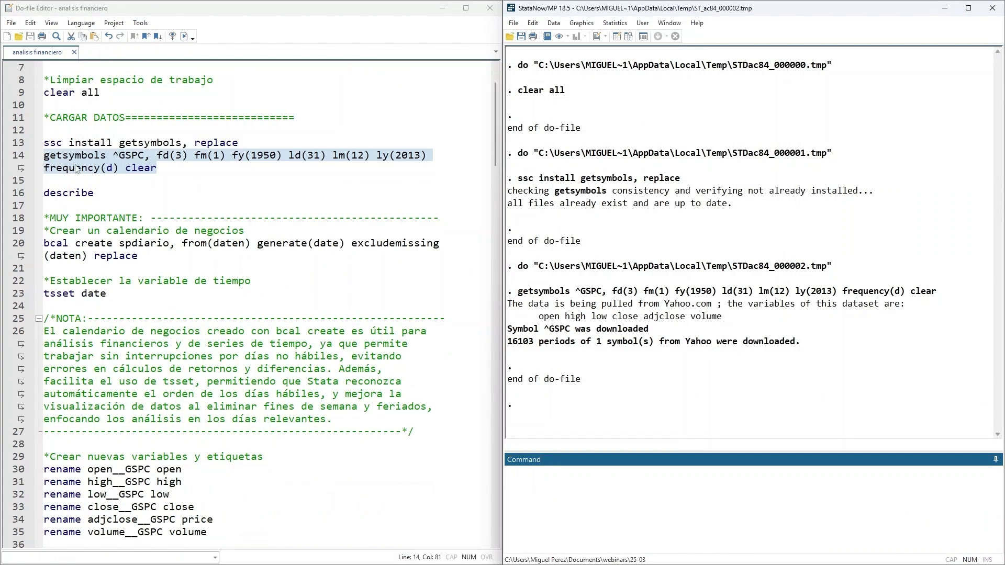
{"action": "left_click", "coordinate": [110, 193]}
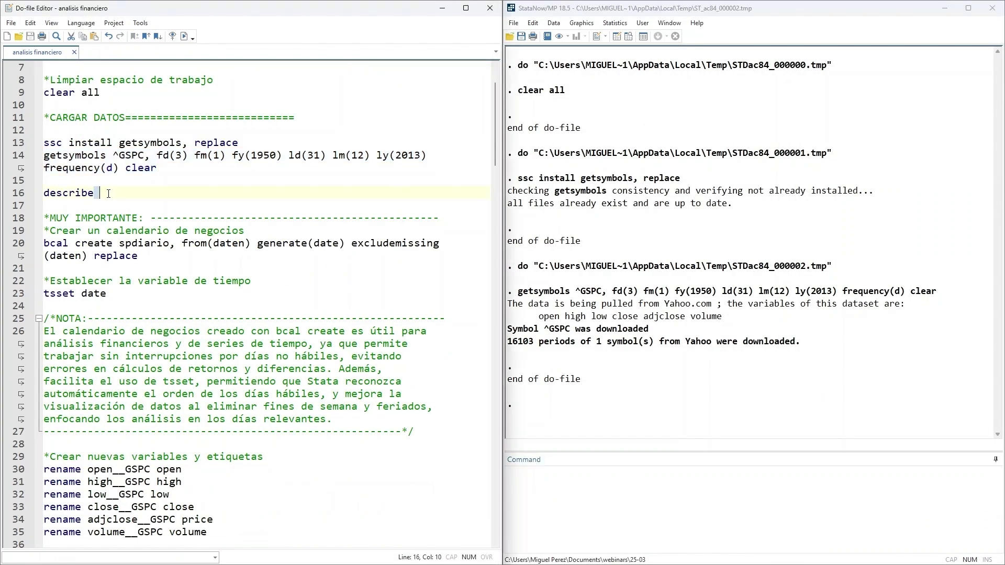
{"action": "key", "text": "shift+Home"}
{"action": "left_click", "coordinate": [184, 37]}
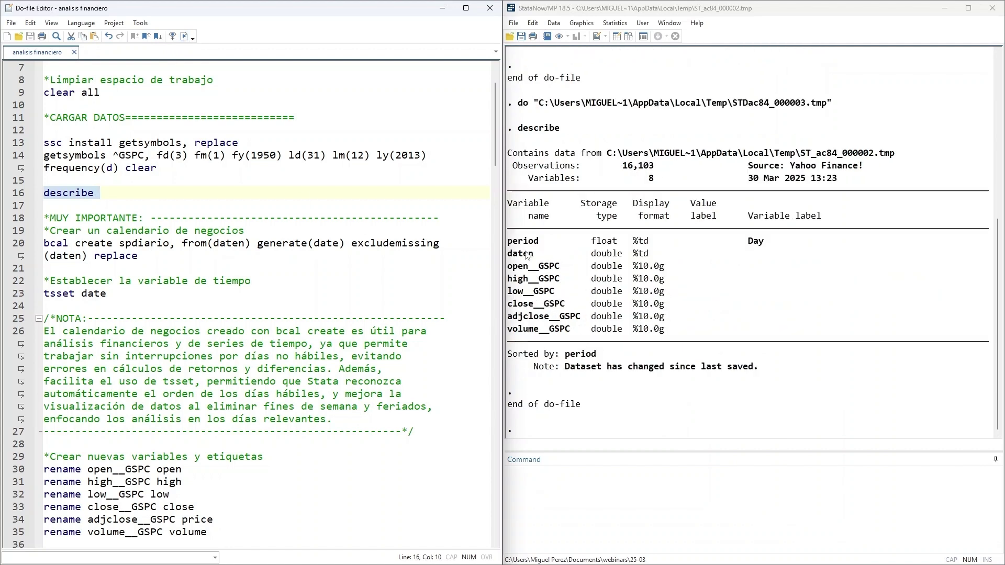
{"action": "left_click_drag", "start_coordinate": [514, 253], "coordinate": [559, 317]}
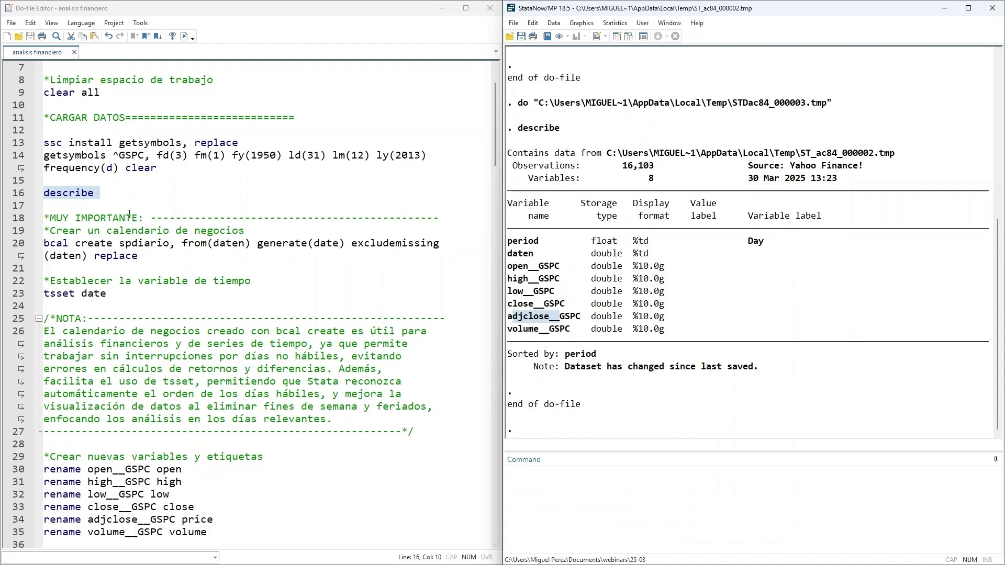
Step: Highlight the do-file comments "MUY IMPORTANTE" and "Crear un calendario de negocios" above the bcal command
{"action": "scroll", "coordinate": [131, 210], "scroll_direction": "down", "scroll_amount": 1}
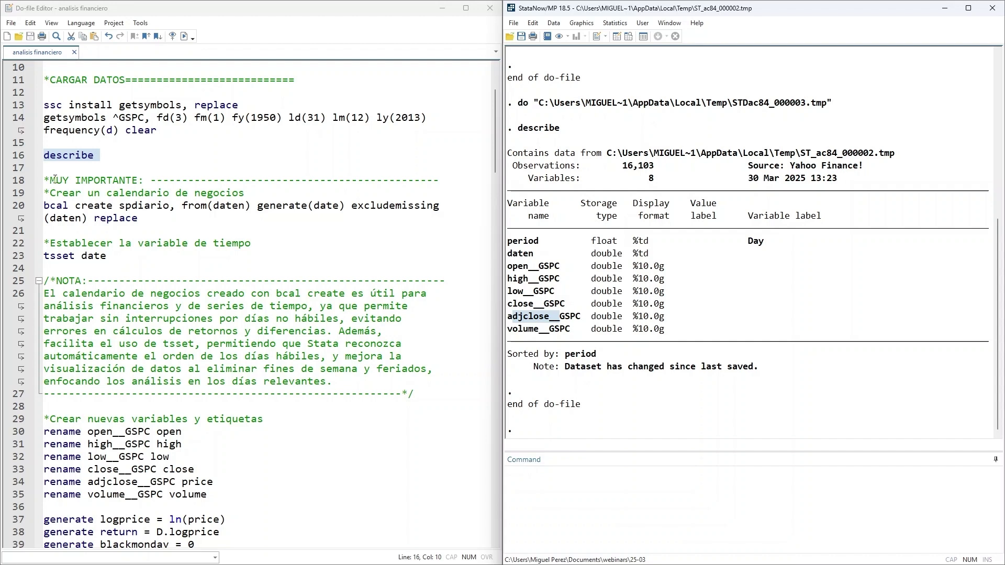
{"action": "left_click_drag", "start_coordinate": [51, 180], "coordinate": [139, 181]}
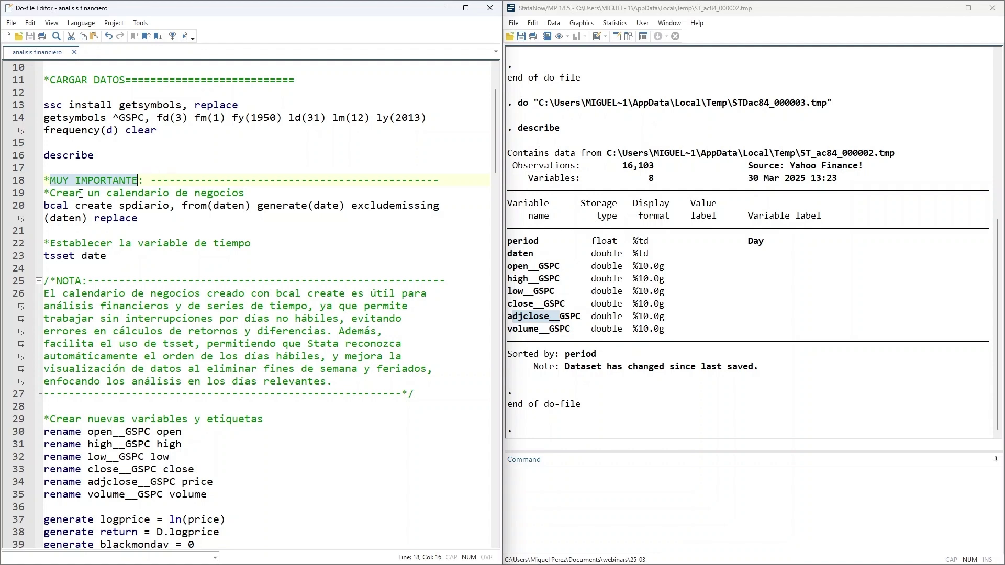
{"action": "left_click_drag", "start_coordinate": [63, 193], "coordinate": [242, 195]}
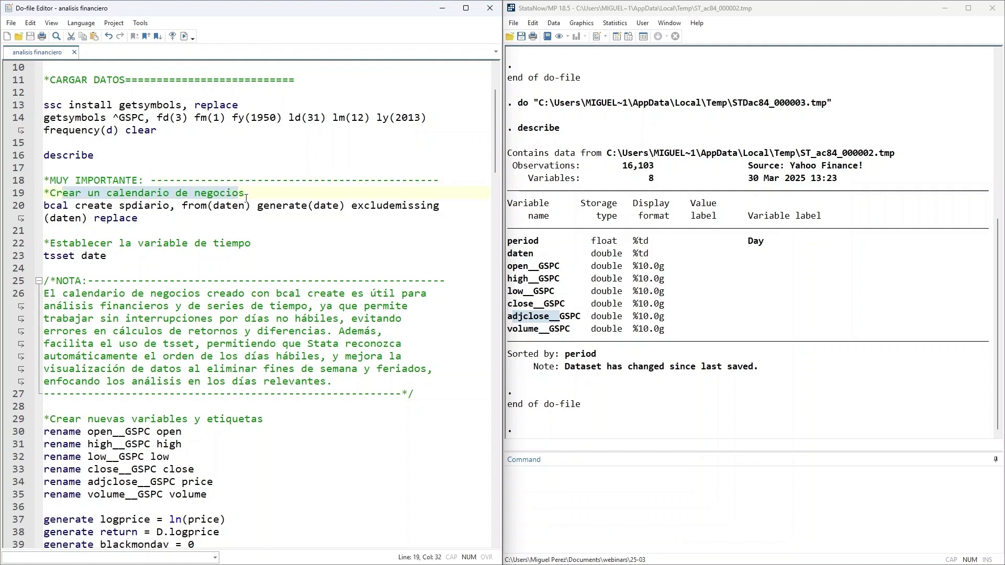
{"action": "left_click", "coordinate": [263, 193]}
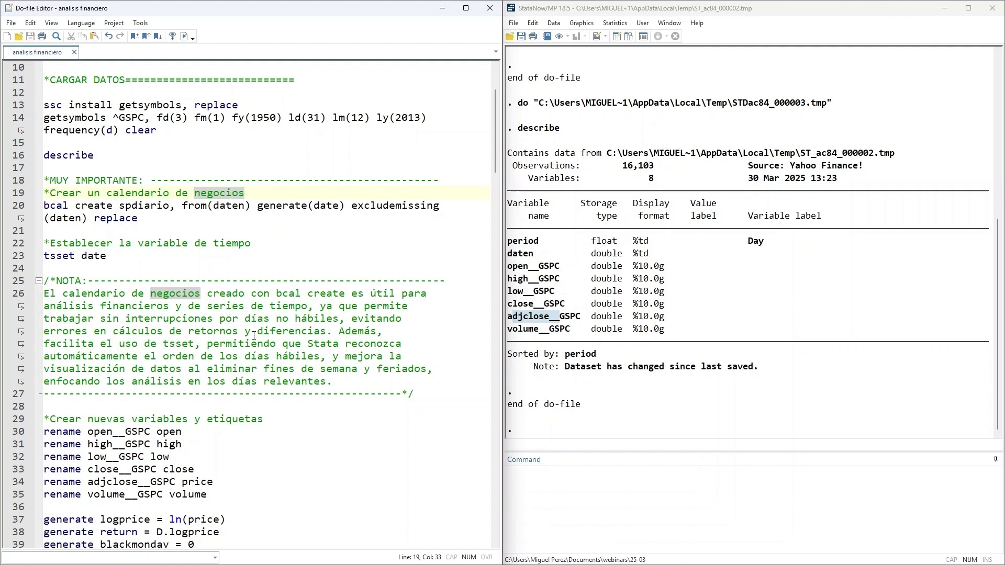
Step: Examine the "bcal create" command in the do-file, highlighting the command words and the calendar name spdiario
{"action": "left_click", "coordinate": [69, 206]}
{"action": "key", "text": "Home"}
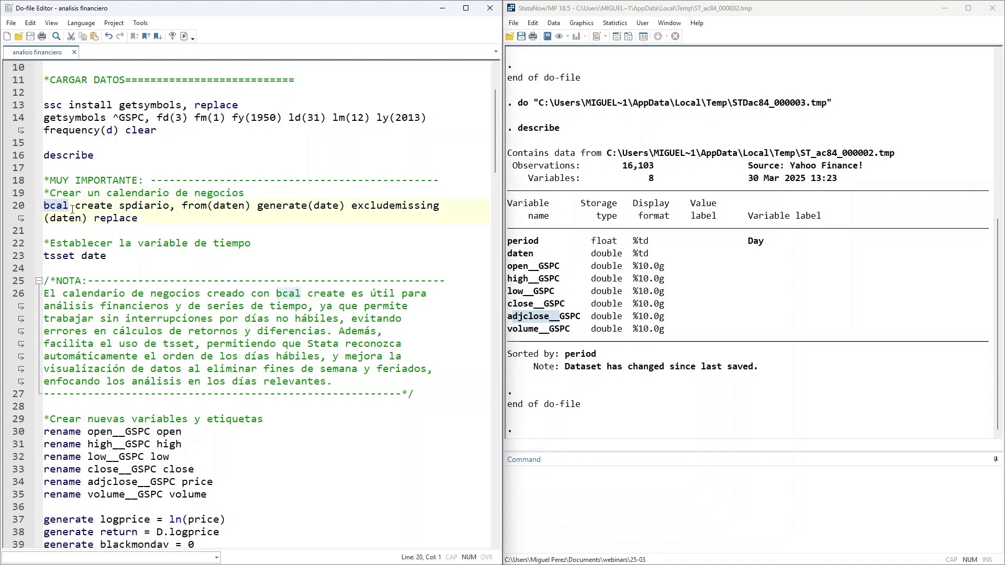
{"action": "key", "text": "ctrl+Right"}
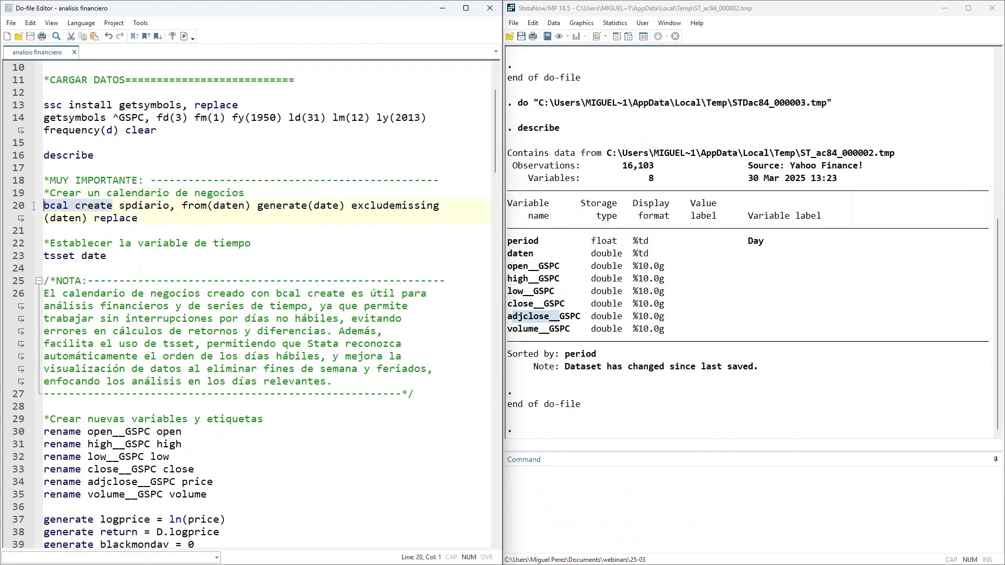
{"action": "key", "text": "End"}
{"action": "left_click", "coordinate": [121, 205]}
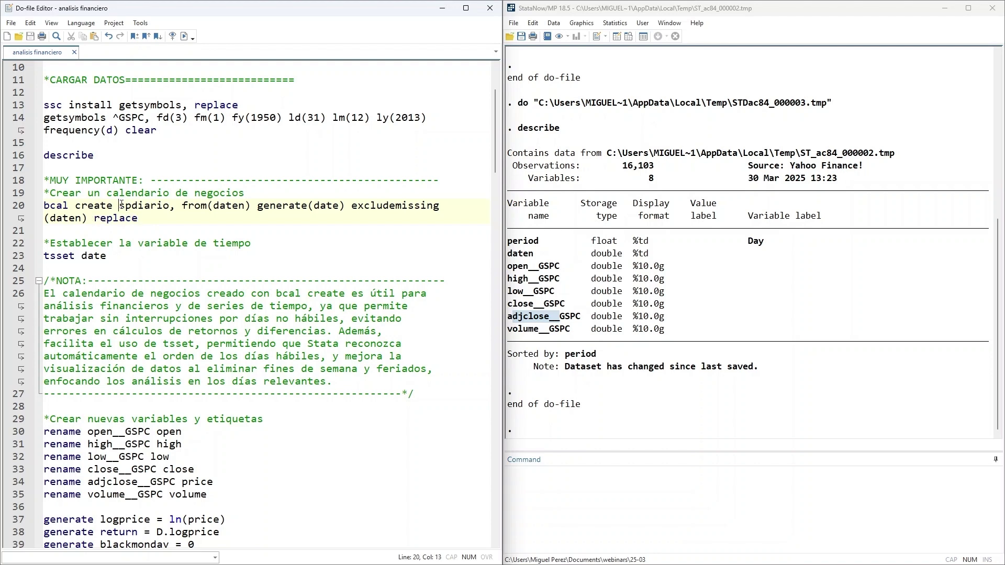
{"action": "left_click", "coordinate": [168, 206]}
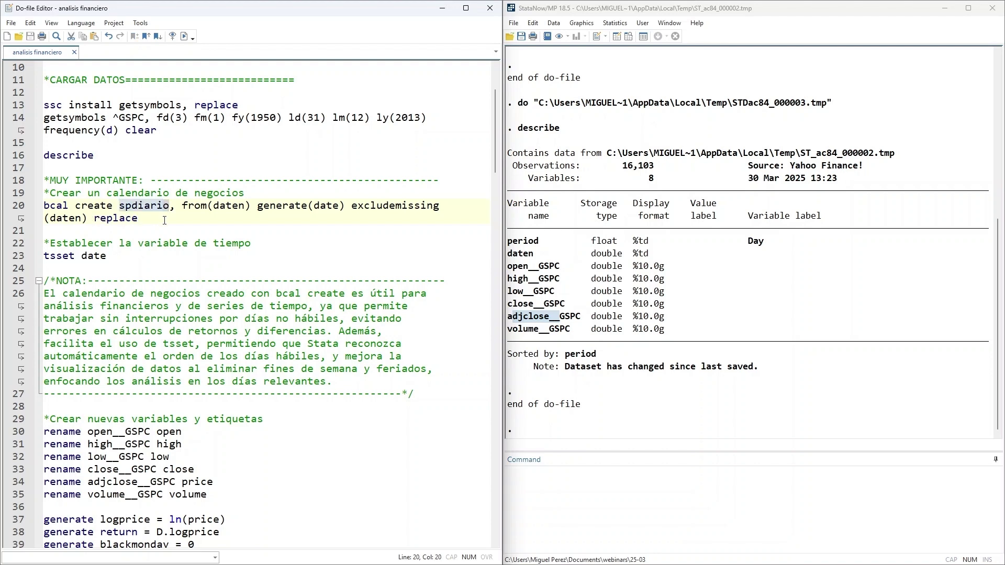
{"action": "left_click", "coordinate": [164, 220]}
{"action": "left_click", "coordinate": [126, 205]}
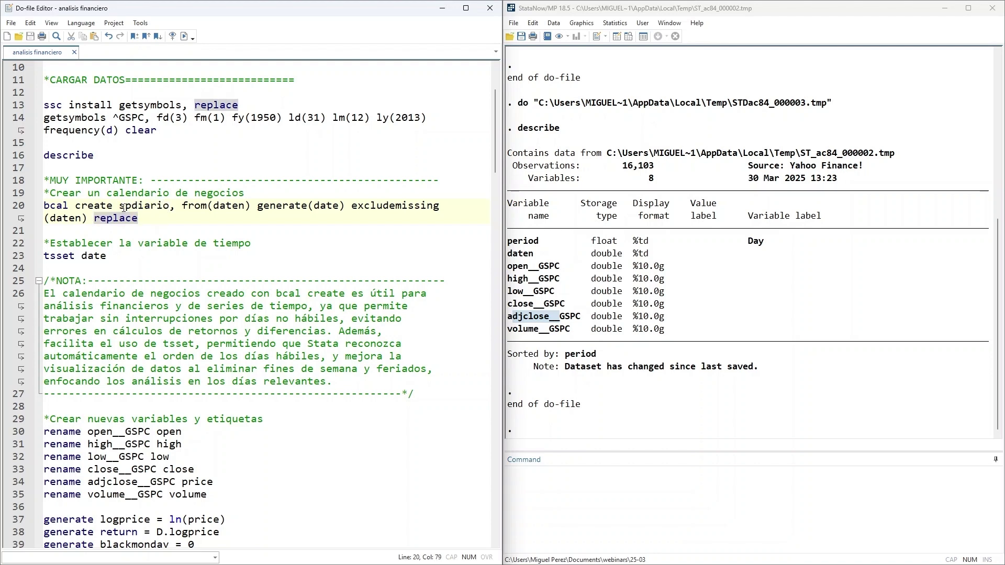
Step: Highlight the generate(date) and excludemissing options of the bcal create command
{"action": "left_click", "coordinate": [186, 231]}
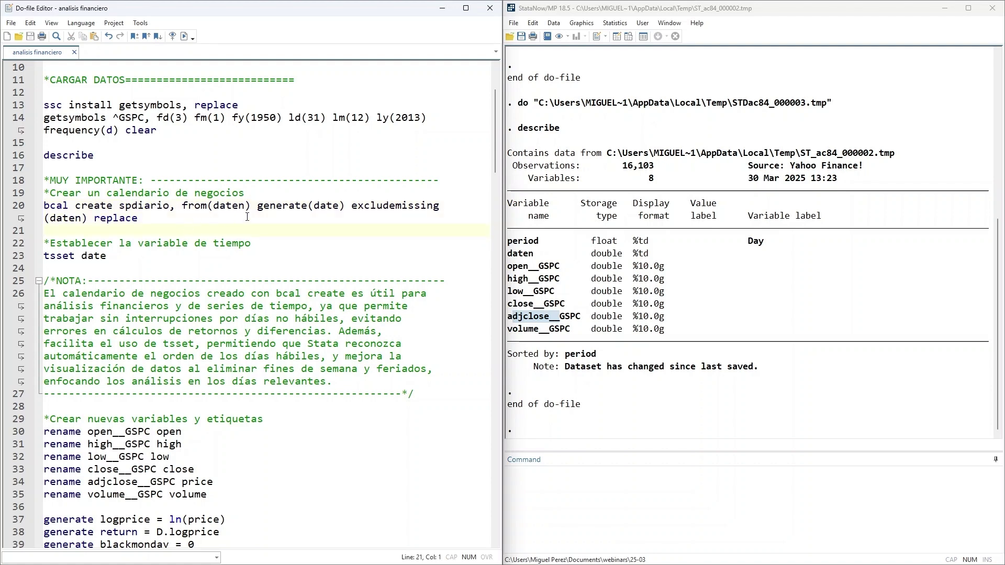
{"action": "left_click", "coordinate": [340, 209]}
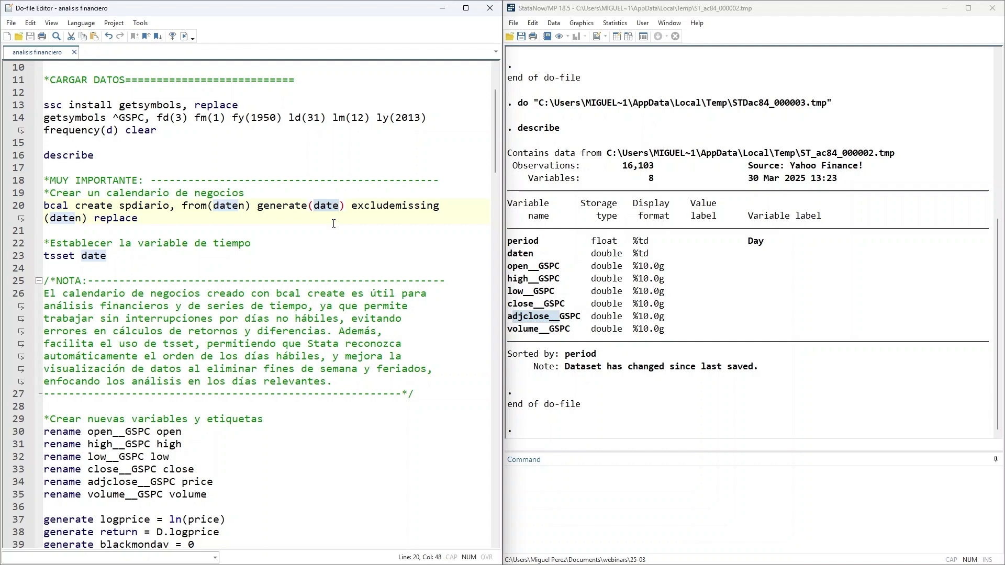
{"action": "left_click", "coordinate": [385, 220]}
{"action": "double_click", "coordinate": [395, 206]}
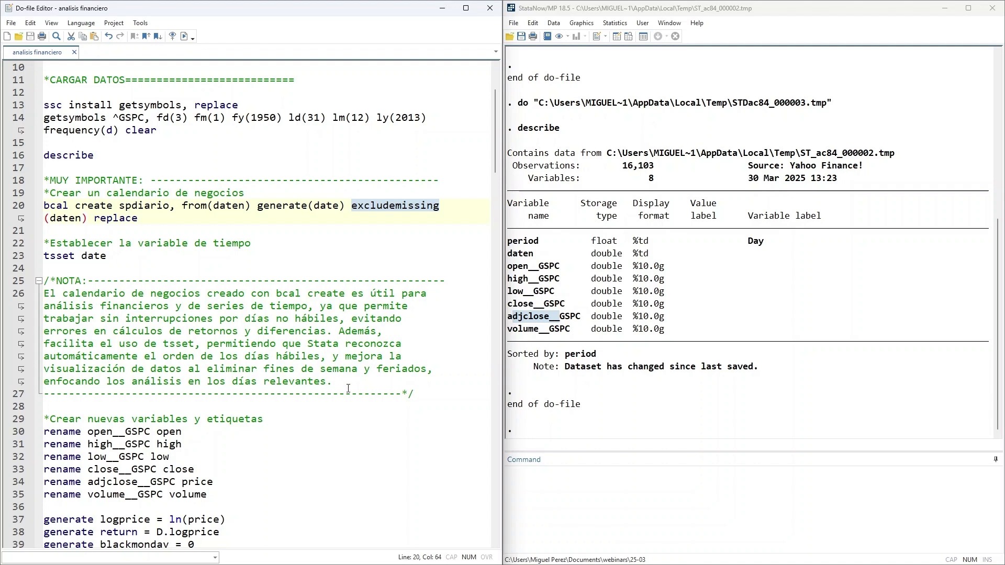
Step: Highlight the do-file note on the business calendar's usefulness, including the phrase "de retornos y diferencias"
{"action": "left_click_drag", "start_coordinate": [348, 389], "coordinate": [44, 293]}
{"action": "left_click", "coordinate": [184, 271]}
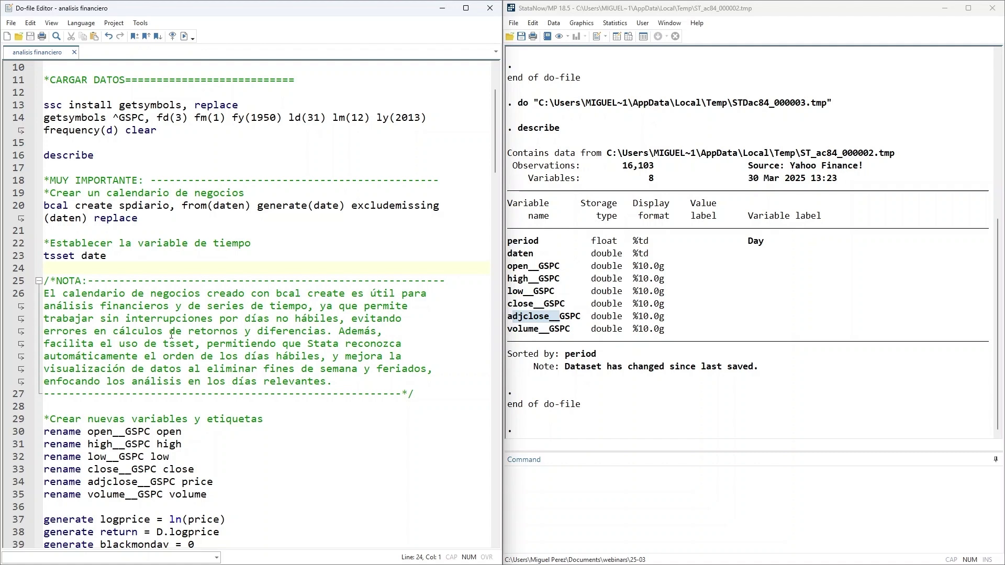
{"action": "left_click_drag", "start_coordinate": [168, 332], "coordinate": [323, 331]}
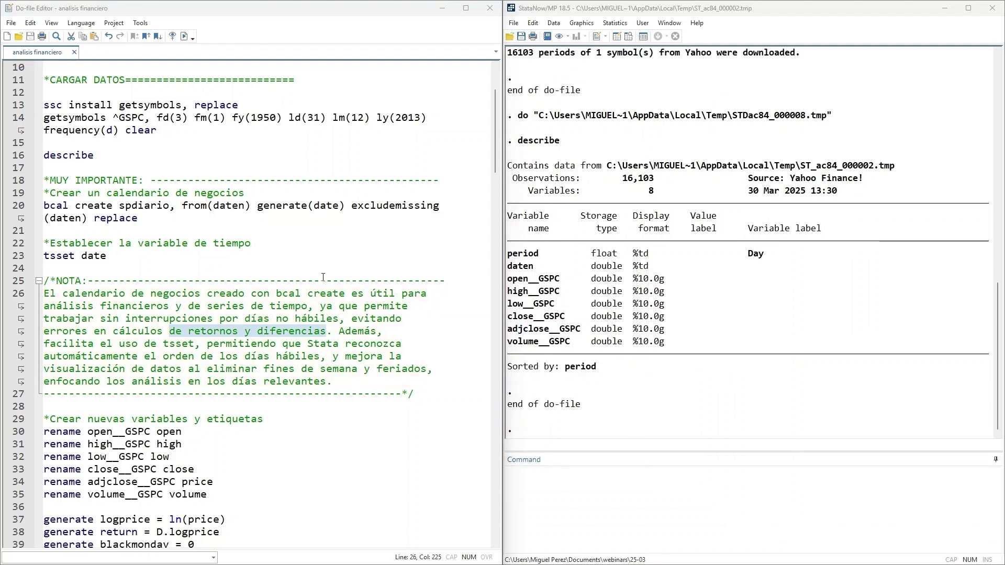
Step: Run the bcal create spdiario command together with the tsset date line from the do-file
{"action": "left_click_drag", "start_coordinate": [152, 223], "coordinate": [44, 205]}
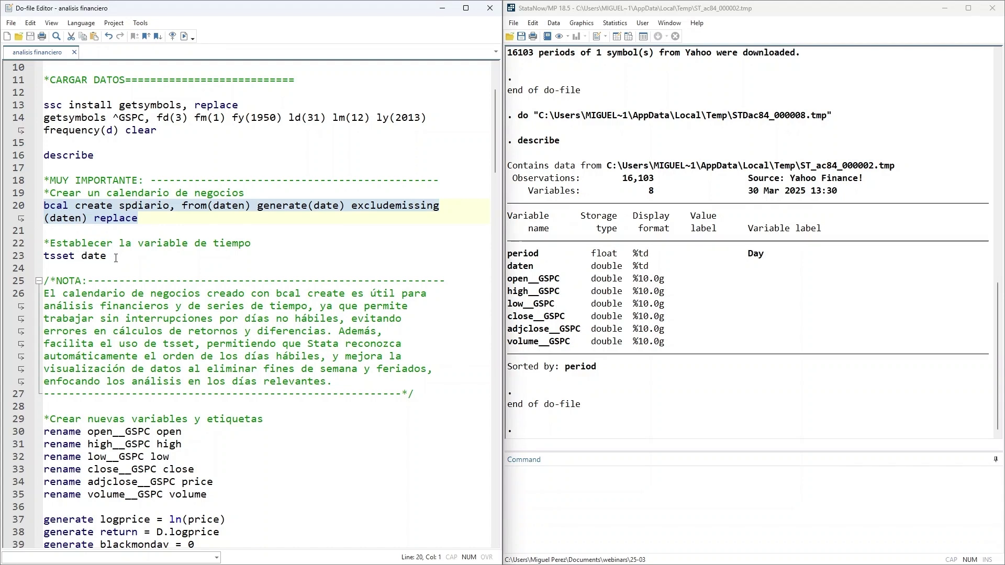
{"action": "left_click_drag", "start_coordinate": [107, 255], "coordinate": [44, 205]}
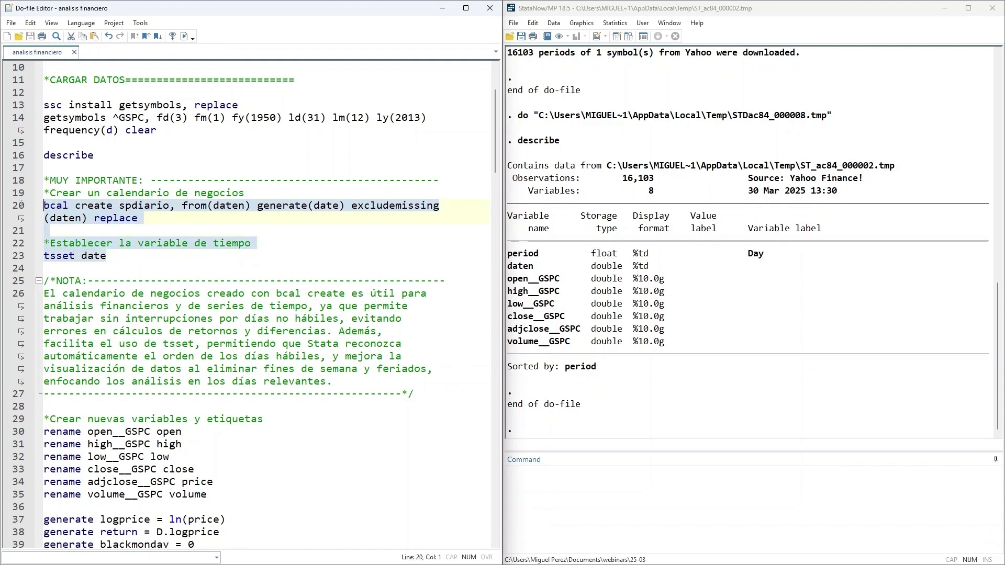
{"action": "left_click", "coordinate": [184, 36]}
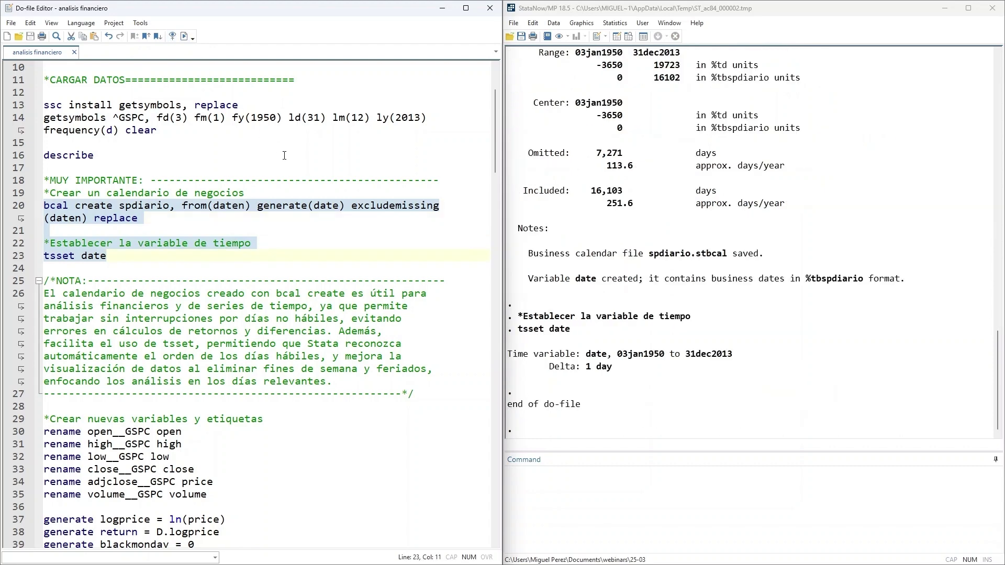
Step: Examine the bcal create output, highlighting the calendar name spdiario, the date range and the number of omitted days
{"action": "scroll", "coordinate": [608, 183], "scroll_direction": "up", "scroll_amount": 4}
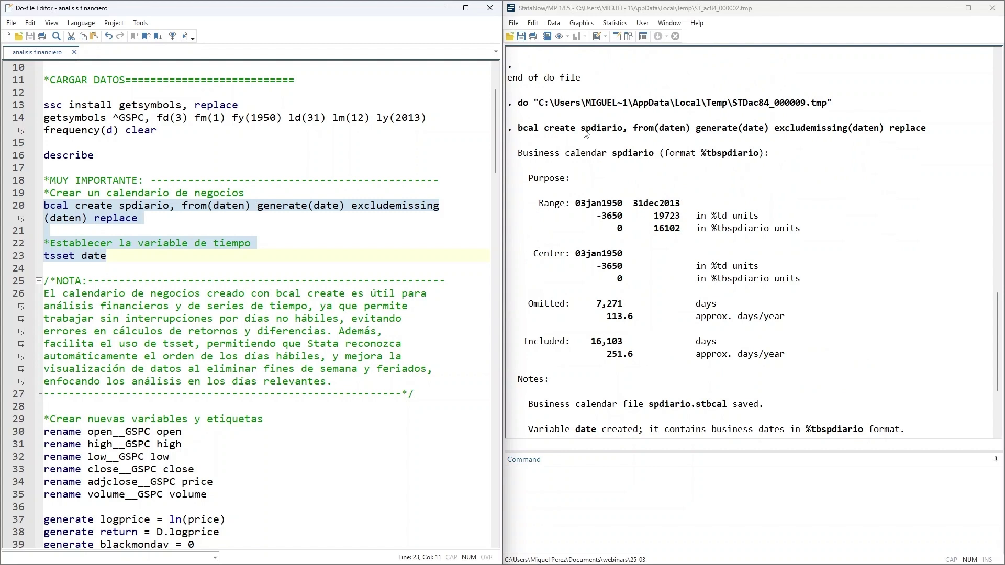
{"action": "left_click_drag", "start_coordinate": [577, 130], "coordinate": [624, 132]}
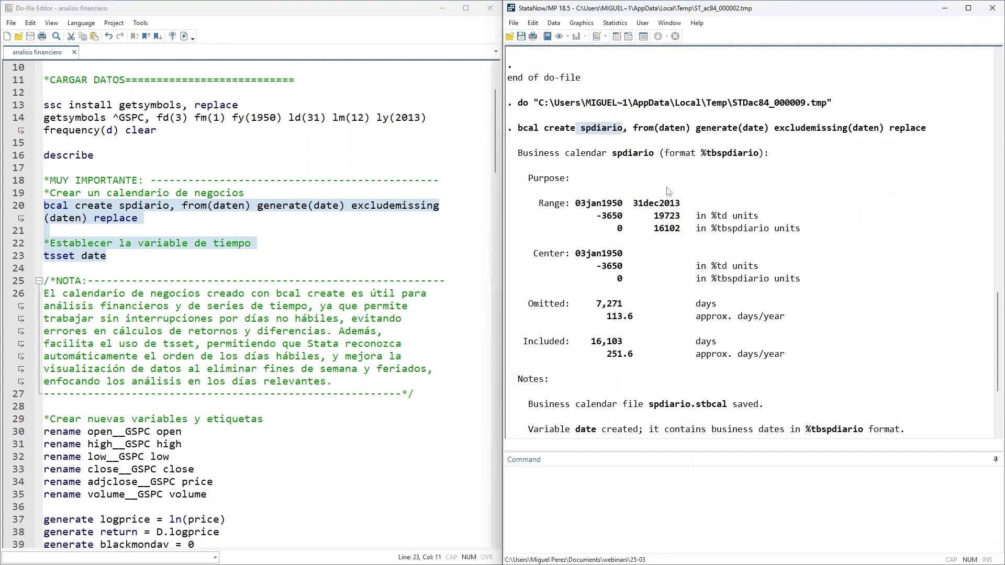
{"action": "left_click_drag", "start_coordinate": [576, 205], "coordinate": [626, 208]}
{"action": "double_click", "coordinate": [651, 205]}
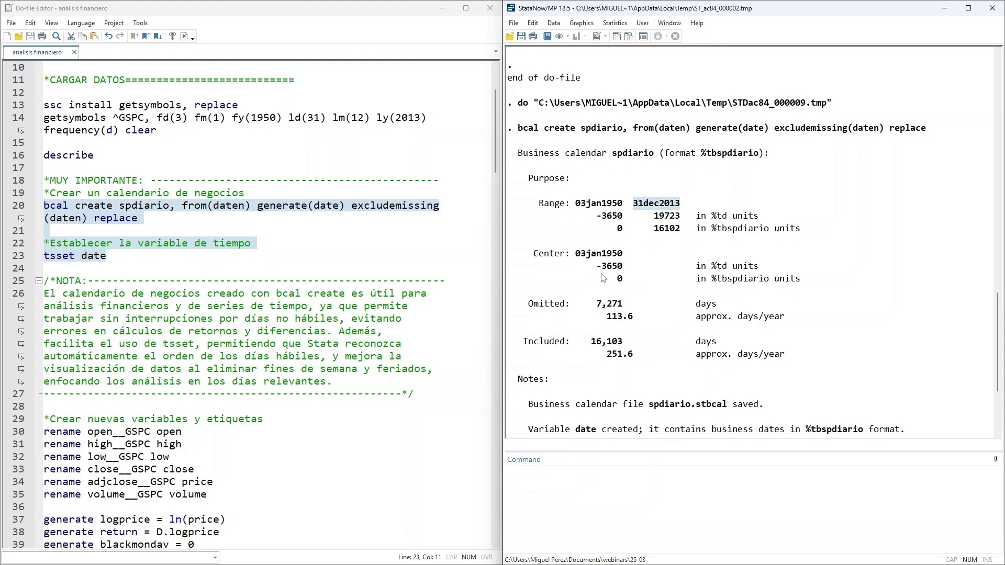
{"action": "scroll", "coordinate": [597, 298], "scroll_direction": "down", "scroll_amount": 1}
{"action": "left_click_drag", "start_coordinate": [591, 266], "coordinate": [644, 266]}
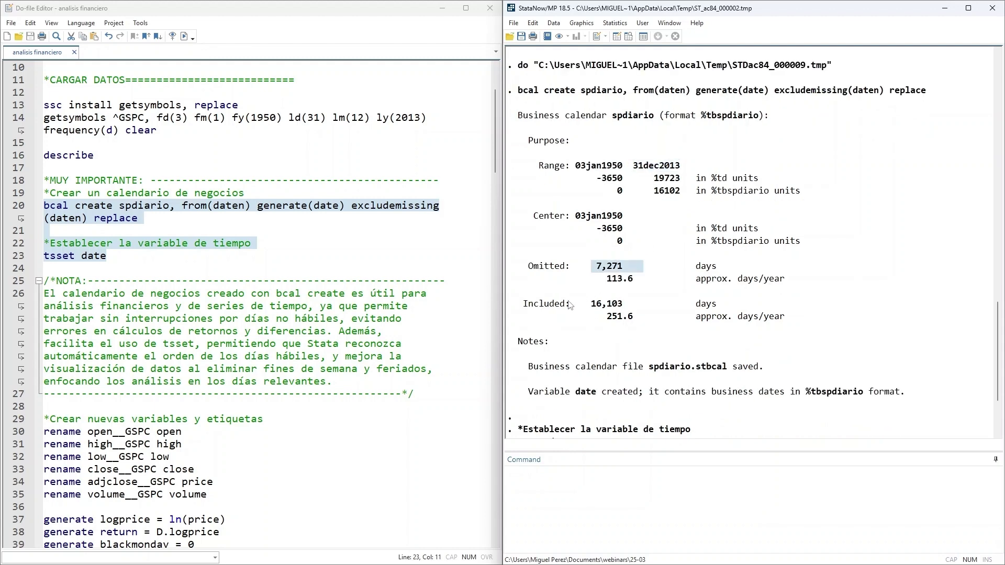
Step: Review the tsset date output in the results, highlighting the command and the delta of the time variable
{"action": "scroll", "coordinate": [329, 261], "scroll_direction": "down", "scroll_amount": 1}
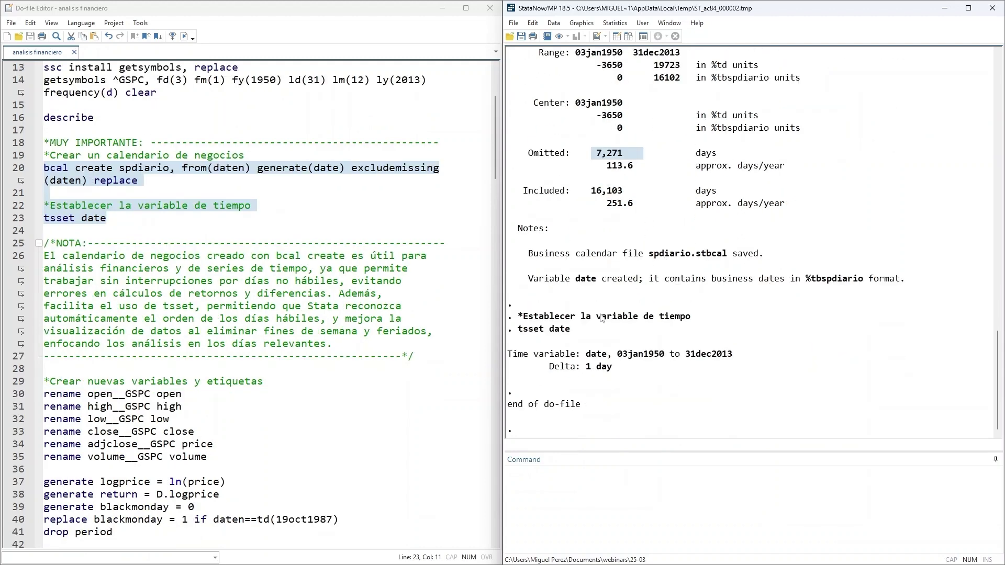
{"action": "left_click_drag", "start_coordinate": [523, 331], "coordinate": [573, 329]}
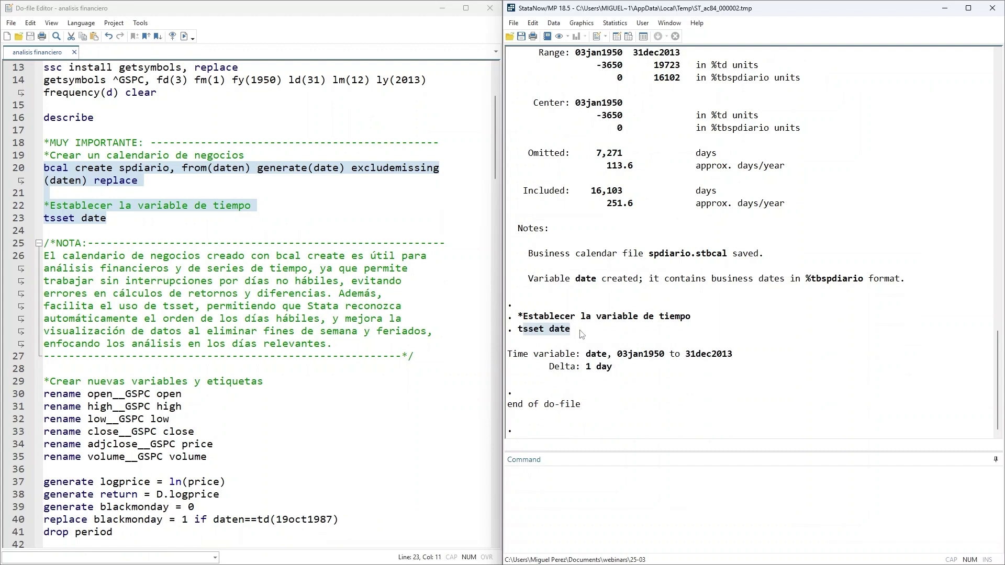
{"action": "left_click", "coordinate": [734, 358]}
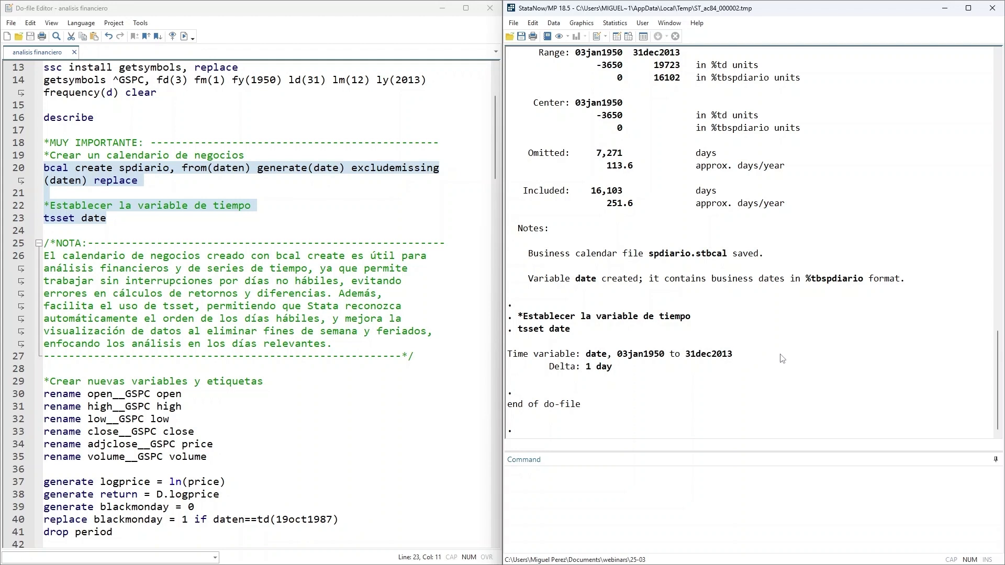
{"action": "left_click_drag", "start_coordinate": [583, 367], "coordinate": [623, 371]}
{"action": "left_click", "coordinate": [667, 371]}
Step: Highlight the return = D.logprice expression in the do-file section that creates new variables
{"action": "scroll", "coordinate": [184, 298], "scroll_direction": "down", "scroll_amount": 3}
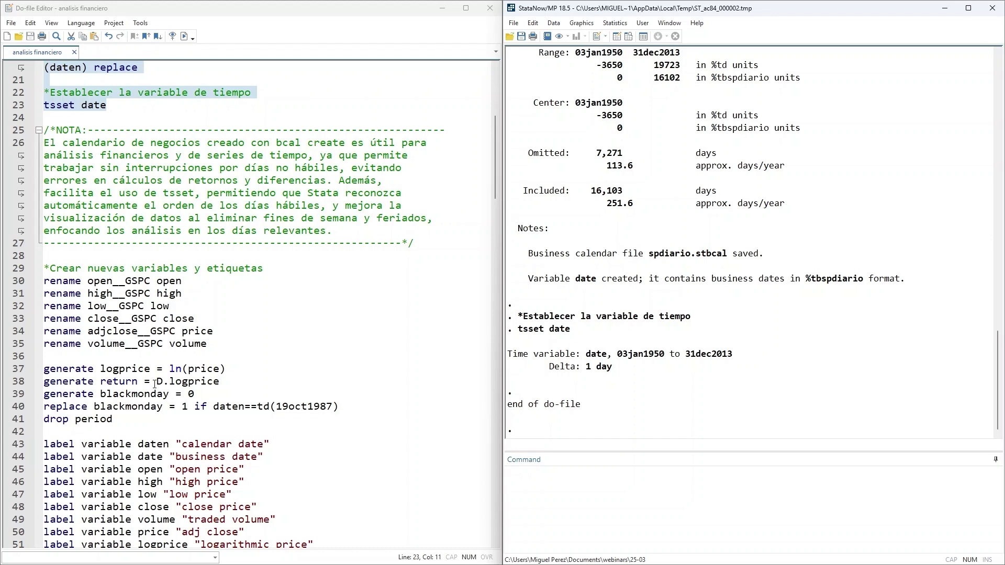
{"action": "left_click_drag", "start_coordinate": [102, 381], "coordinate": [220, 382]}
{"action": "left_click", "coordinate": [220, 381]}
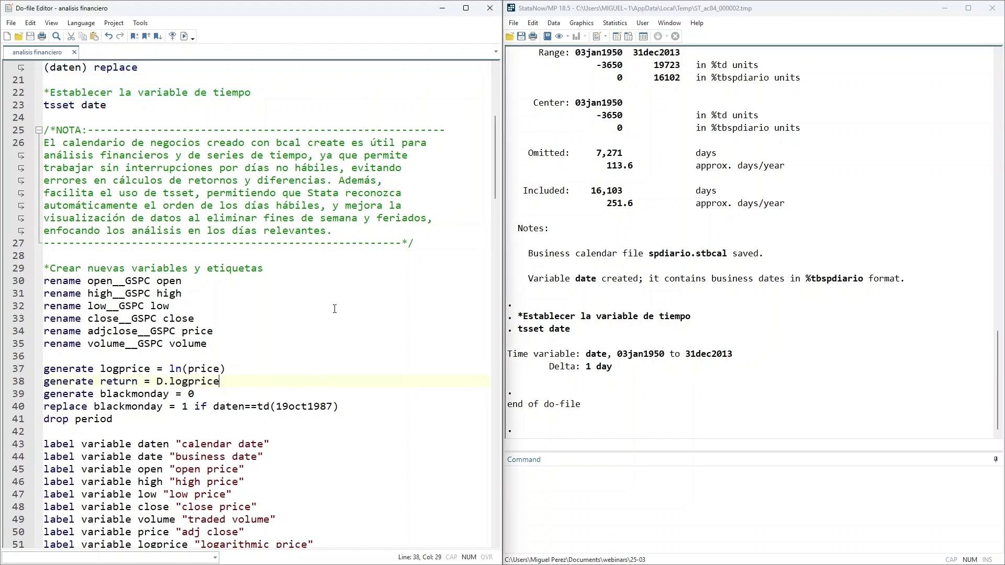
{"action": "left_click", "coordinate": [390, 338]}
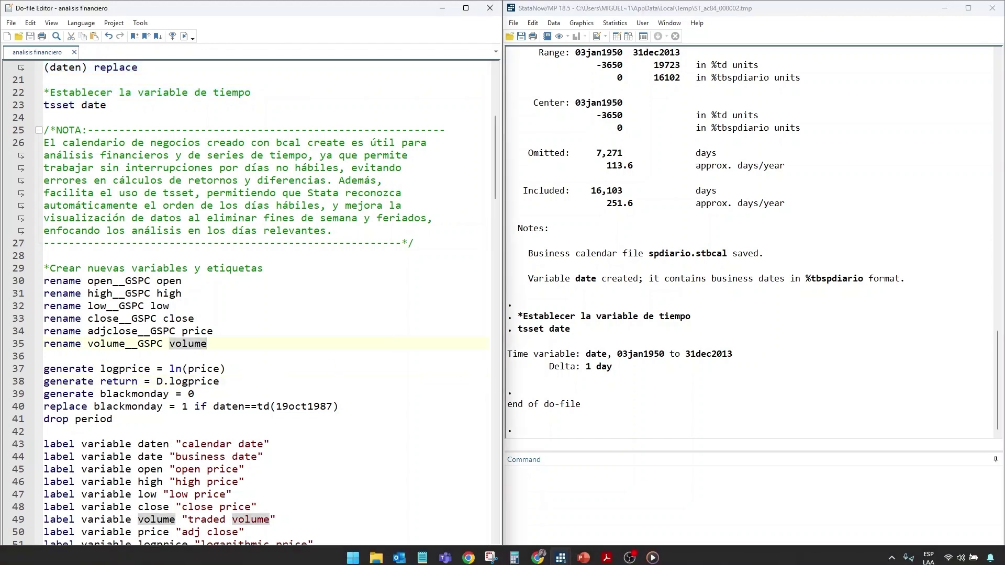
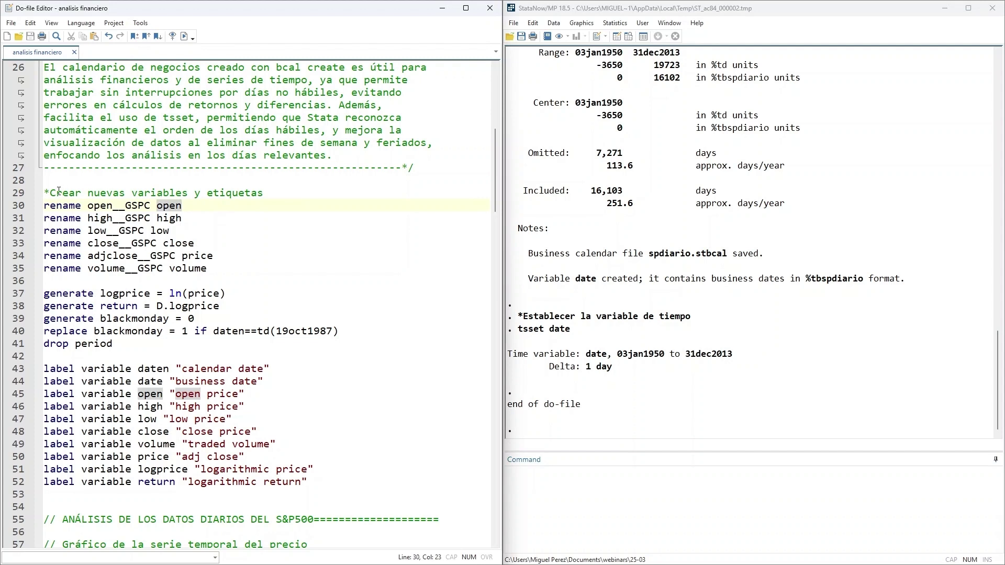
Step: Highlight the comment "Crear nuevas variables y etiquetas" and the rename keywords of the six commands below it
{"action": "left_click_drag", "start_coordinate": [59, 190], "coordinate": [264, 193]}
{"action": "left_click", "coordinate": [188, 218]}
{"action": "scroll", "coordinate": [82, 184], "scroll_direction": "down", "scroll_amount": 1}
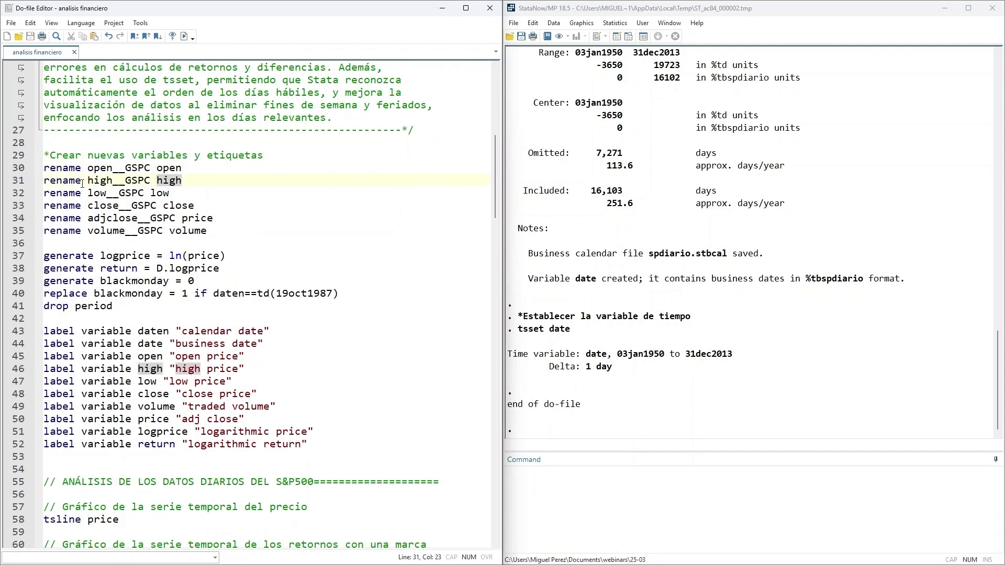
{"action": "left_click", "coordinate": [32, 168]}
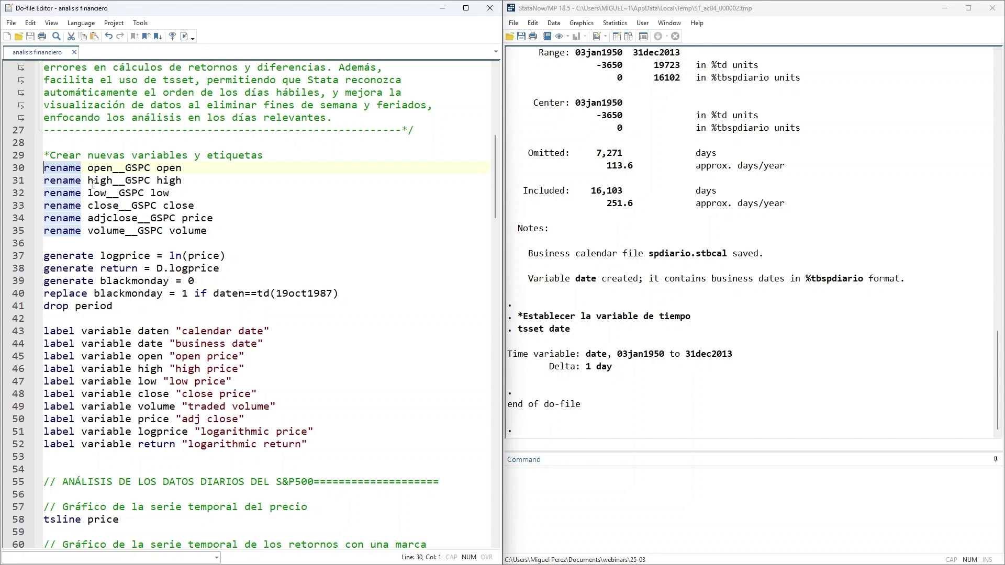
{"action": "left_click", "coordinate": [448, 168]}
Step: Describe the dataset with the des command and highlight the variable open__GSPC in the output
{"action": "left_click", "coordinate": [619, 508]}
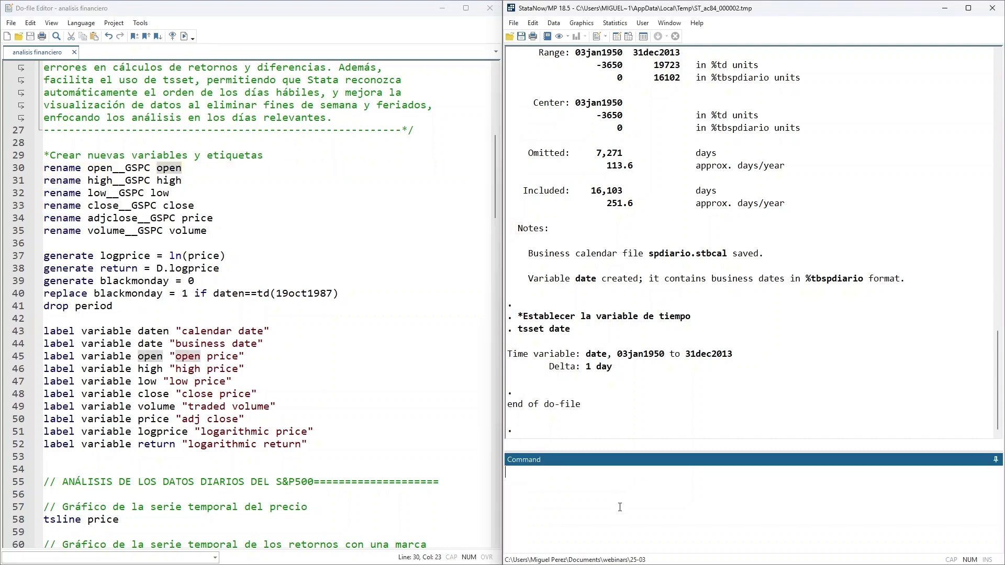
{"action": "type", "text": "des"}
{"action": "key", "text": "Return"}
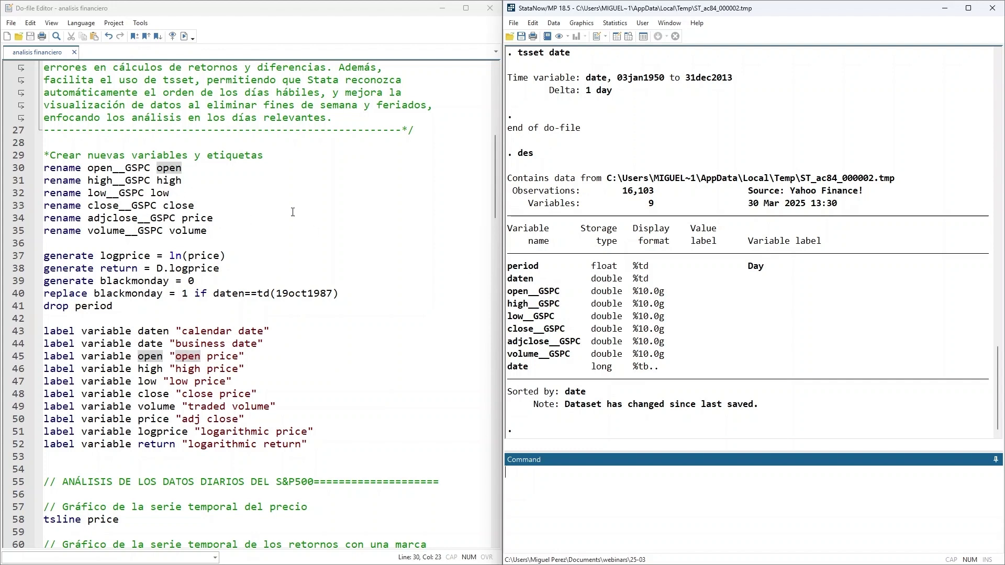
{"action": "left_click_drag", "start_coordinate": [508, 293], "coordinate": [563, 298]}
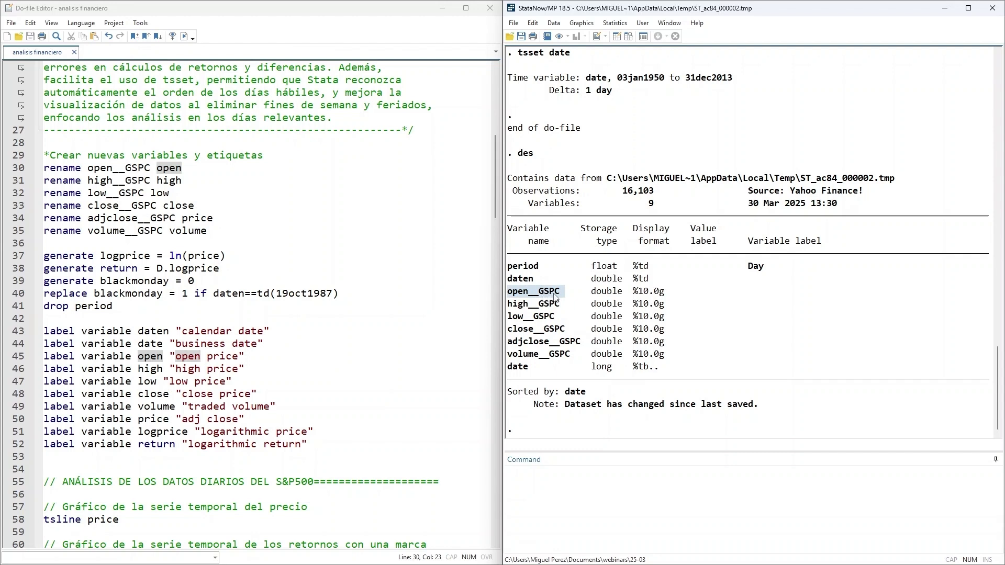
Step: Run only the do-file line that renames open__GSPC to open
{"action": "left_click", "coordinate": [189, 173]}
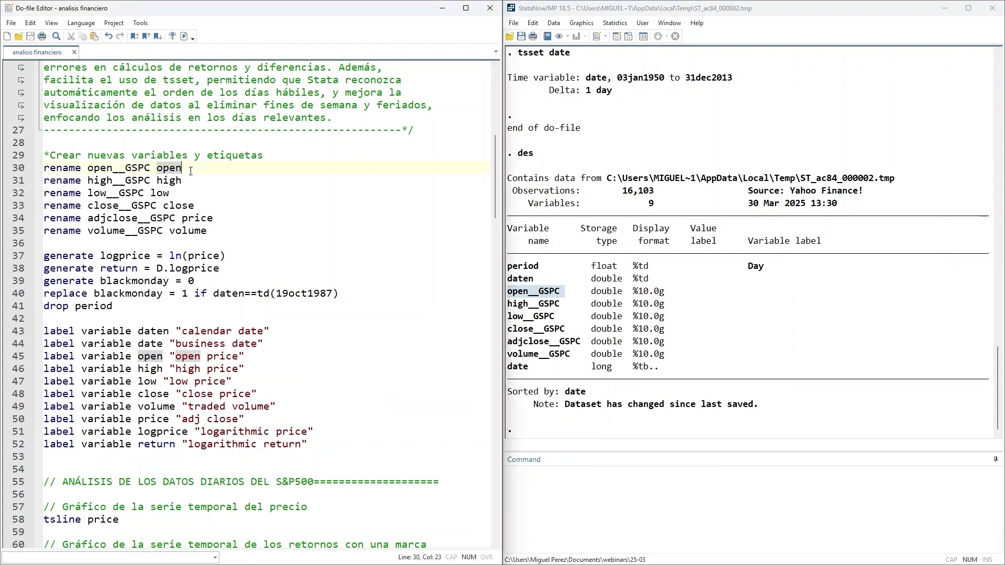
{"action": "double_click", "coordinate": [178, 175]}
{"action": "left_click_drag", "start_coordinate": [178, 171], "coordinate": [43, 169]}
{"action": "left_click", "coordinate": [177, 36]}
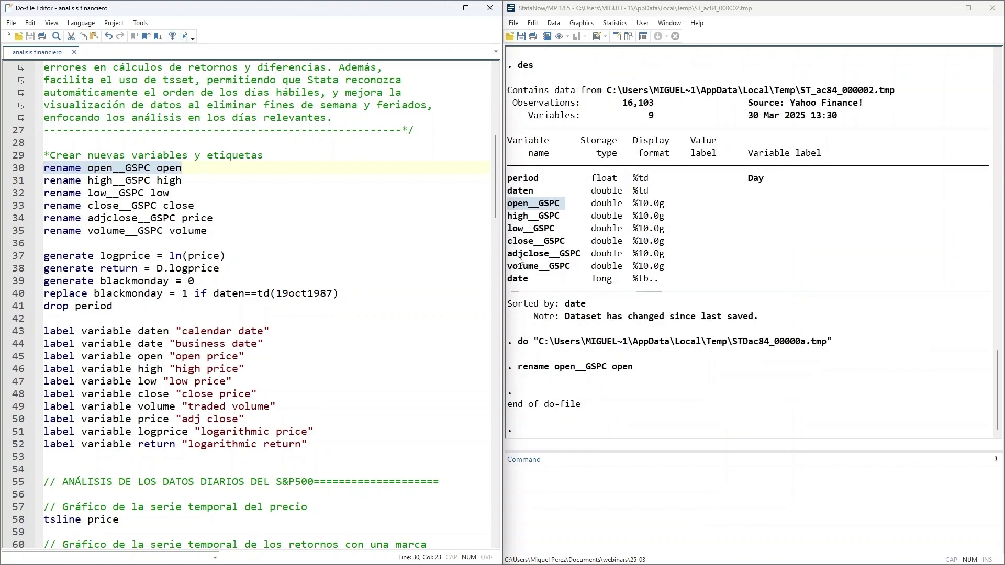
Step: Run describe from the command line and highlight the renamed variable open in the variable list
{"action": "left_click", "coordinate": [613, 481]}
{"action": "type", "text": "des"}
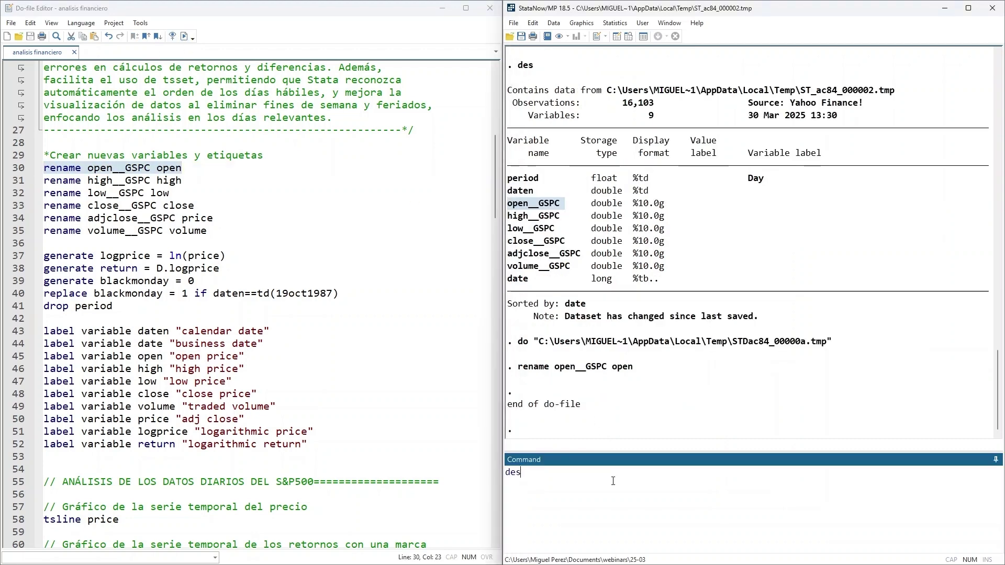
{"action": "type", "text": "cribe"}
{"action": "key", "text": "Return"}
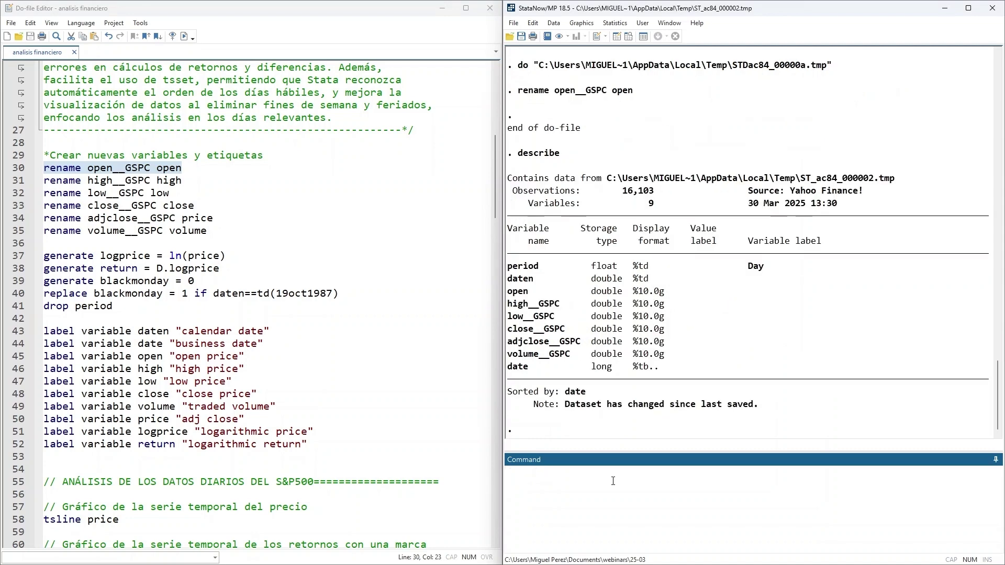
{"action": "left_click_drag", "start_coordinate": [538, 292], "coordinate": [510, 294]}
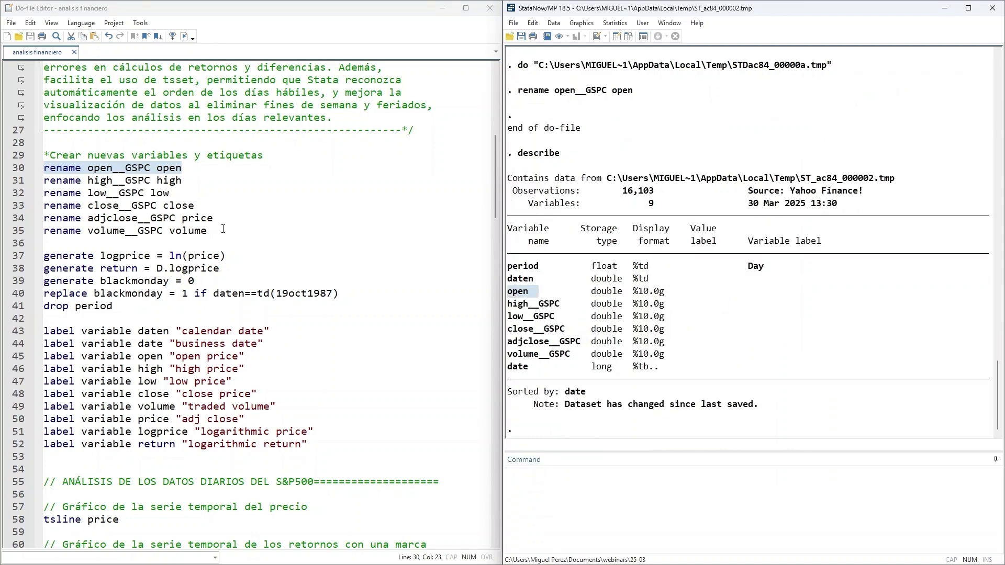
Step: Run the remaining rename lines for high, low, close, price and volume, and describe the dataset again
{"action": "left_click_drag", "start_coordinate": [223, 230], "coordinate": [43, 180]}
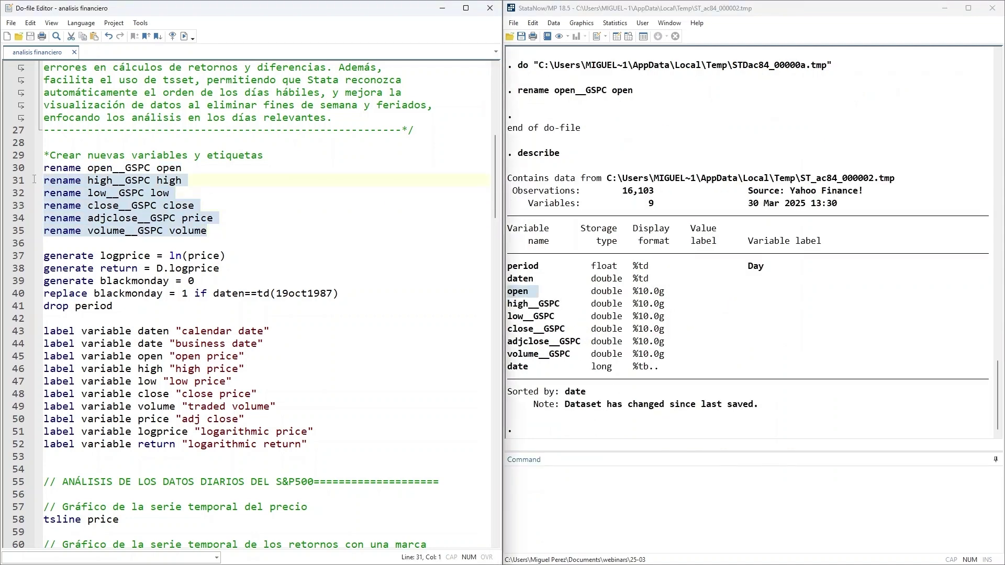
{"action": "left_click", "coordinate": [184, 36]}
{"action": "left_click", "coordinate": [617, 527]}
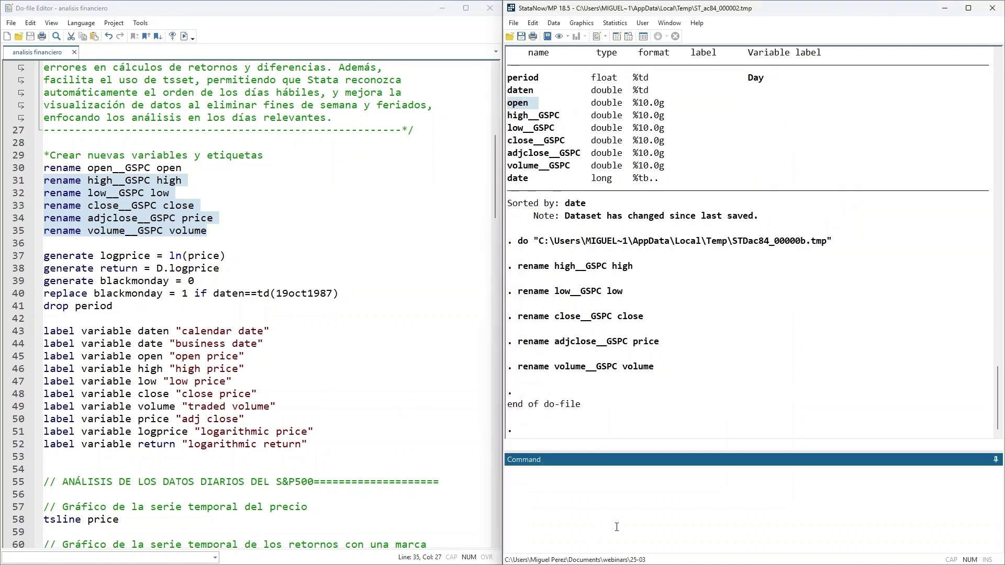
{"action": "type", "text": "describe"}
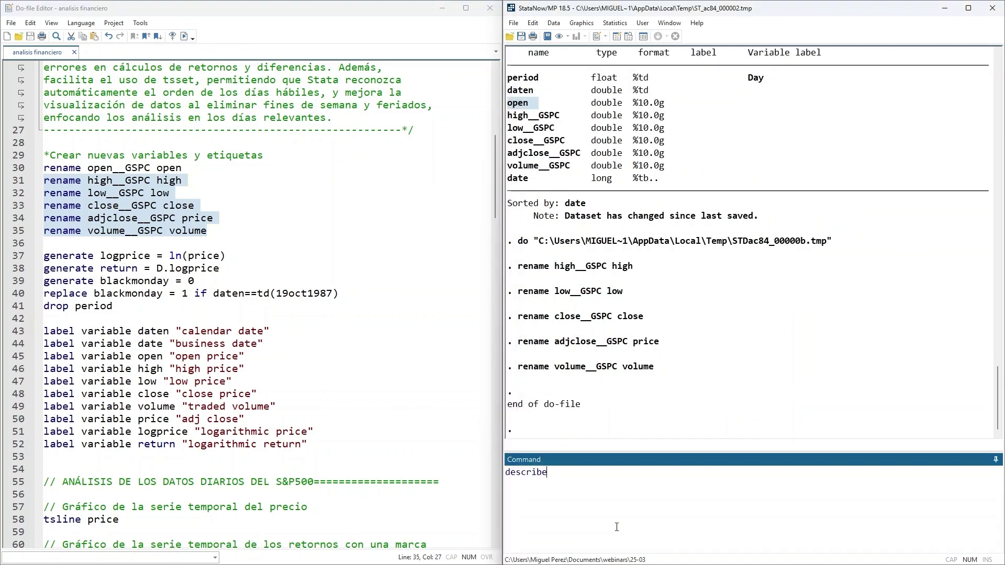
{"action": "key", "text": "Return"}
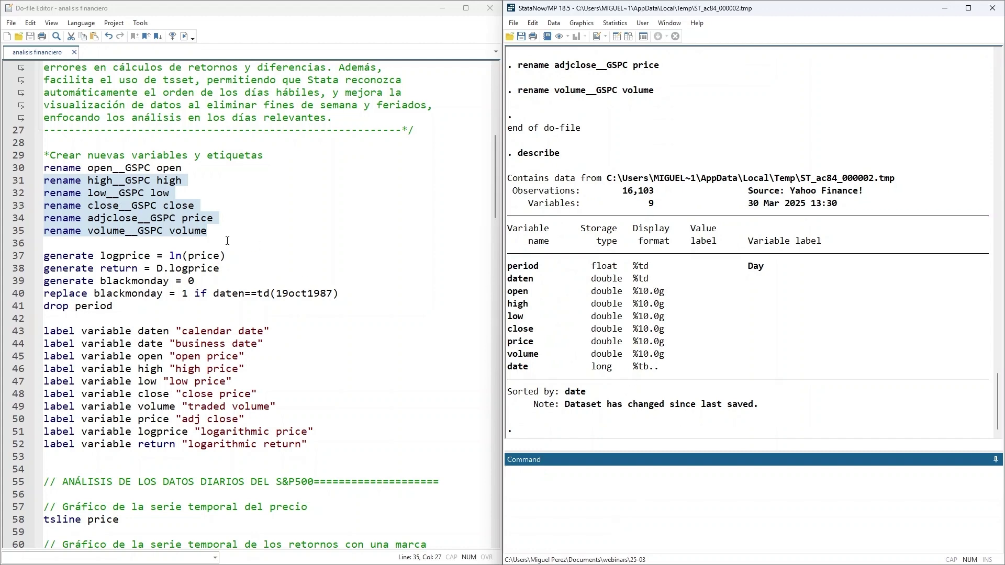
Step: Generate the variable logprice as ln(price) by running its do-file line
{"action": "scroll", "coordinate": [228, 240], "scroll_direction": "down", "scroll_amount": 1}
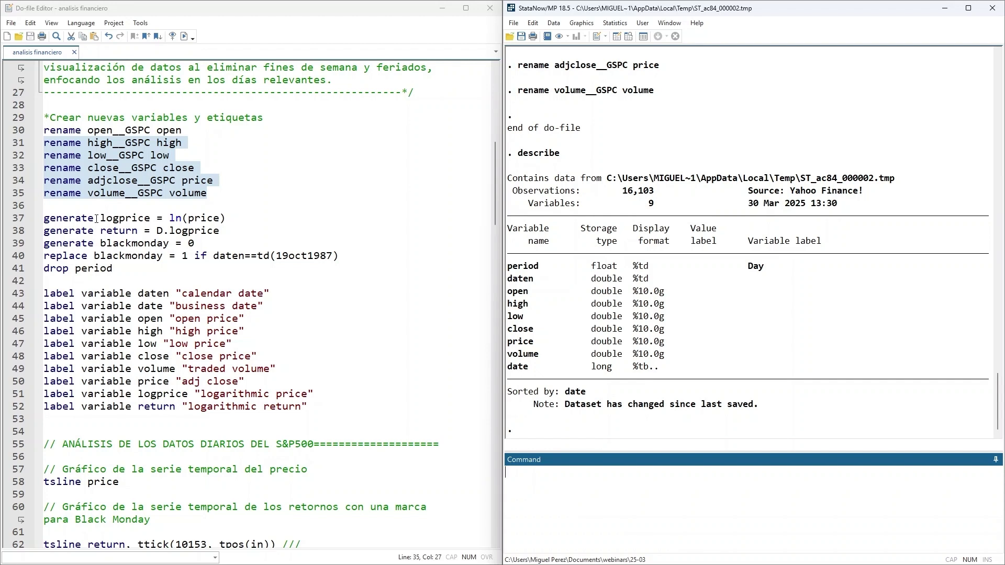
{"action": "left_click_drag", "start_coordinate": [96, 218], "coordinate": [151, 219]}
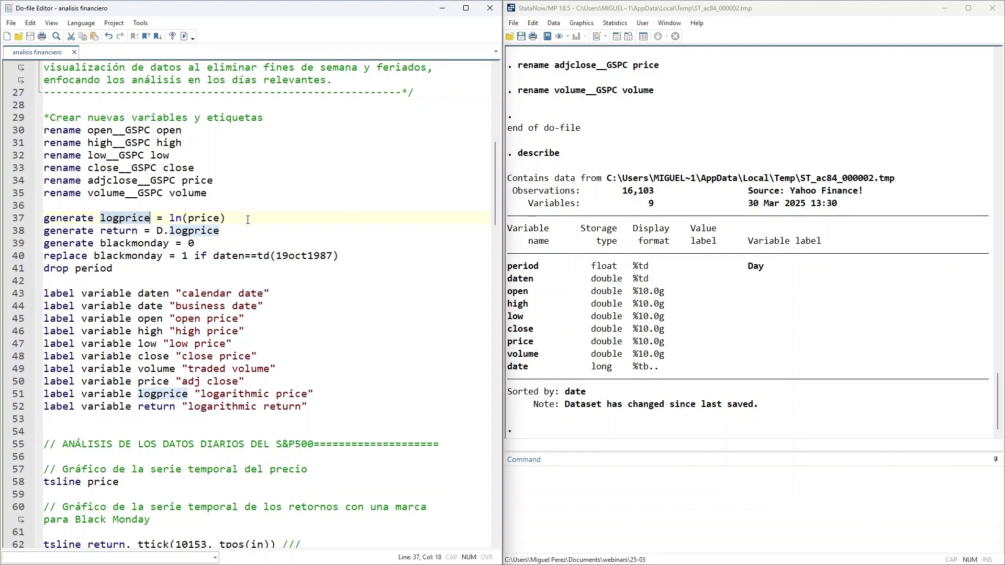
{"action": "left_click", "coordinate": [272, 216]}
{"action": "left_click_drag", "start_coordinate": [273, 216], "coordinate": [44, 218]}
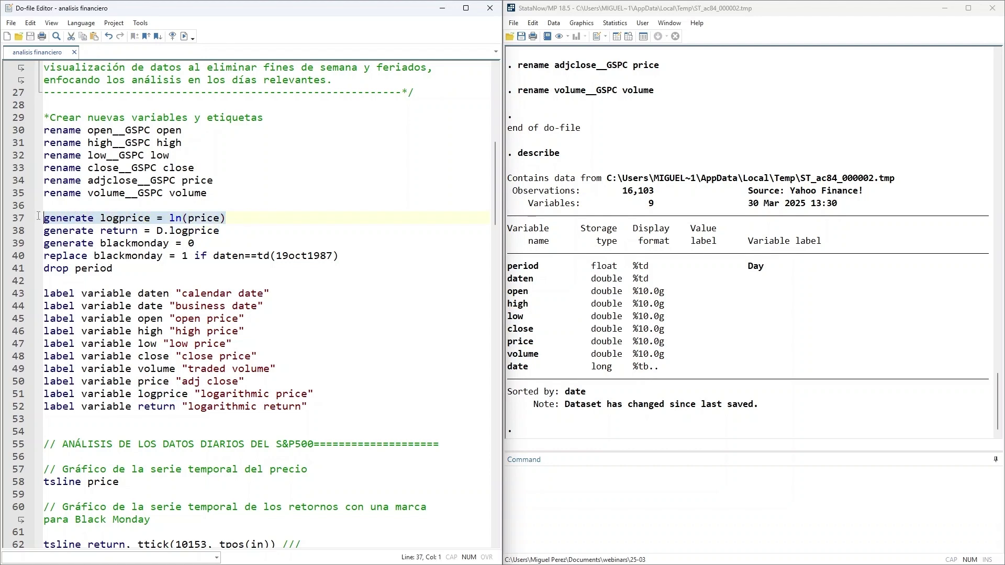
{"action": "left_click", "coordinate": [183, 35]}
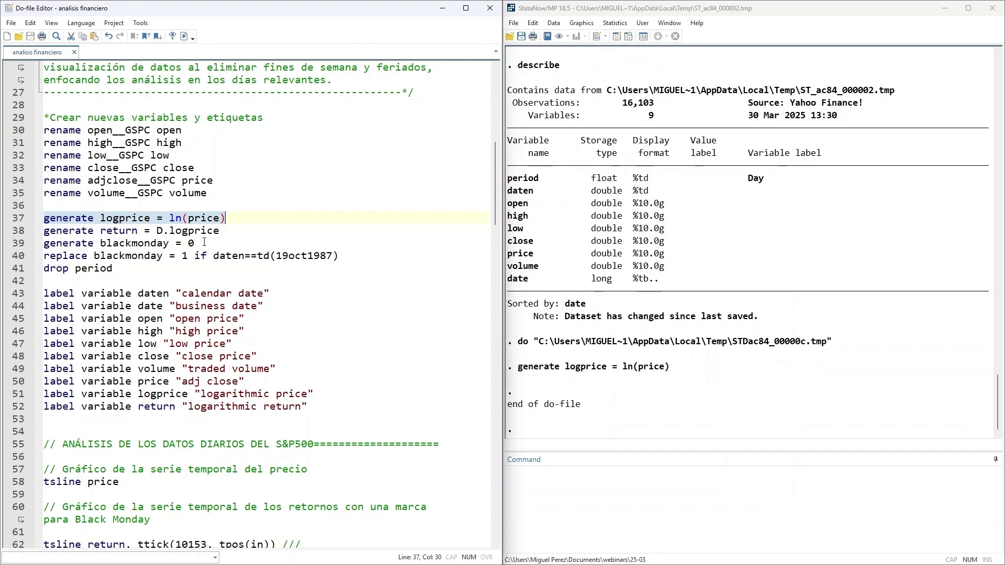
Step: Generate the variable return as D.logprice by running its do-file line
{"action": "left_click_drag", "start_coordinate": [101, 231], "coordinate": [139, 232]}
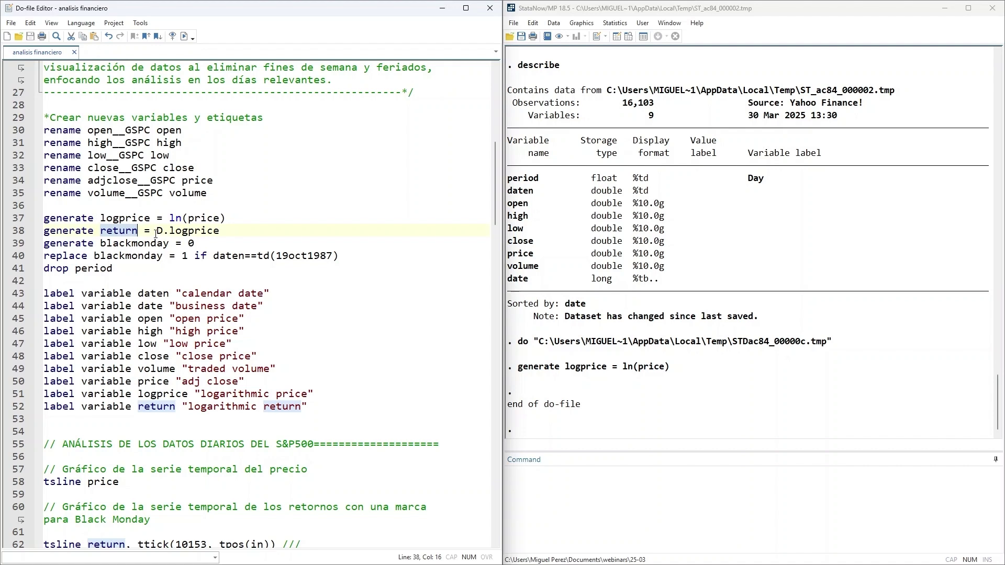
{"action": "left_click", "coordinate": [162, 232]}
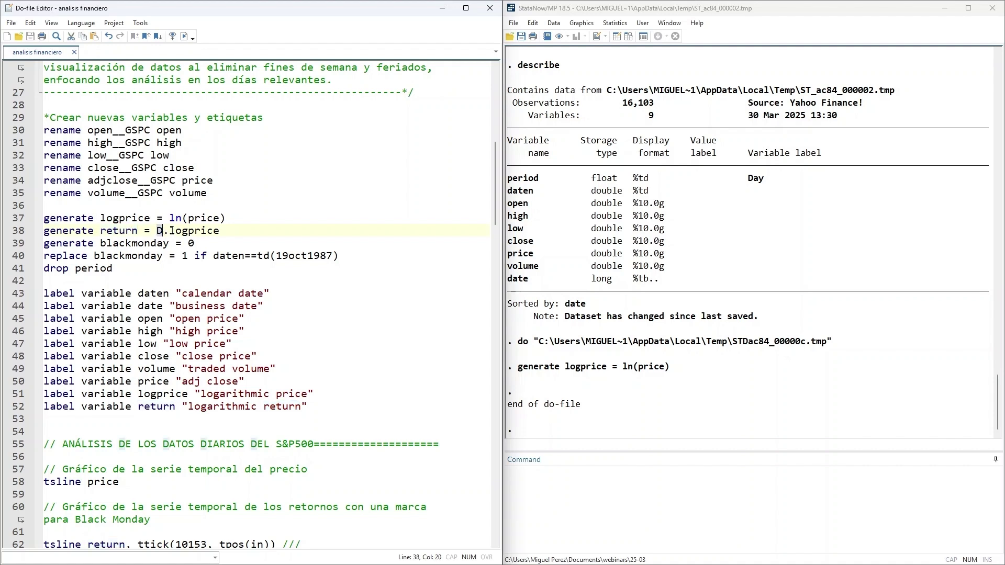
{"action": "type", "text": "."}
{"action": "left_click", "coordinate": [238, 229]}
{"action": "left_click_drag", "start_coordinate": [238, 228], "coordinate": [42, 230]}
{"action": "left_click", "coordinate": [184, 36]}
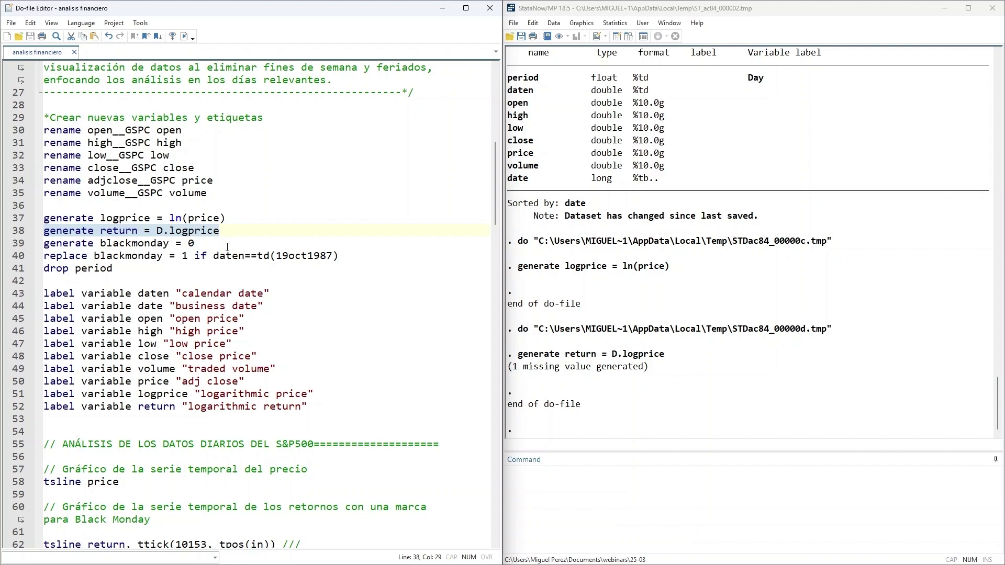
Step: Generate the variable blackmonday with value 0 by running its do-file line
{"action": "left_click", "coordinate": [21, 245]}
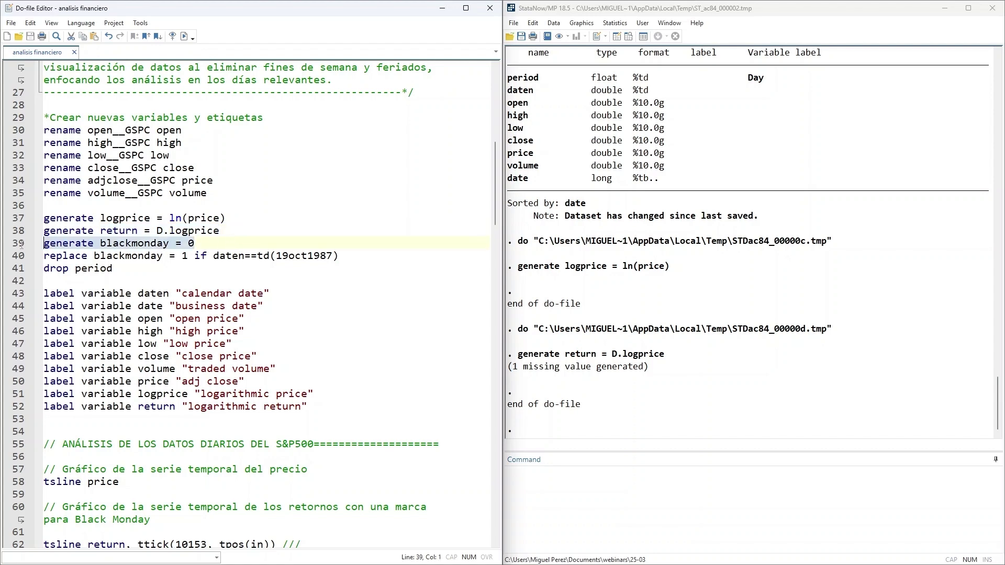
{"action": "left_click", "coordinate": [183, 36]}
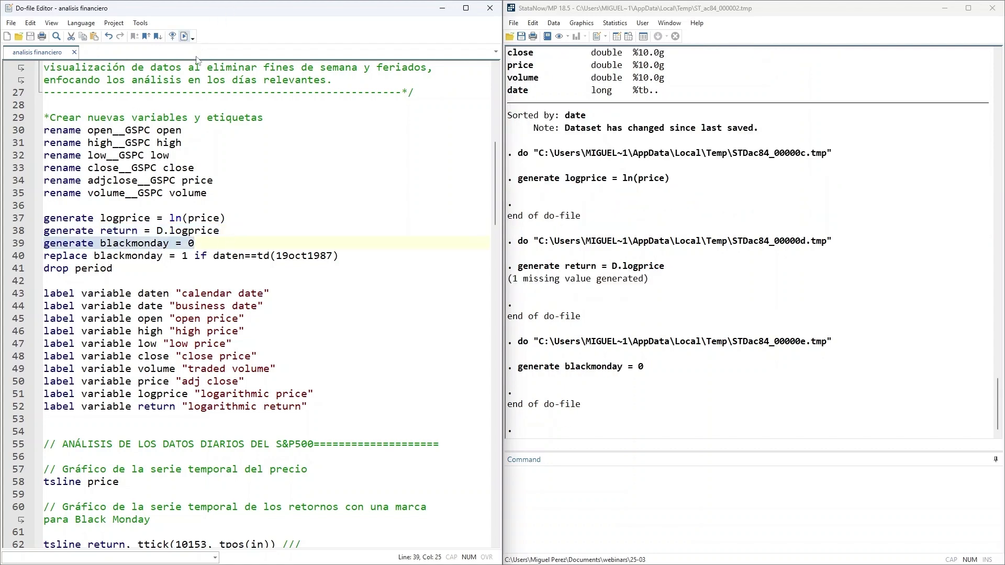
Step: Run the do-file lines that replace blackmonday with 1 if daten==td(19oct1987) and drop the variable period
{"action": "left_click", "coordinate": [190, 260]}
{"action": "left_click", "coordinate": [214, 257]}
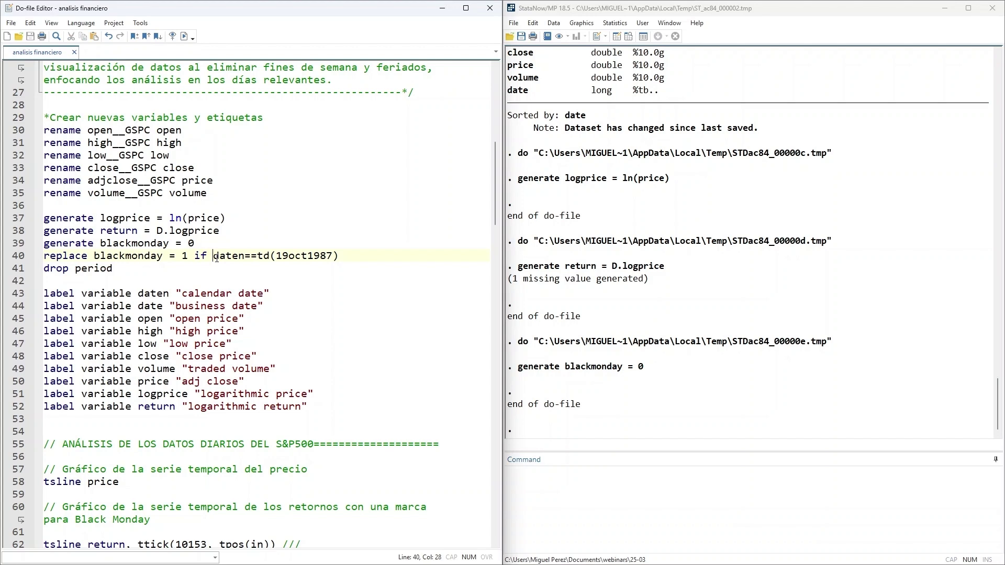
{"action": "left_click", "coordinate": [277, 257]}
{"action": "key", "text": "shift+Right"}
{"action": "key", "text": "shift+Right"}
{"action": "key", "text": "shift+Right"}
{"action": "key", "text": "shift+Right"}
{"action": "key", "text": "shift+Right"}
{"action": "key", "text": "shift+Right"}
{"action": "key", "text": "shift+Right"}
{"action": "key", "text": "shift+Right"}
{"action": "key", "text": "shift+Right"}
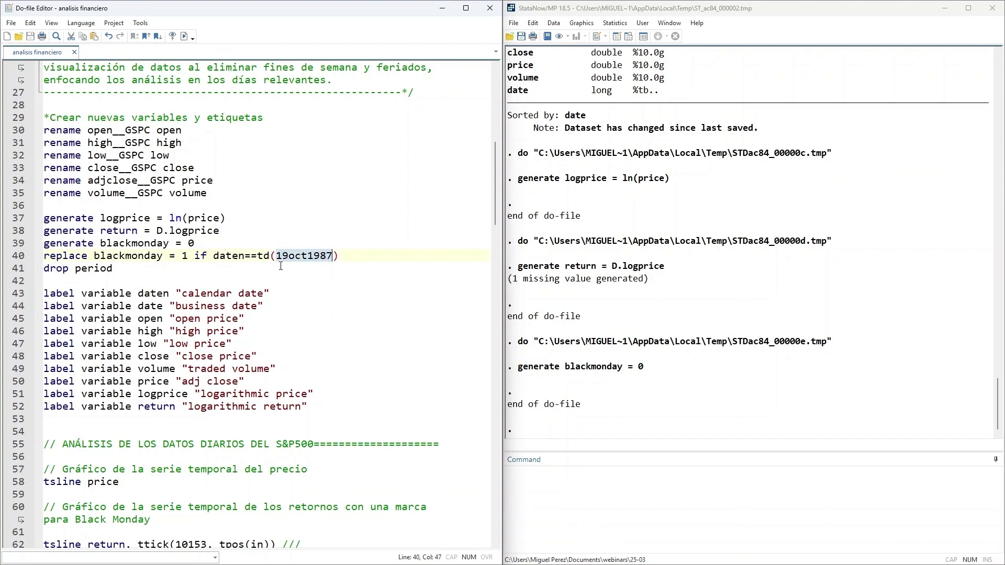
{"action": "left_click_drag", "start_coordinate": [149, 267], "coordinate": [30, 259]}
{"action": "left_click", "coordinate": [185, 37]}
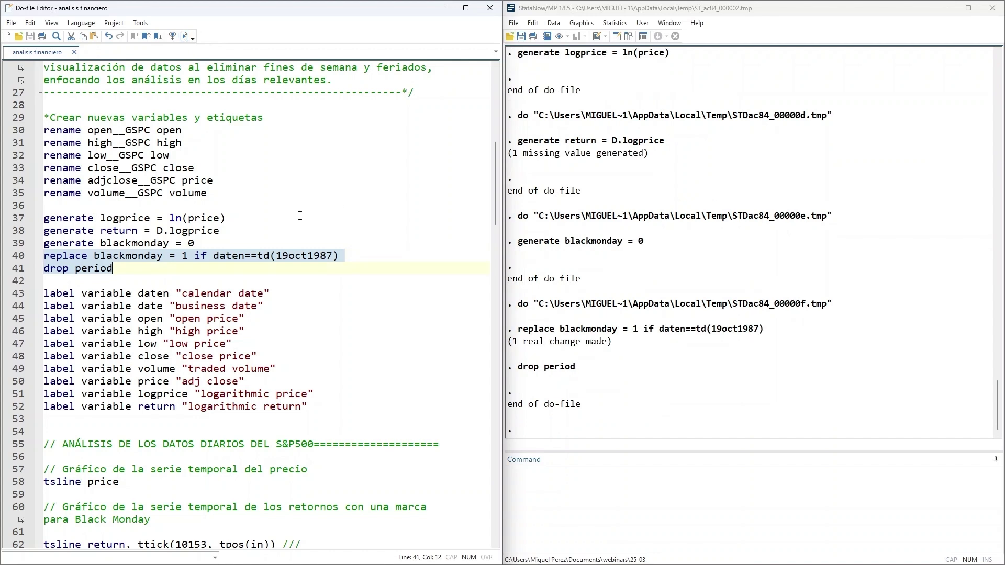
Step: Highlight the return and blackmonday definitions in the do-file and run describe from the command line
{"action": "left_click_drag", "start_coordinate": [101, 231], "coordinate": [220, 231]}
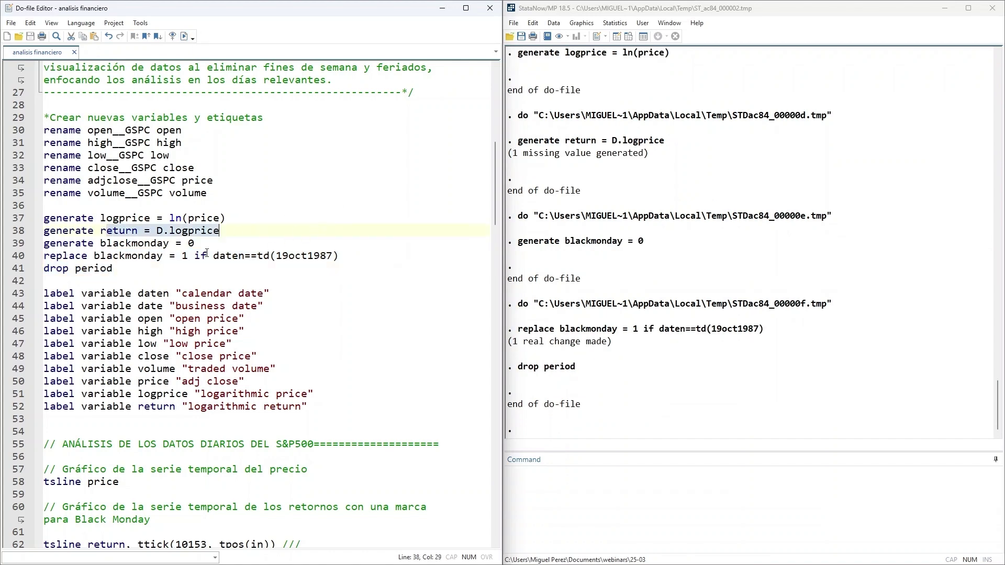
{"action": "left_click_drag", "start_coordinate": [94, 257], "coordinate": [340, 256]}
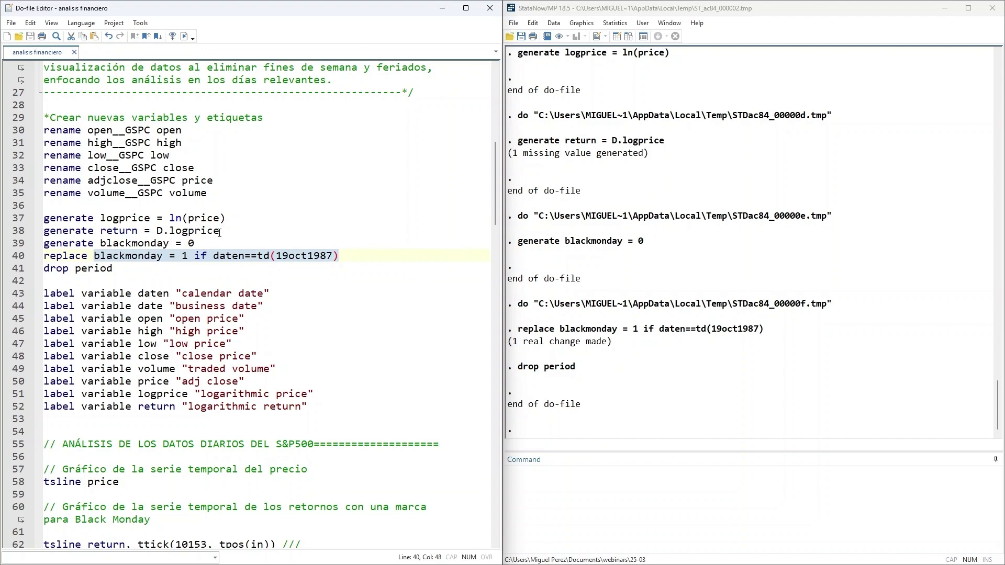
{"action": "scroll", "coordinate": [220, 233], "scroll_direction": "down", "scroll_amount": 2}
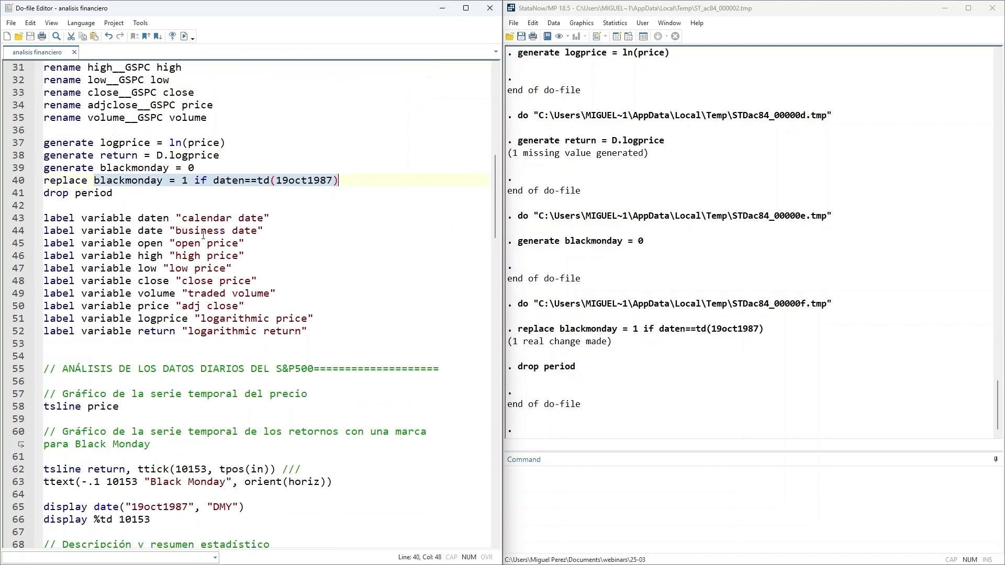
{"action": "left_click", "coordinate": [597, 522]}
{"action": "type", "text": "descr"}
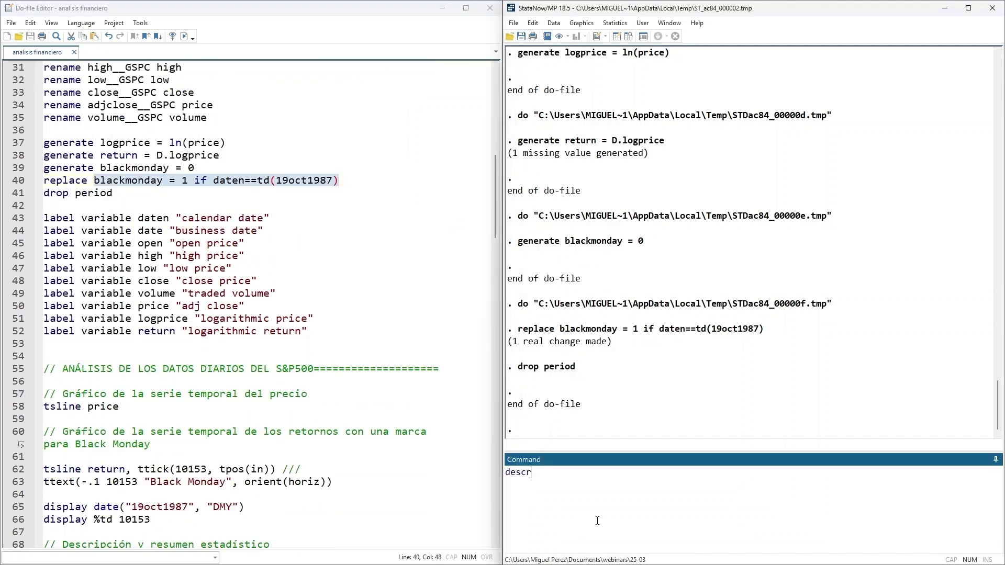
{"action": "type", "text": "ibe"}
{"action": "key", "text": "Return"}
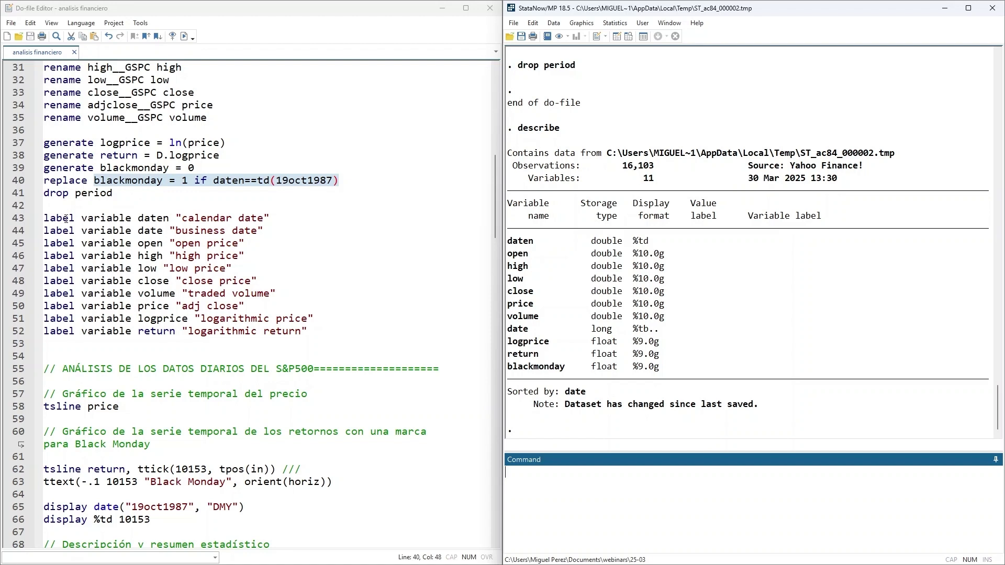
Step: Run the block of label variable lines, from daten "calendar date" through return "logarithmic return"
{"action": "left_click_drag", "start_coordinate": [82, 218], "coordinate": [43, 330]}
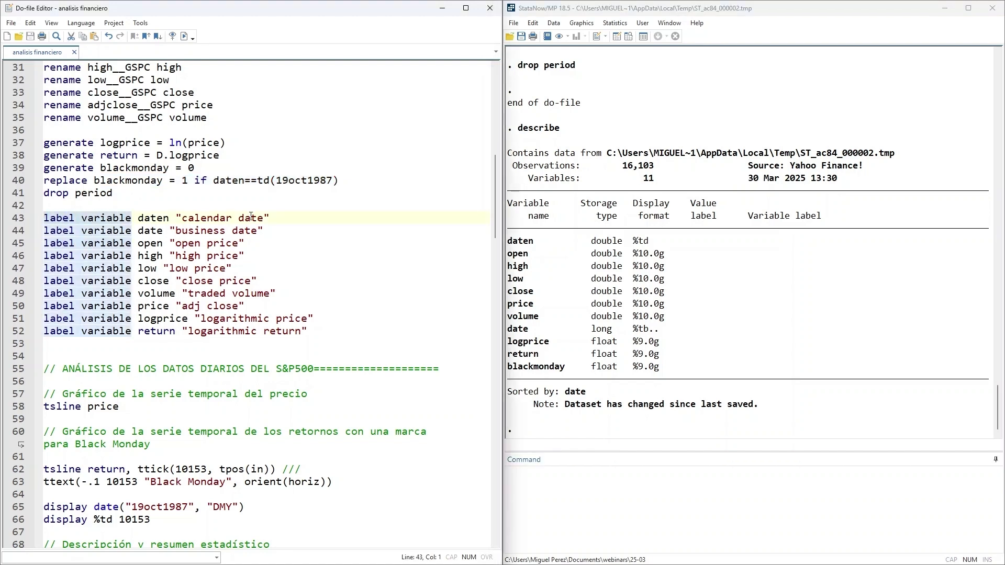
{"action": "left_click", "coordinate": [300, 216]}
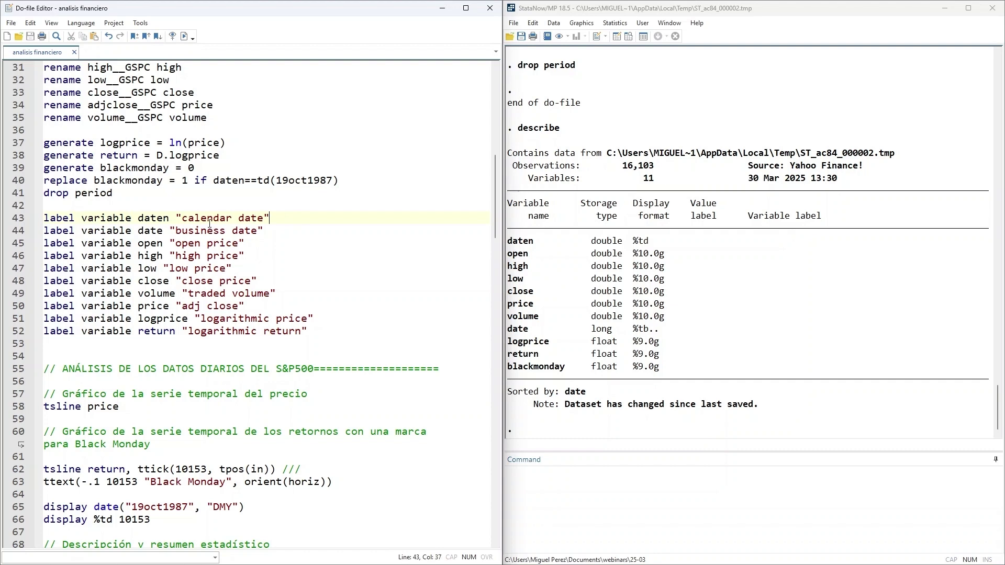
{"action": "double_click", "coordinate": [140, 218]}
{"action": "left_click_drag", "start_coordinate": [190, 220], "coordinate": [248, 220]}
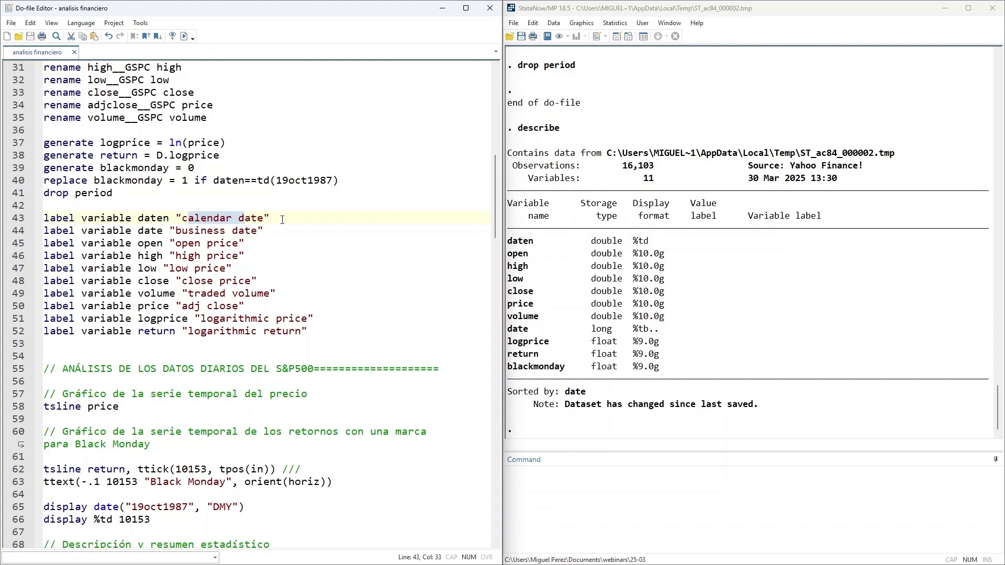
{"action": "double_click", "coordinate": [148, 231]}
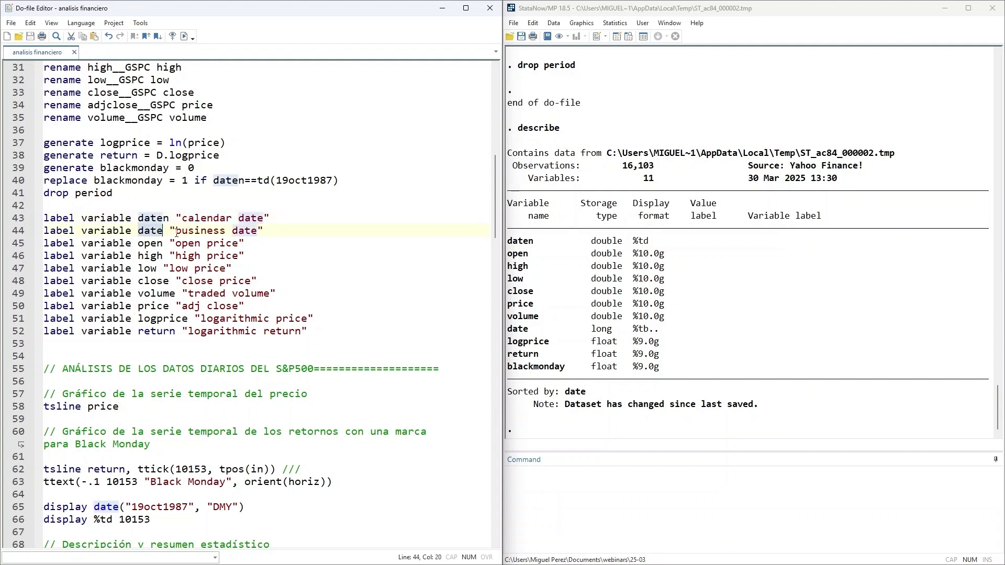
{"action": "left_click_drag", "start_coordinate": [176, 232], "coordinate": [270, 234]}
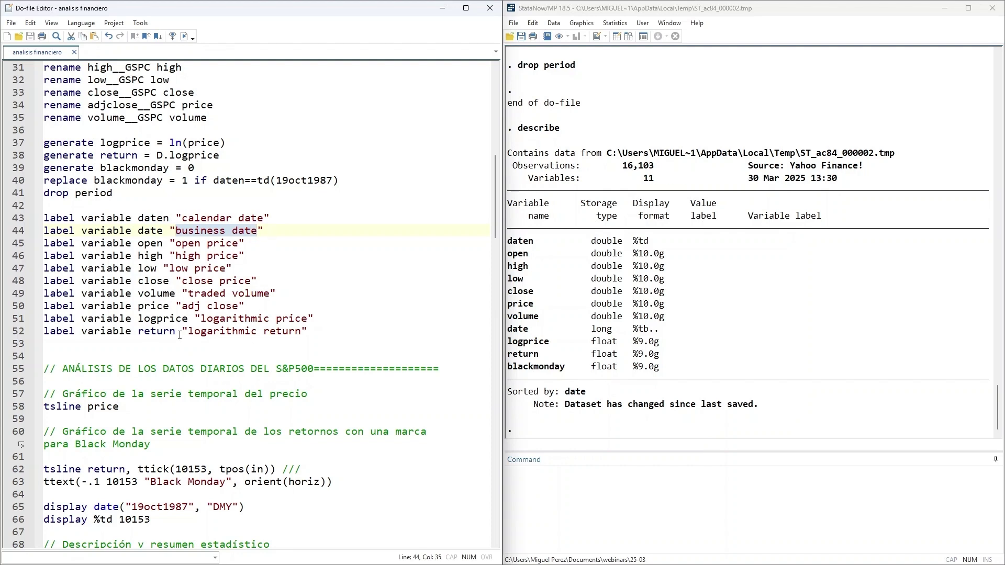
{"action": "left_click_drag", "start_coordinate": [308, 333], "coordinate": [43, 219]}
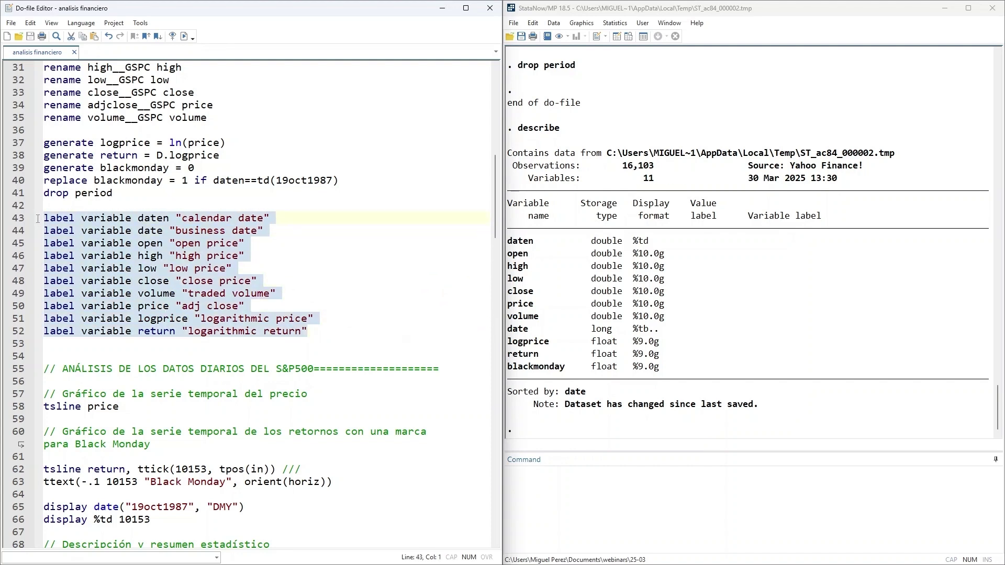
{"action": "left_click", "coordinate": [185, 36]}
Step: Run describe from the command line and examine the variable labels, highlighting the one for return
{"action": "left_click", "coordinate": [606, 497]}
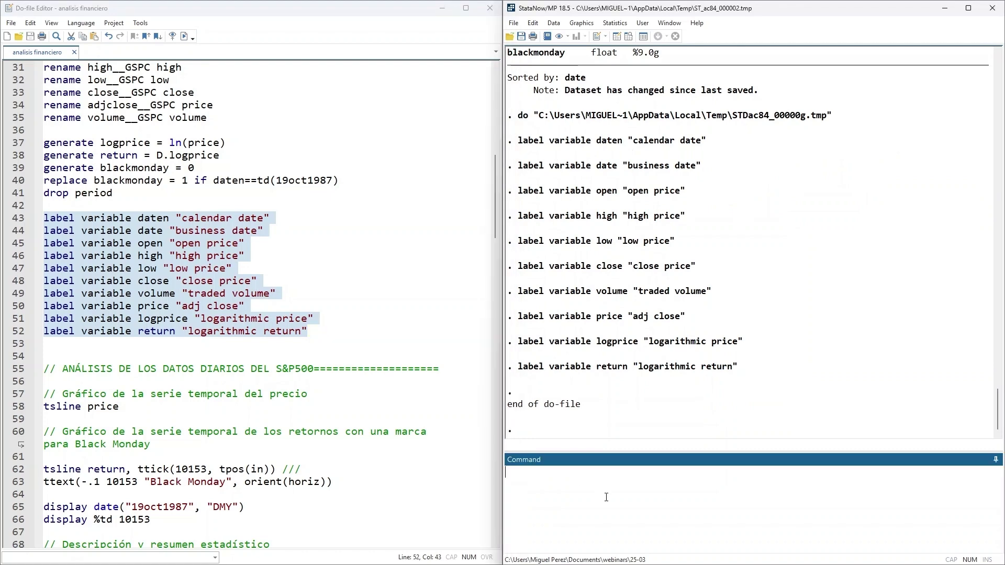
{"action": "type", "text": "describe"}
{"action": "key", "text": "Return"}
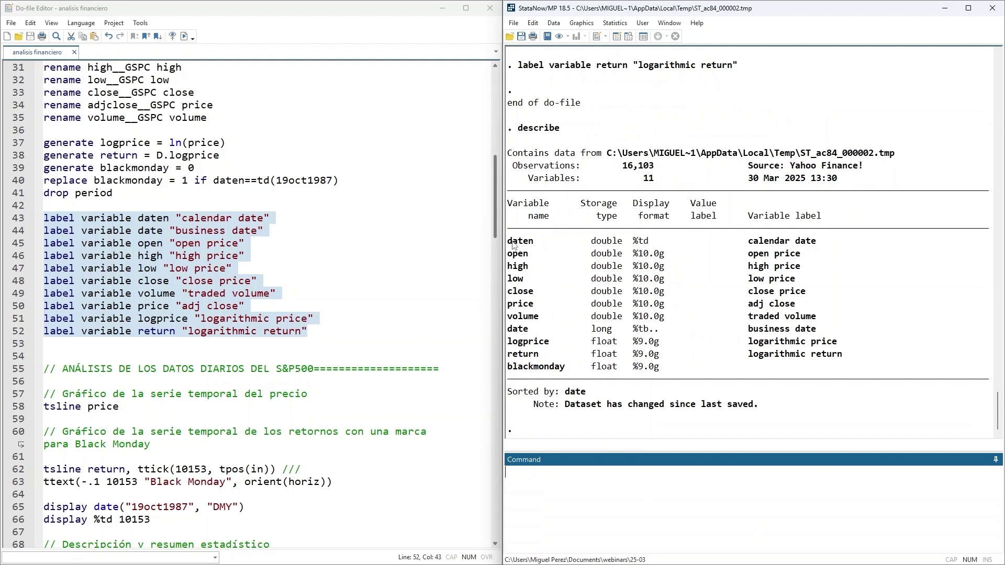
{"action": "left_click_drag", "start_coordinate": [514, 245], "coordinate": [536, 279]}
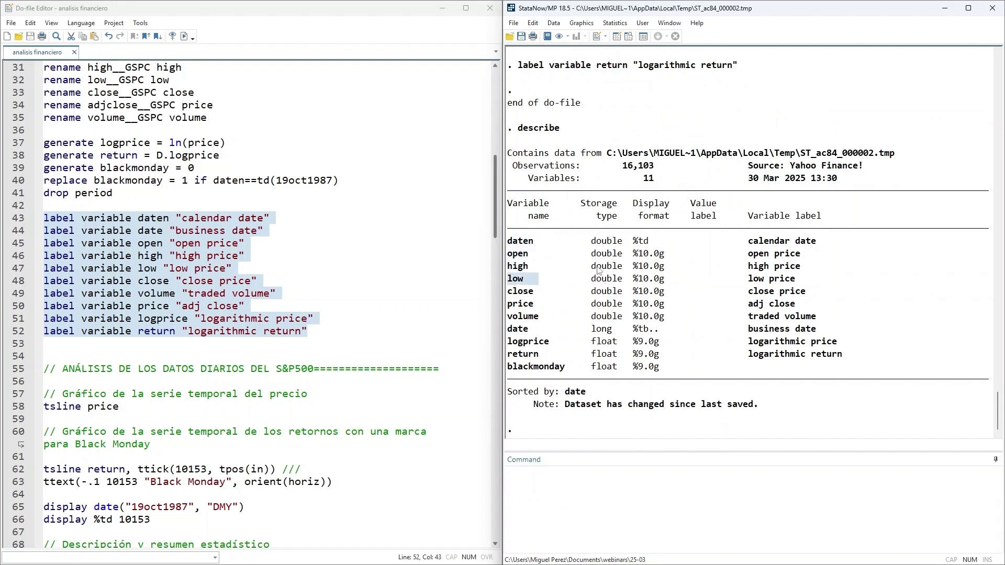
{"action": "left_click_drag", "start_coordinate": [749, 217], "coordinate": [835, 220]}
{"action": "left_click_drag", "start_coordinate": [747, 242], "coordinate": [800, 267]}
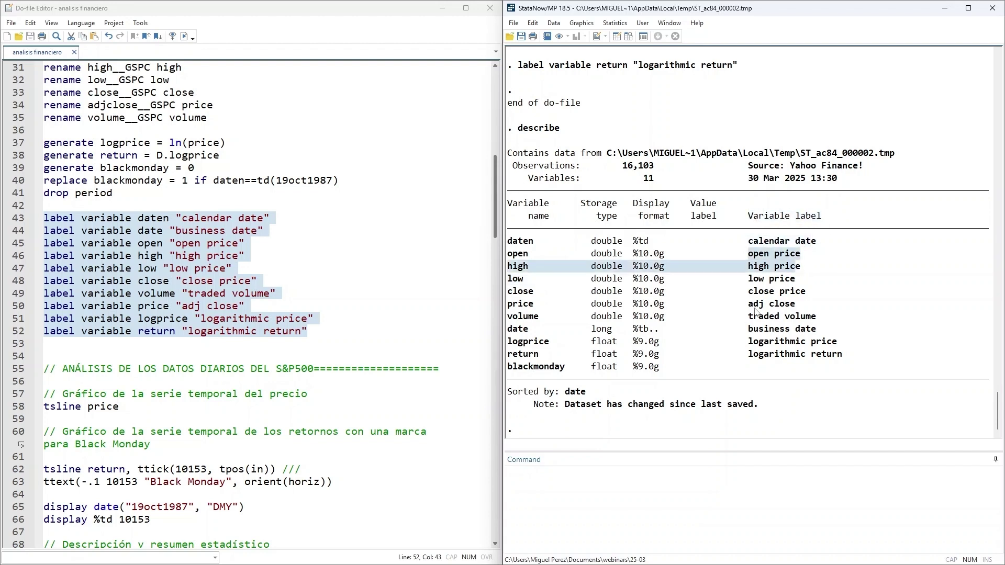
{"action": "left_click", "coordinate": [755, 312]}
{"action": "left_click_drag", "start_coordinate": [509, 355], "coordinate": [636, 363]}
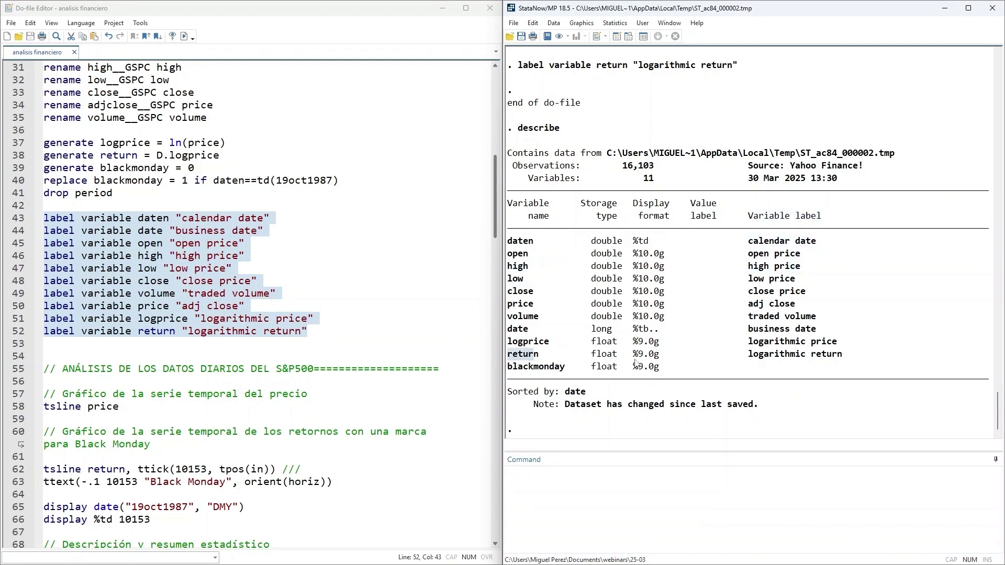
{"action": "left_click_drag", "start_coordinate": [749, 355], "coordinate": [844, 356]}
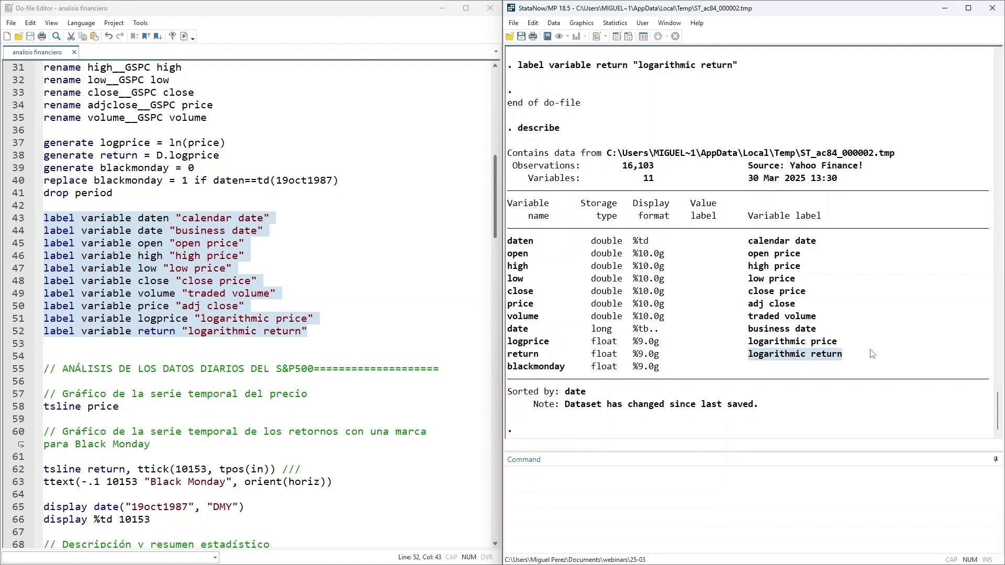
Step: Plot the price time series by running the tsline price line, and view the graph enlarged before closing it
{"action": "left_click", "coordinate": [350, 286]}
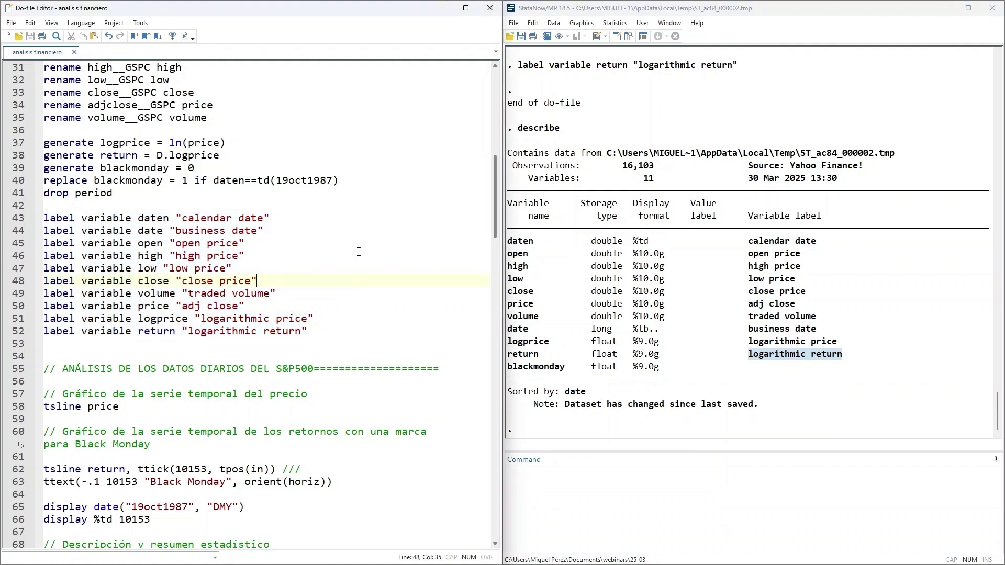
{"action": "scroll", "coordinate": [353, 252], "scroll_direction": "down", "scroll_amount": 2}
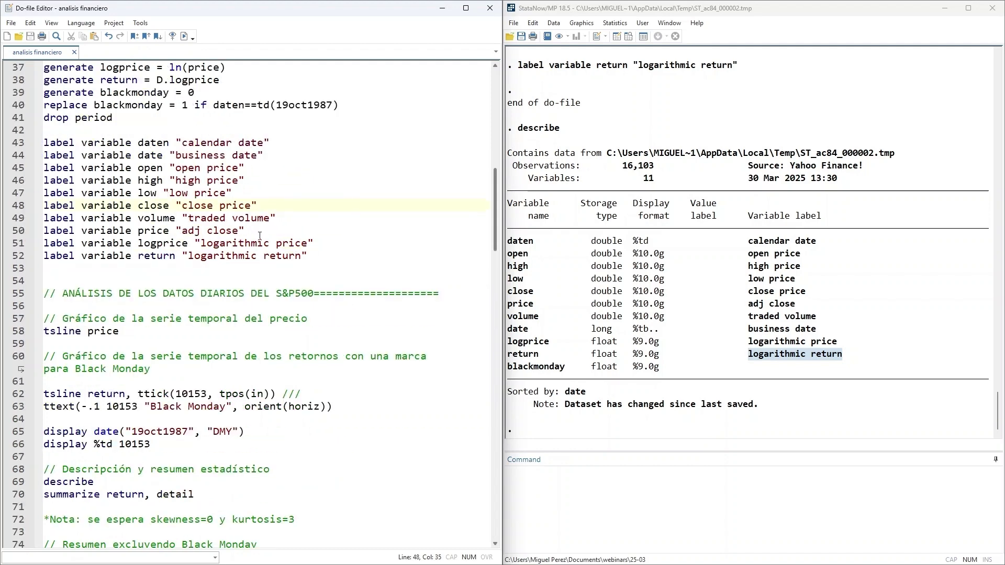
{"action": "scroll", "coordinate": [256, 227], "scroll_direction": "down", "scroll_amount": 2}
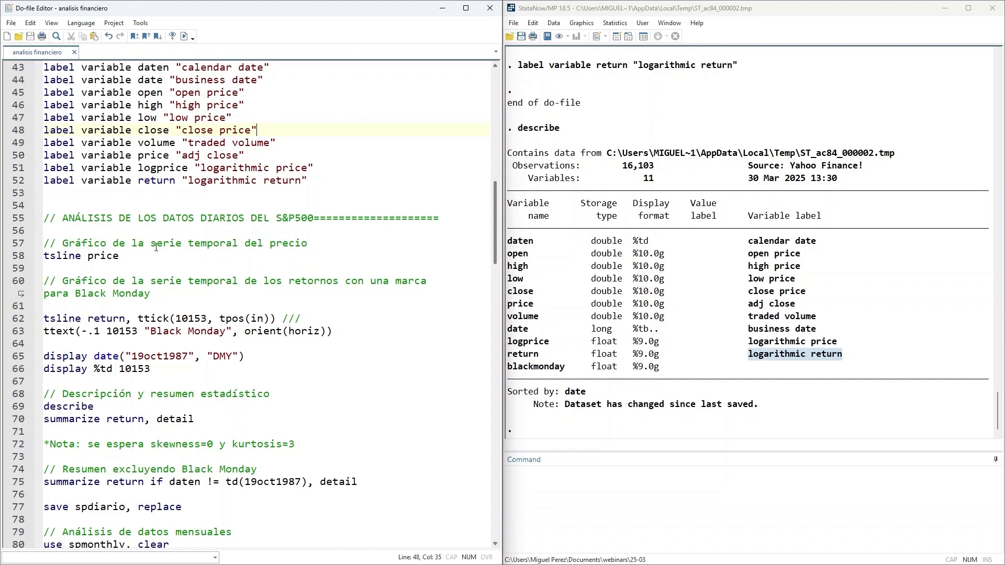
{"action": "left_click_drag", "start_coordinate": [70, 246], "coordinate": [158, 249]}
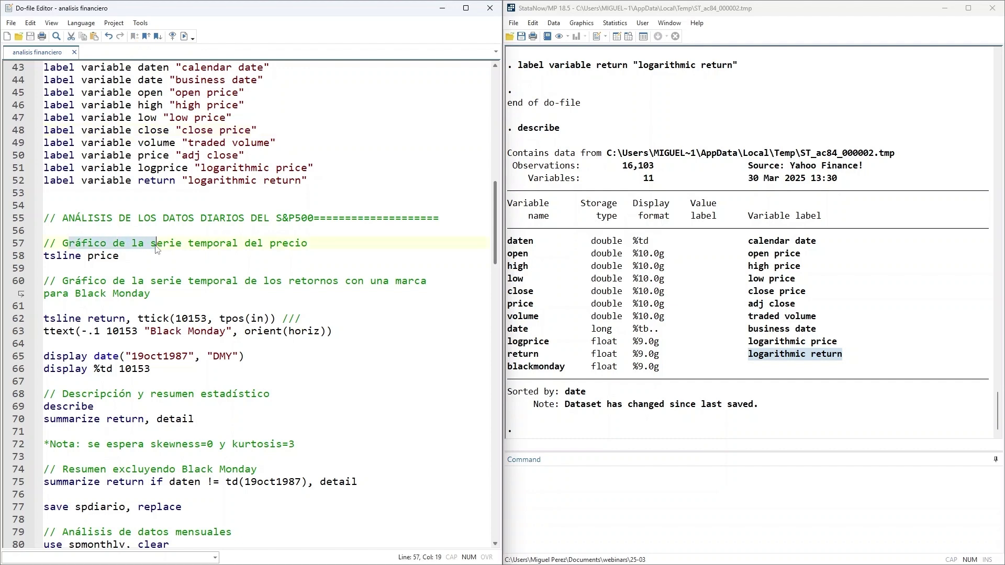
{"action": "left_click", "coordinate": [137, 256]}
{"action": "double_click", "coordinate": [52, 258]}
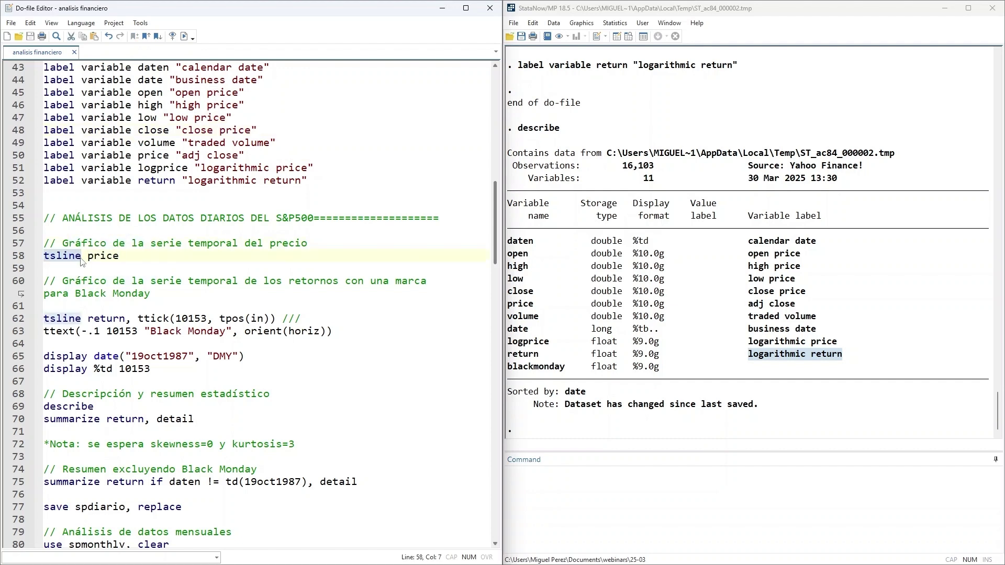
{"action": "left_click", "coordinate": [144, 258]}
{"action": "left_click_drag", "start_coordinate": [144, 258], "coordinate": [4, 258]}
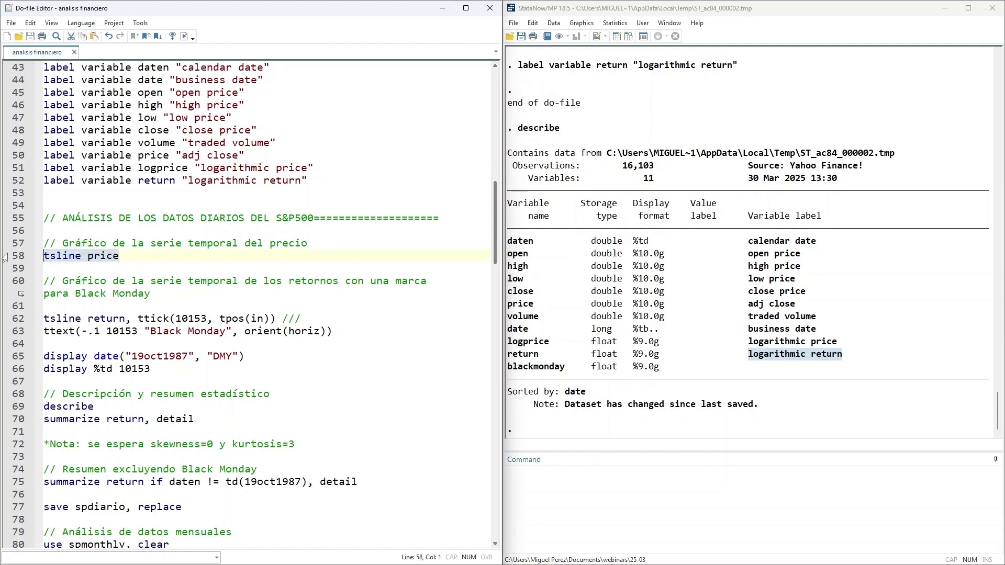
{"action": "left_click", "coordinate": [184, 36]}
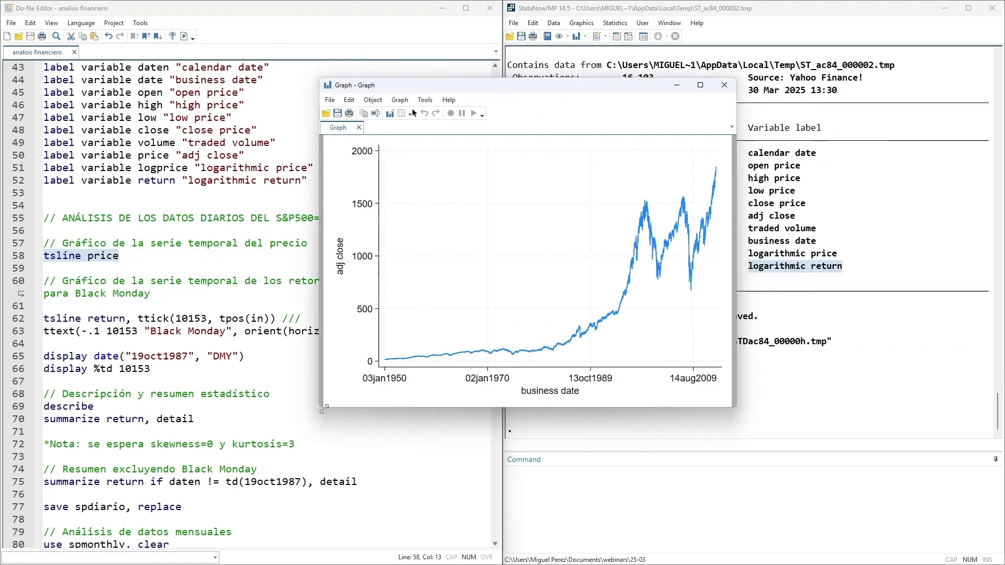
{"action": "left_click_drag", "start_coordinate": [323, 408], "coordinate": [187, 470]}
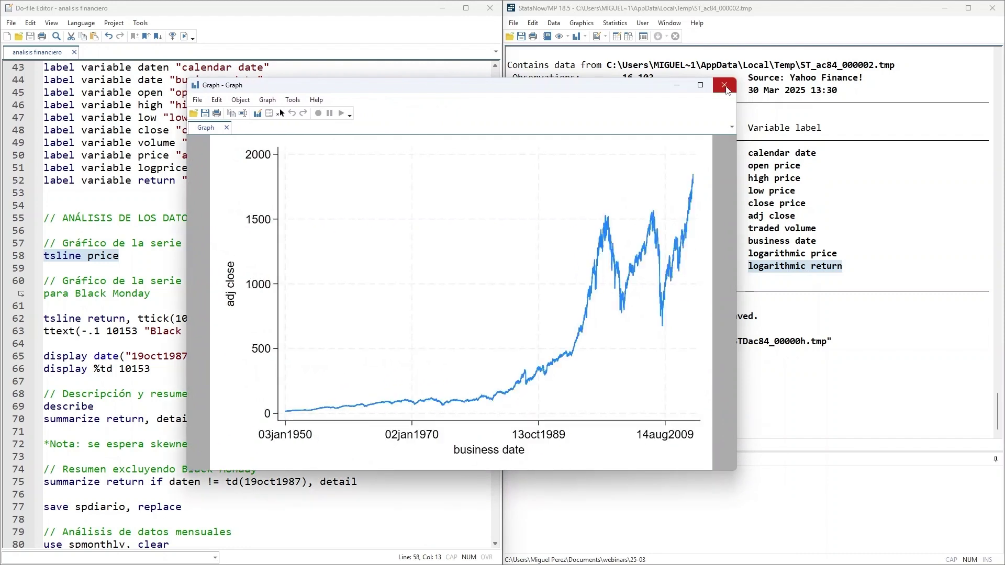
{"action": "left_click", "coordinate": [725, 86]}
Step: Examine the tsline return command in the do-file, highlighting the return variable, the "Black Monday" text and the ttick value 10153
{"action": "scroll", "coordinate": [251, 267], "scroll_direction": "down", "scroll_amount": 1}
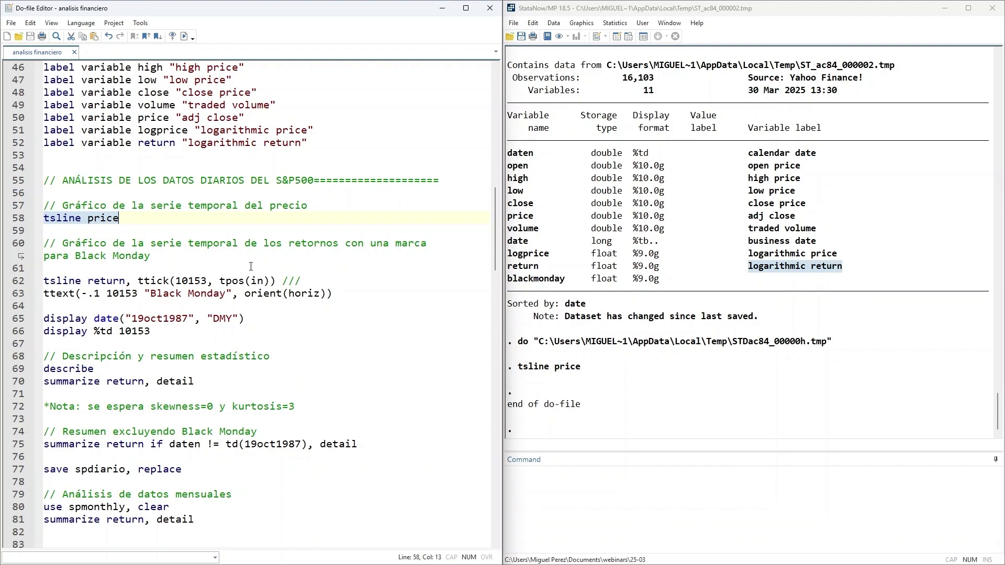
{"action": "left_click", "coordinate": [37, 283]}
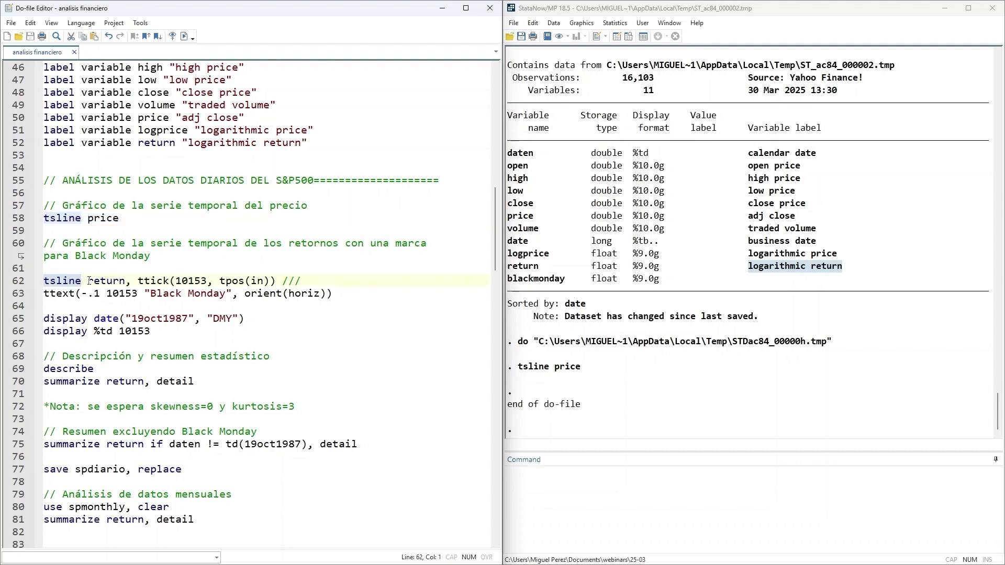
{"action": "left_click_drag", "start_coordinate": [88, 283], "coordinate": [129, 280]}
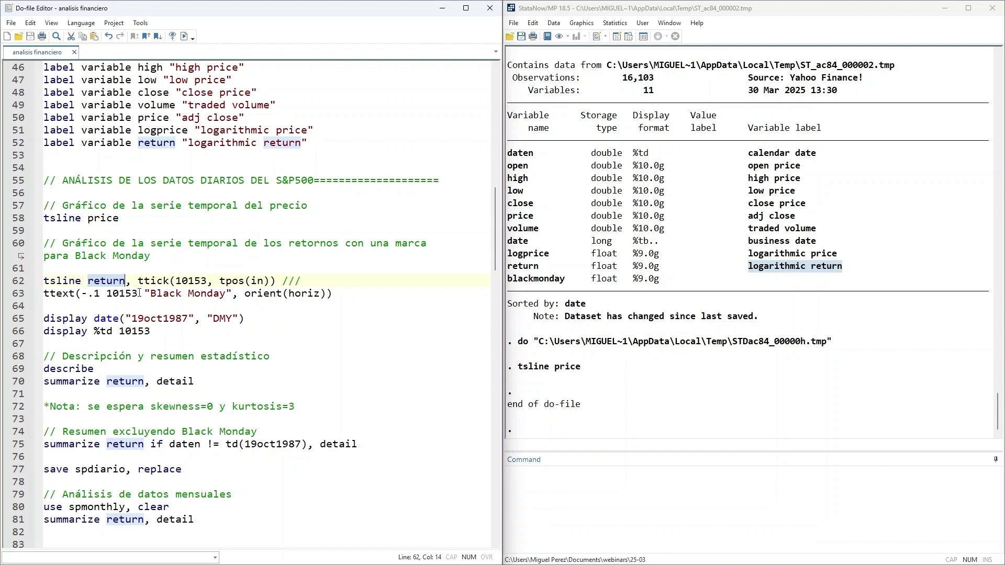
{"action": "left_click_drag", "start_coordinate": [151, 293], "coordinate": [222, 293]}
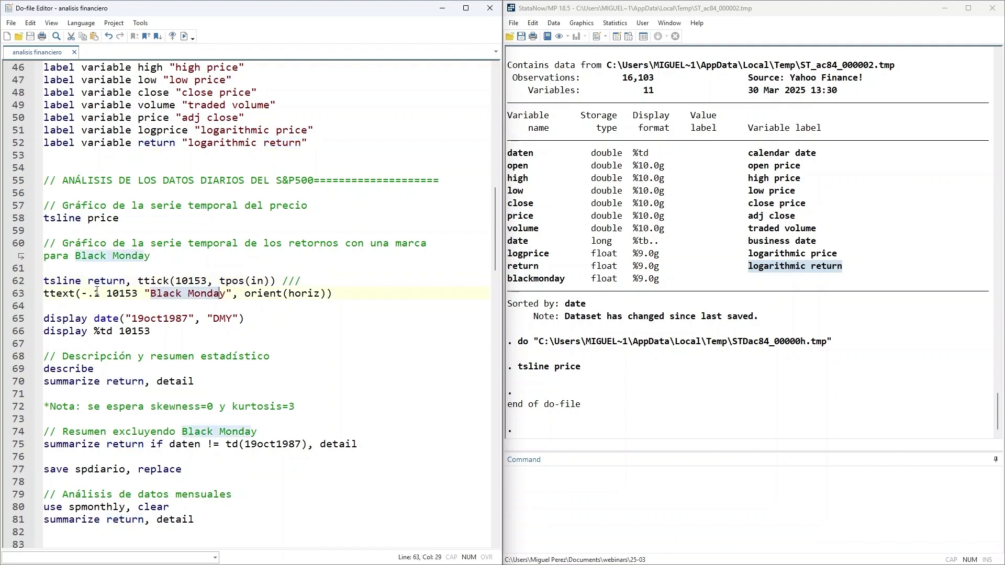
{"action": "left_click_drag", "start_coordinate": [139, 283], "coordinate": [207, 283]}
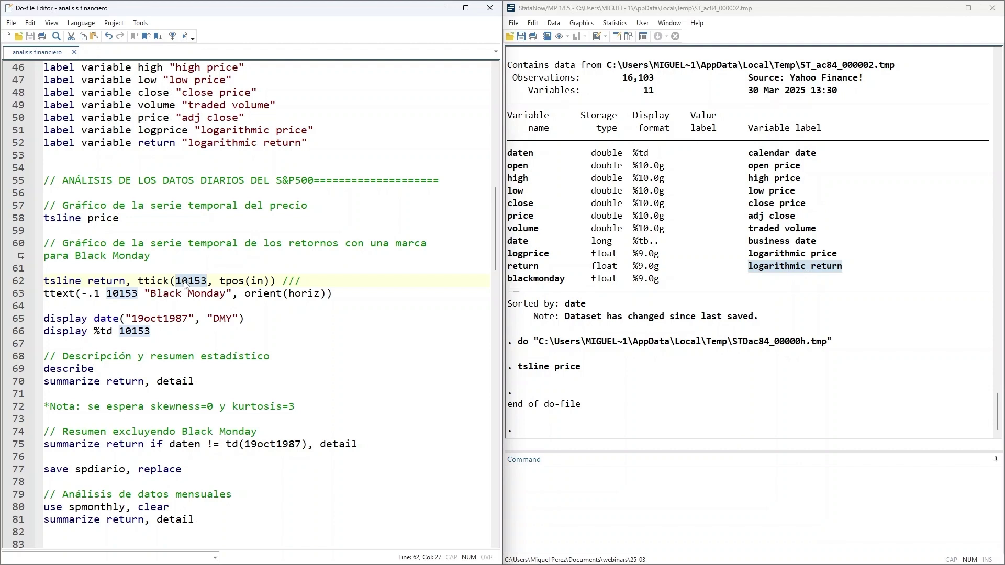
{"action": "left_click", "coordinate": [184, 281]}
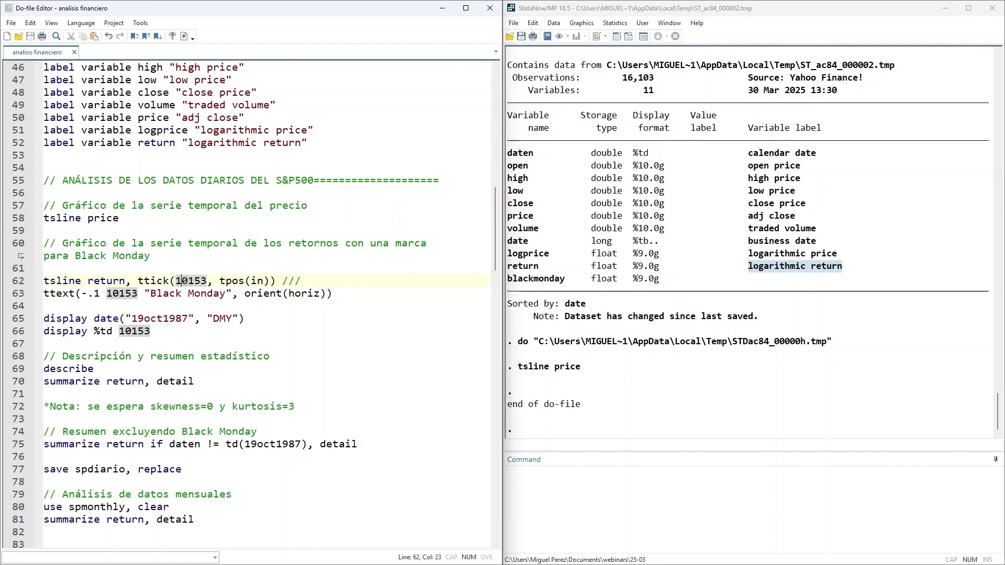
Step: Review the display date line in the do-file, highlighting the date function, its 19oct1987 argument and the DMY mask
{"action": "left_click_drag", "start_coordinate": [132, 320], "coordinate": [188, 321]}
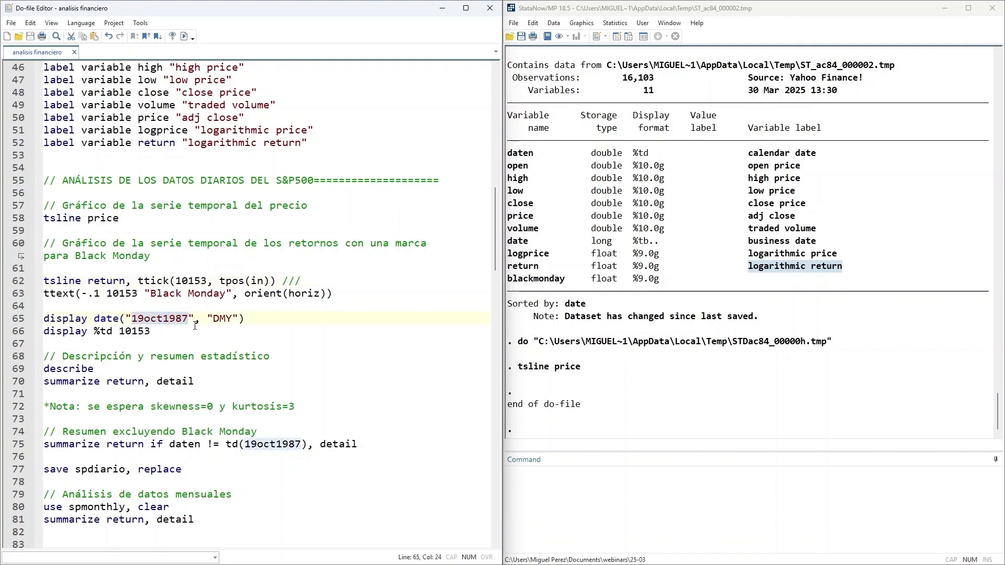
{"action": "left_click", "coordinate": [161, 338]}
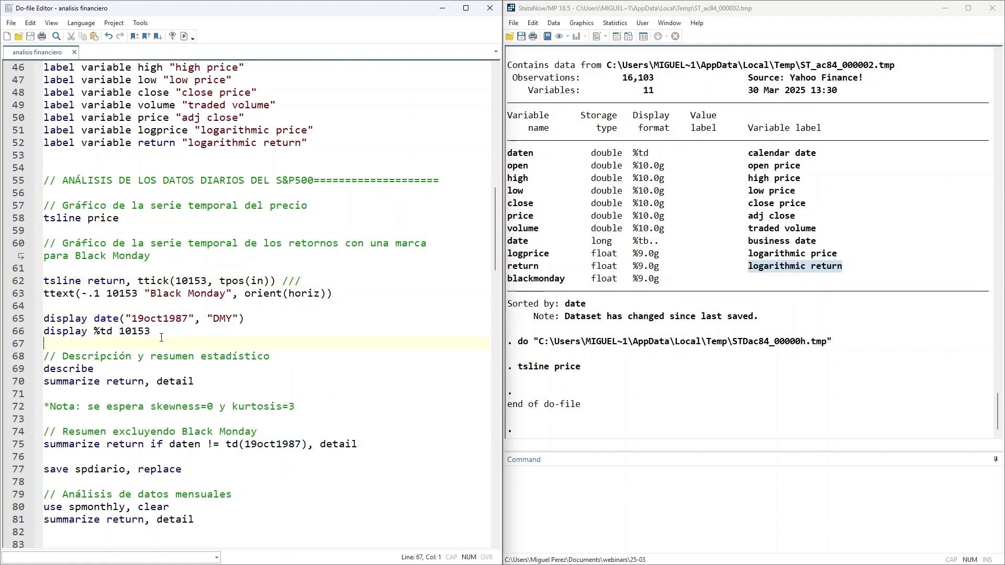
{"action": "left_click", "coordinate": [94, 320]}
{"action": "left_click", "coordinate": [45, 321]}
{"action": "left_click", "coordinate": [93, 319]}
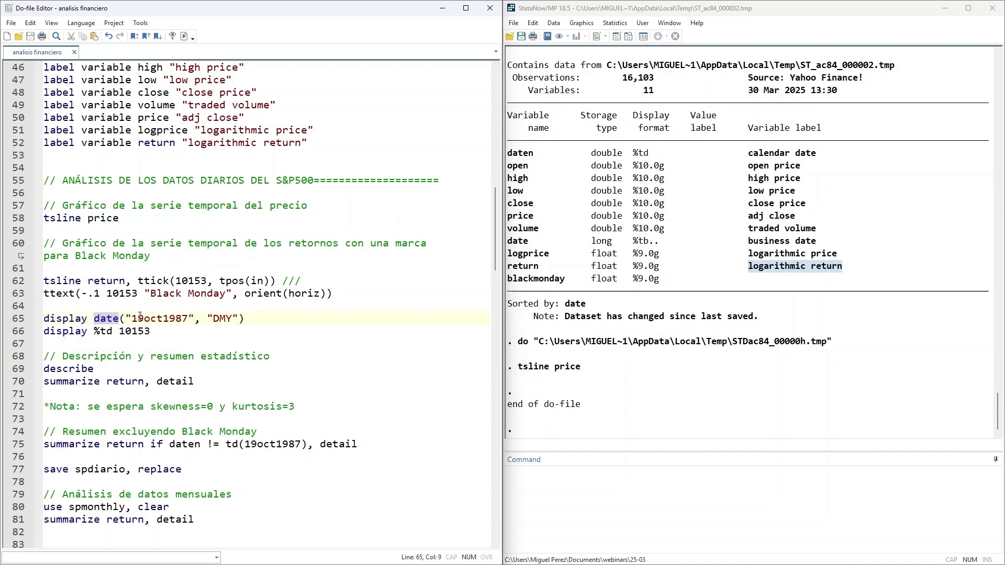
{"action": "left_click_drag", "start_coordinate": [137, 320], "coordinate": [188, 319]}
{"action": "double_click", "coordinate": [187, 319]}
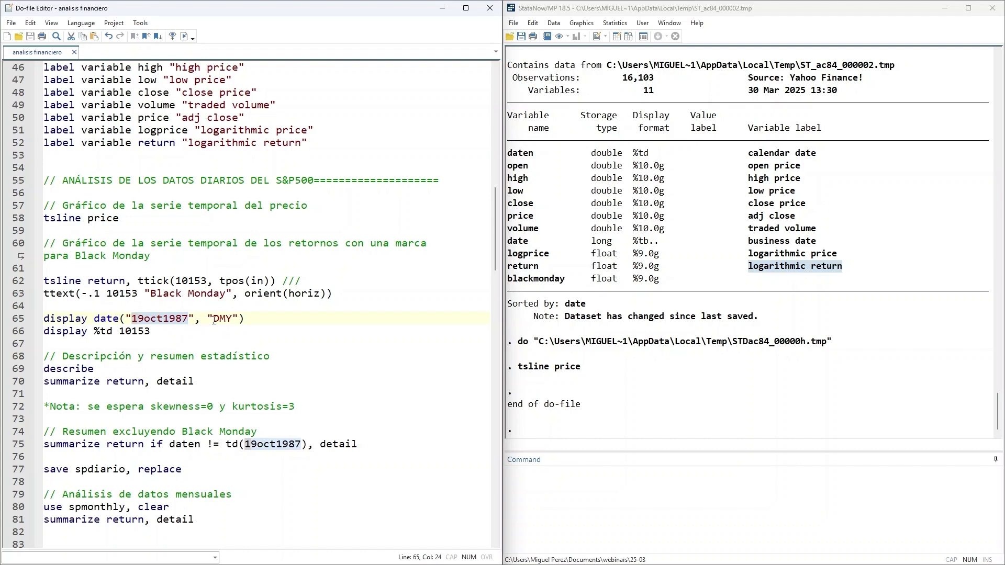
{"action": "left_click", "coordinate": [210, 321]}
{"action": "key", "text": "shift+Right"}
{"action": "key", "text": "shift+Right"}
{"action": "key", "text": "shift+Right"}
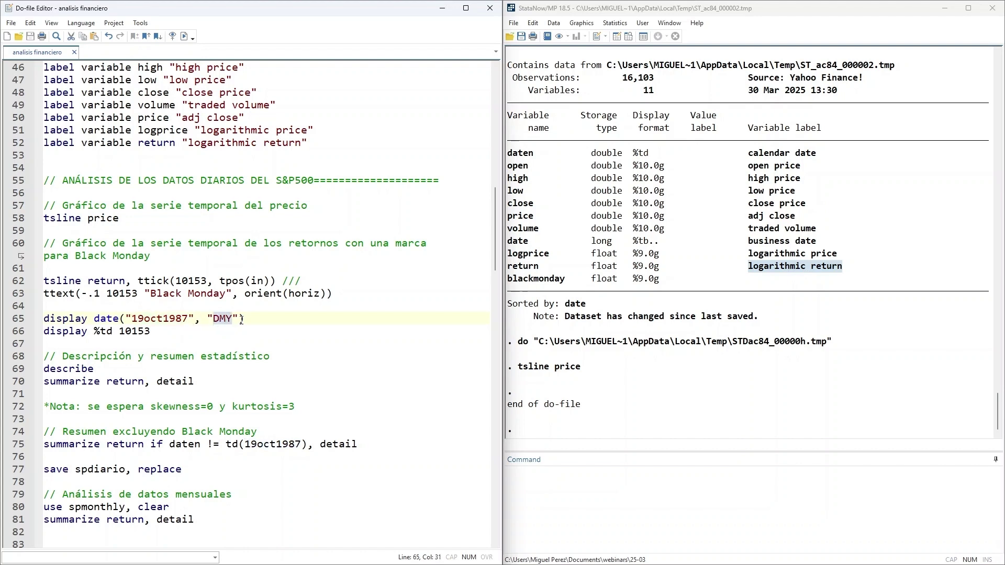
Step: Run the display date("19oct1987", "DMY") line and highlight the date and its numeric equivalent in the output
{"action": "left_click_drag", "start_coordinate": [245, 319], "coordinate": [44, 320]}
{"action": "left_click", "coordinate": [183, 35]}
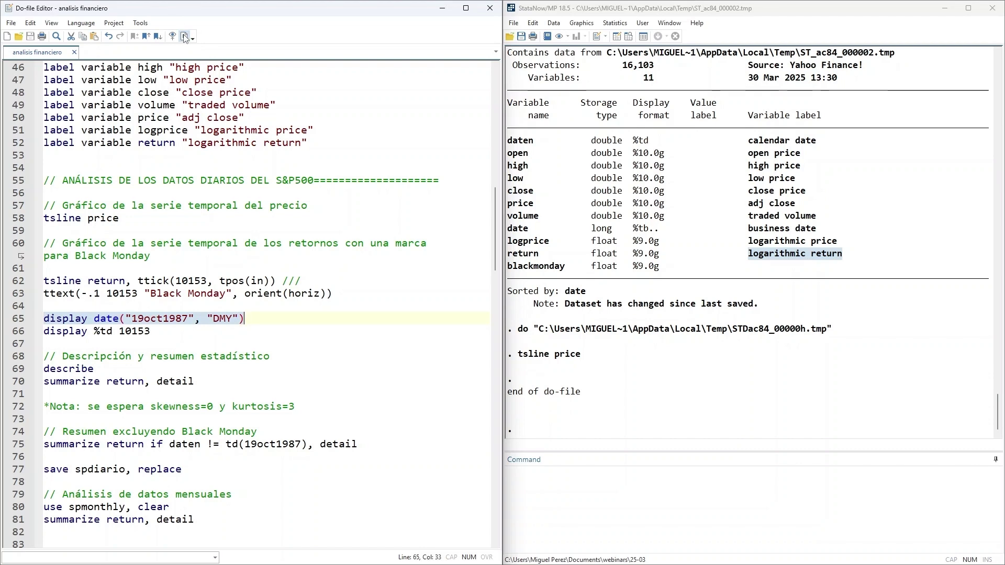
{"action": "left_click_drag", "start_coordinate": [597, 360], "coordinate": [638, 359]}
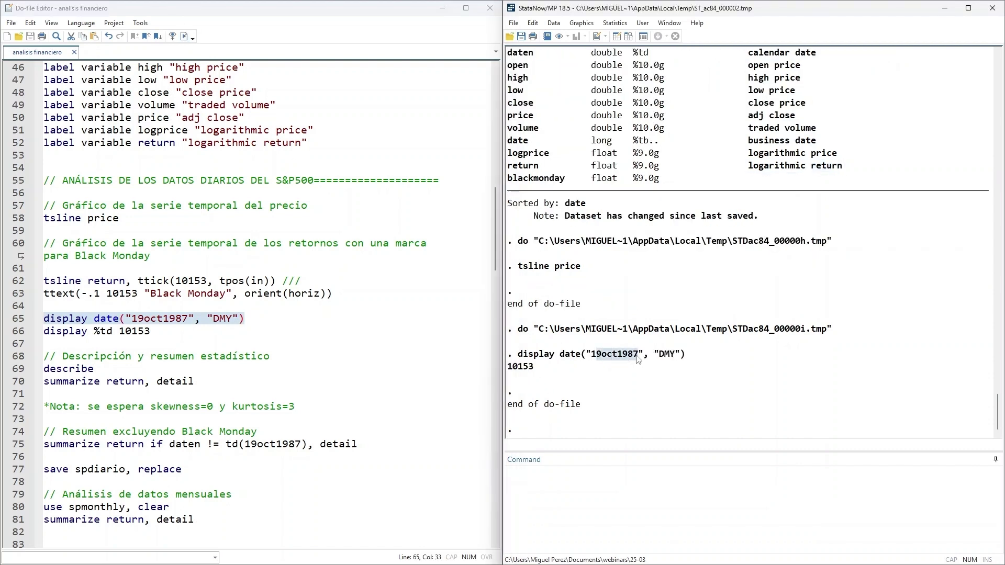
{"action": "left_click", "coordinate": [539, 369]}
{"action": "left_click_drag", "start_coordinate": [513, 370], "coordinate": [539, 372]}
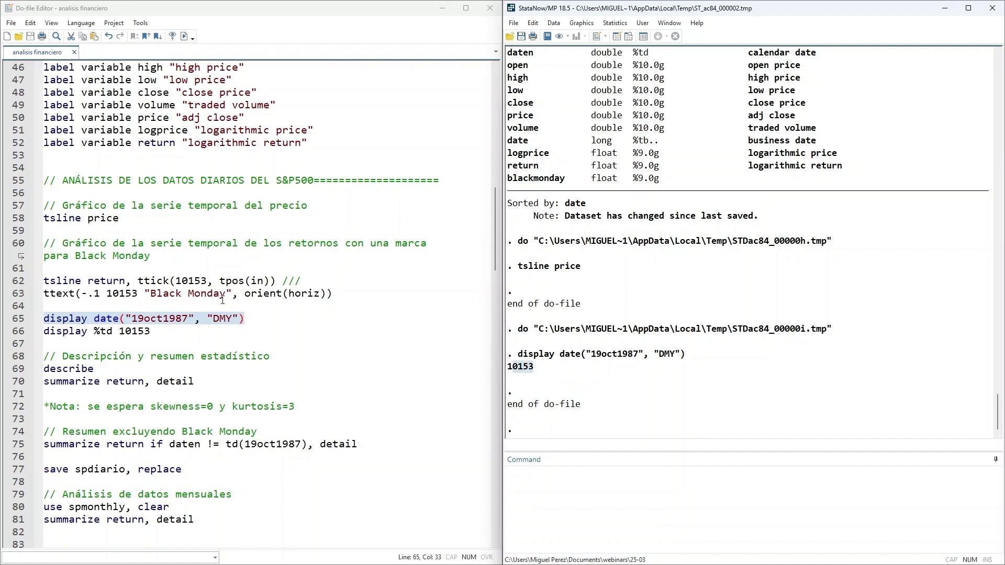
Step: Plot the return series by running the two-line tsline return command with ttick(10153, tpos(in)) and the "Black Monday" ttext option
{"action": "double_click", "coordinate": [180, 281]}
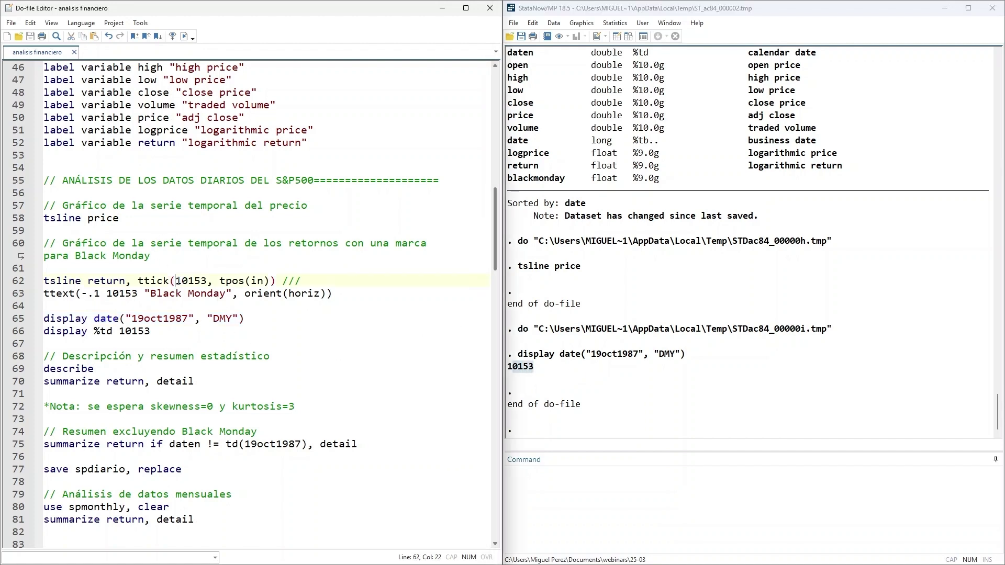
{"action": "double_click", "coordinate": [144, 282]}
{"action": "key", "text": "Right"}
{"action": "key", "text": "Right"}
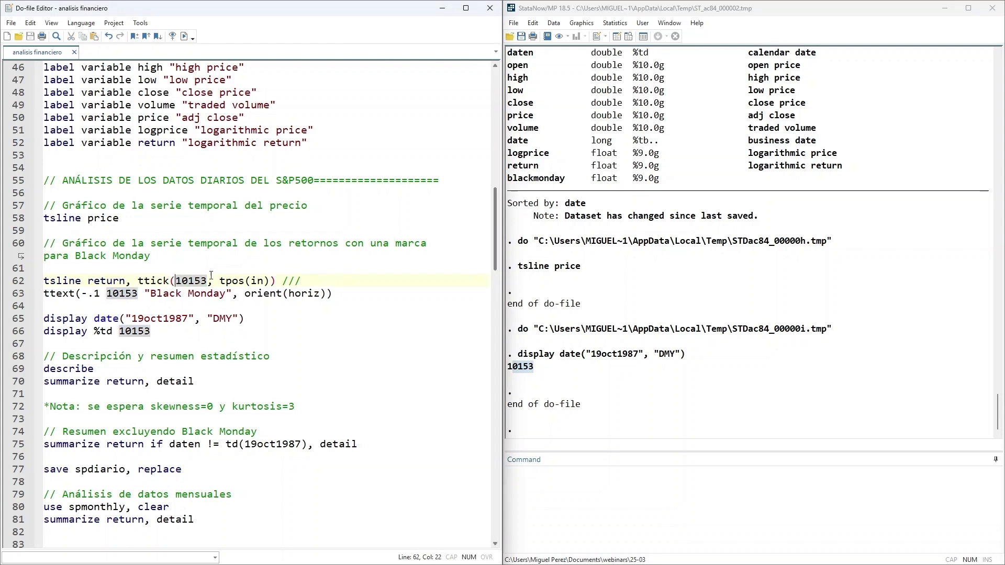
{"action": "left_click", "coordinate": [48, 296]}
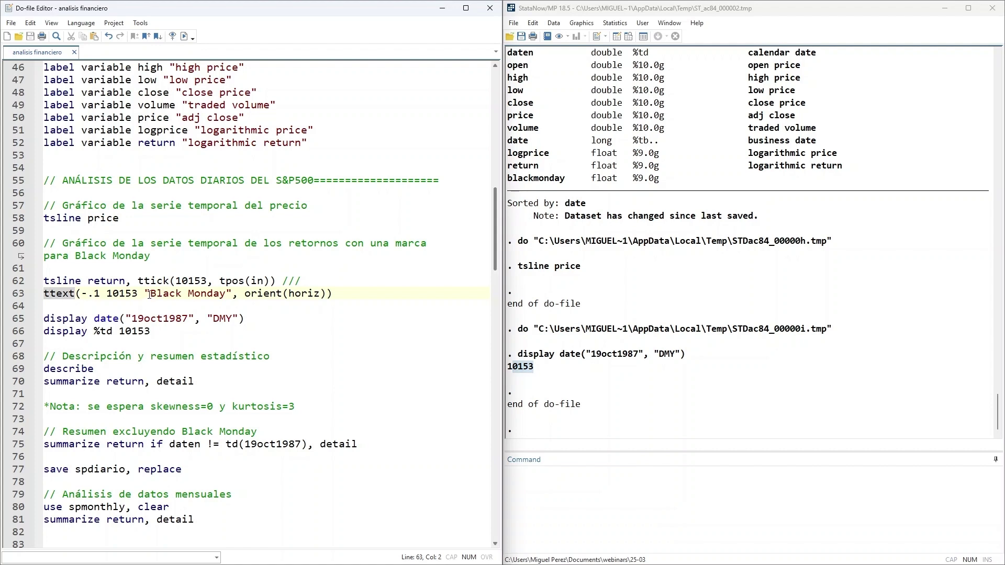
{"action": "left_click_drag", "start_coordinate": [149, 295], "coordinate": [235, 295]}
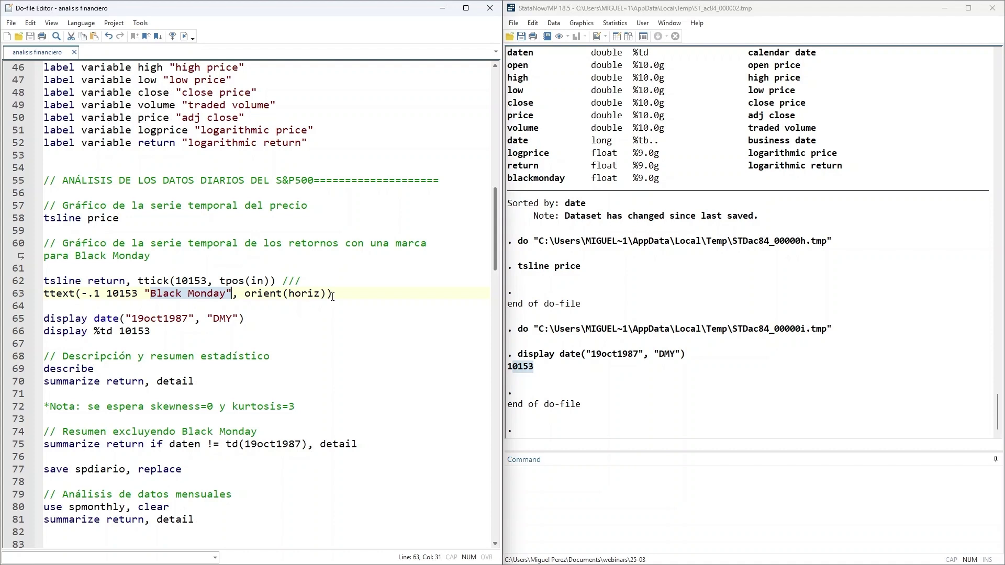
{"action": "left_click_drag", "start_coordinate": [332, 297], "coordinate": [39, 284]}
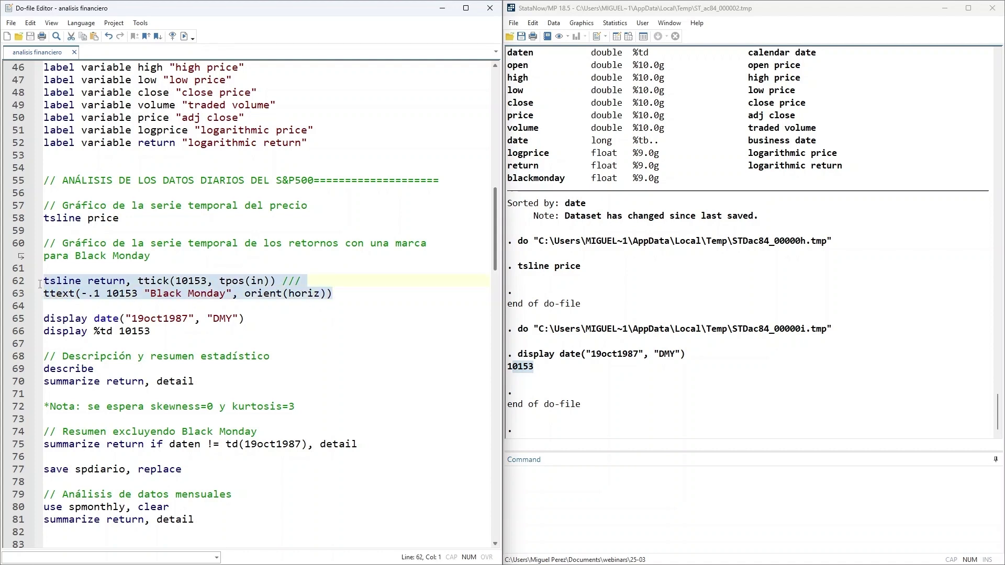
{"action": "left_click", "coordinate": [184, 35]}
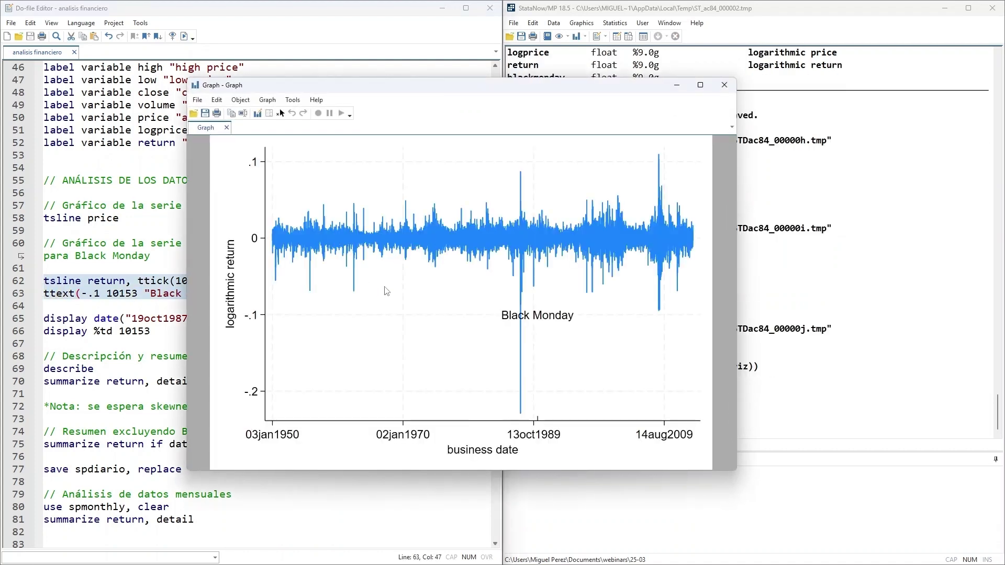
Step: Move the return graph aside, compare its Black Monday mark with the 19oct1987 date in the do-file, and close the graph
{"action": "left_click_drag", "start_coordinate": [436, 89], "coordinate": [606, 92]}
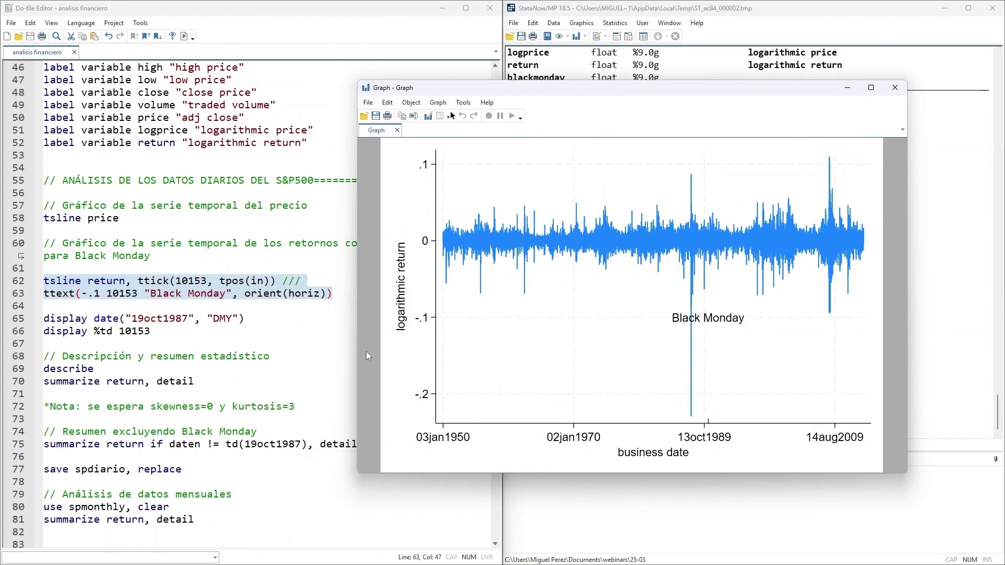
{"action": "left_click_drag", "start_coordinate": [133, 318], "coordinate": [186, 318]}
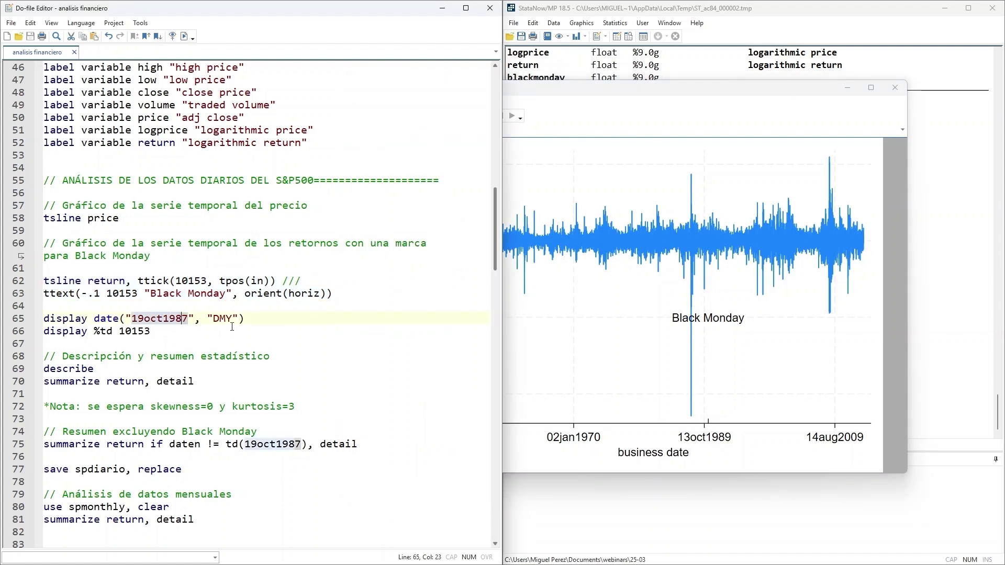
{"action": "left_click", "coordinate": [715, 264]}
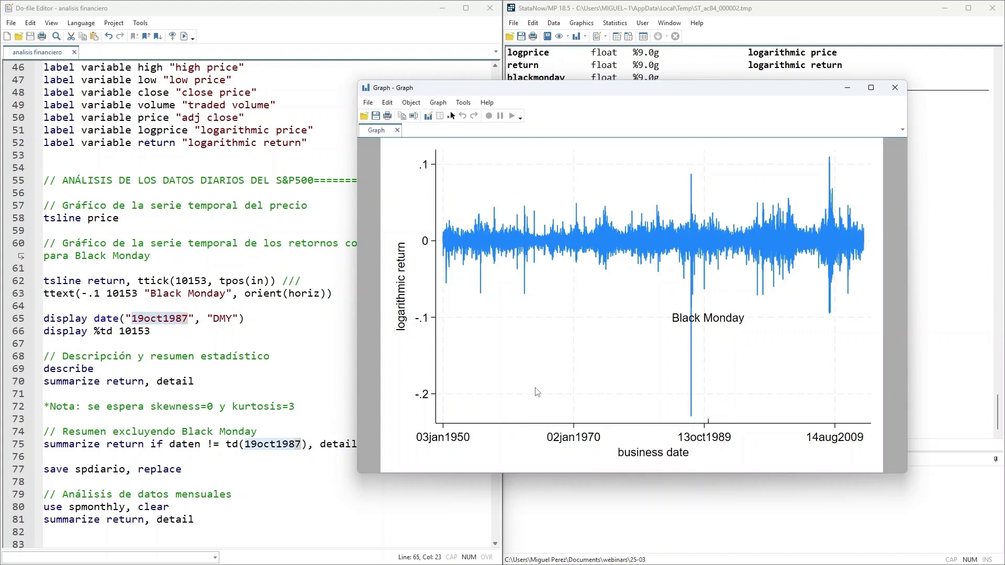
{"action": "left_click", "coordinate": [315, 367]}
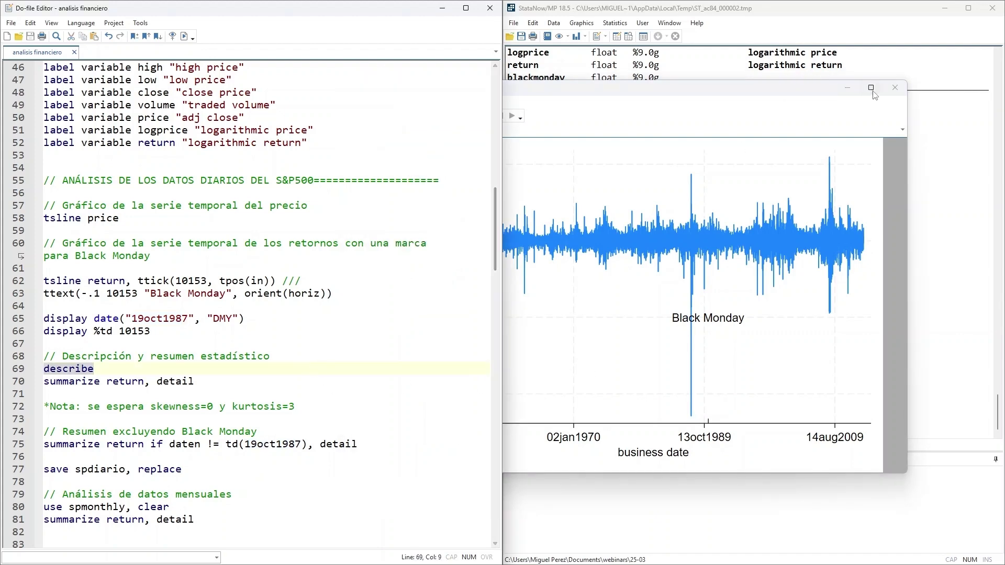
Step: Run the summarize return, detail line and highlight the detail option in the output
{"action": "scroll", "coordinate": [313, 326], "scroll_direction": "down", "scroll_amount": 2}
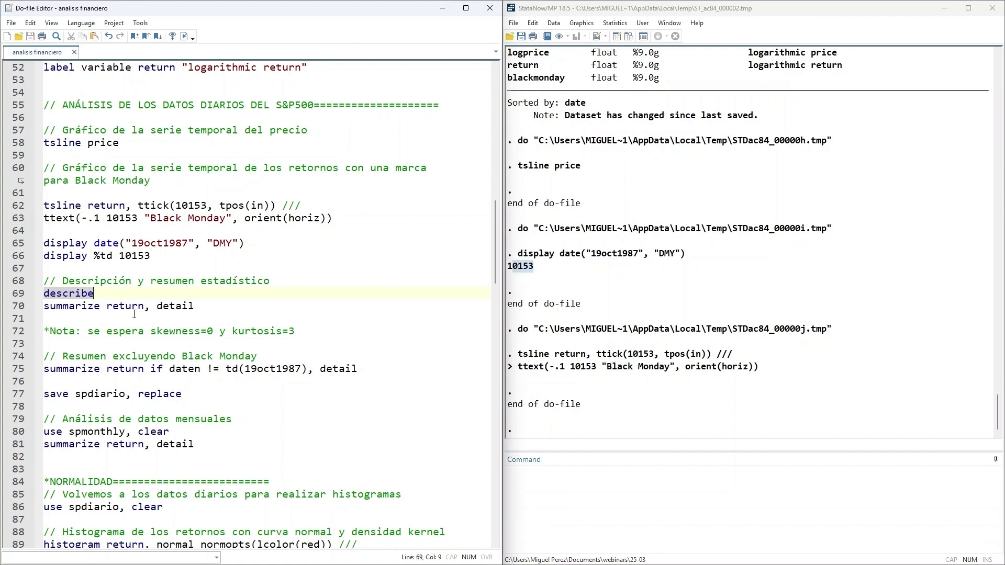
{"action": "mouse_move", "coordinate": [44, 306]}
{"action": "left_mouse_down"}
{"action": "mouse_move", "coordinate": [224, 307]}
{"action": "mouse_move", "coordinate": [44, 307]}
{"action": "left_mouse_up"}
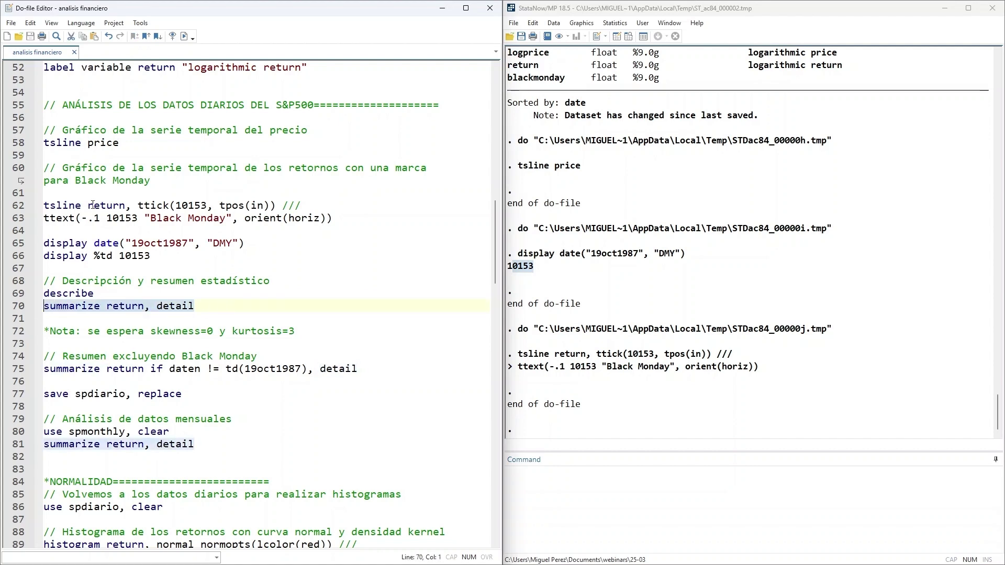
{"action": "left_click", "coordinate": [185, 36]}
{"action": "left_click_drag", "start_coordinate": [613, 180], "coordinate": [644, 179]}
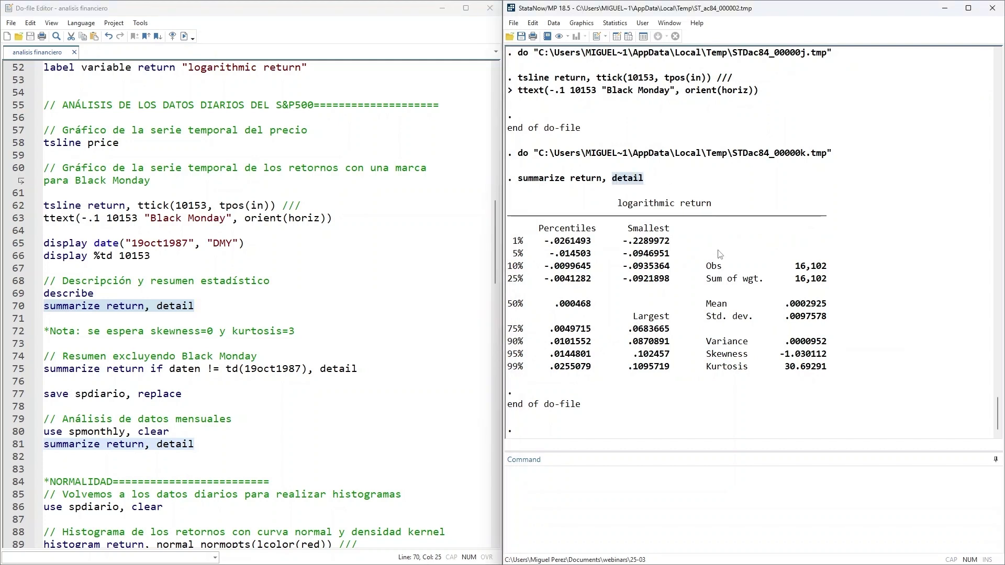
Step: Examine the detailed summary of return, highlighting the mean, variance, skewness and kurtosis entries and the skewness value
{"action": "left_click_drag", "start_coordinate": [704, 304], "coordinate": [746, 306]}
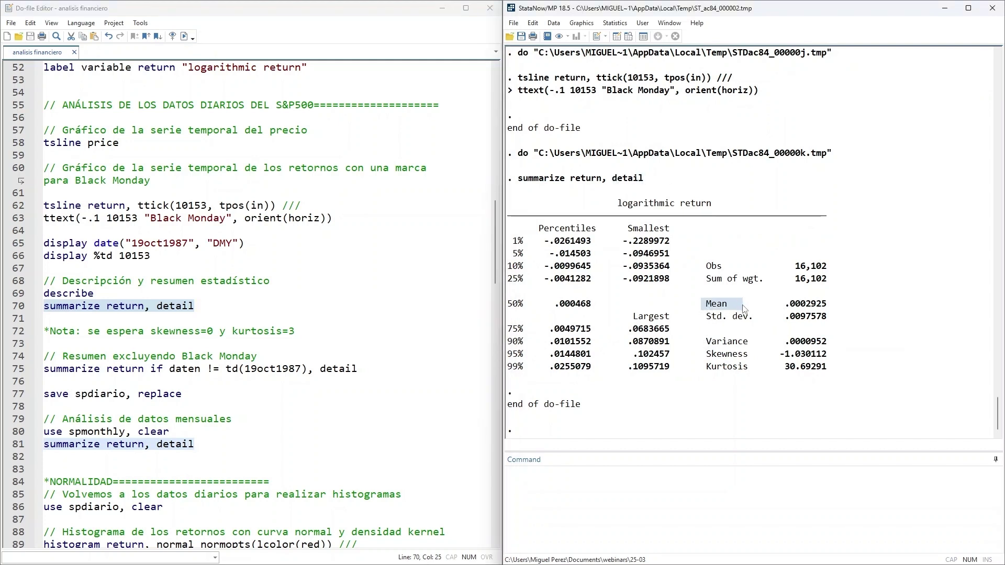
{"action": "left_click_drag", "start_coordinate": [702, 342], "coordinate": [776, 344]}
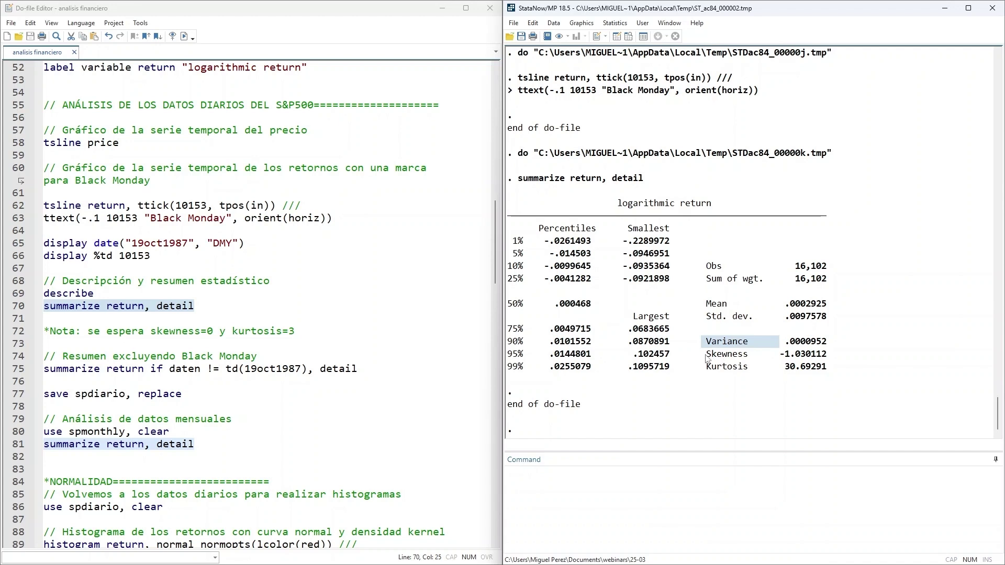
{"action": "left_click_drag", "start_coordinate": [706, 355], "coordinate": [759, 369]}
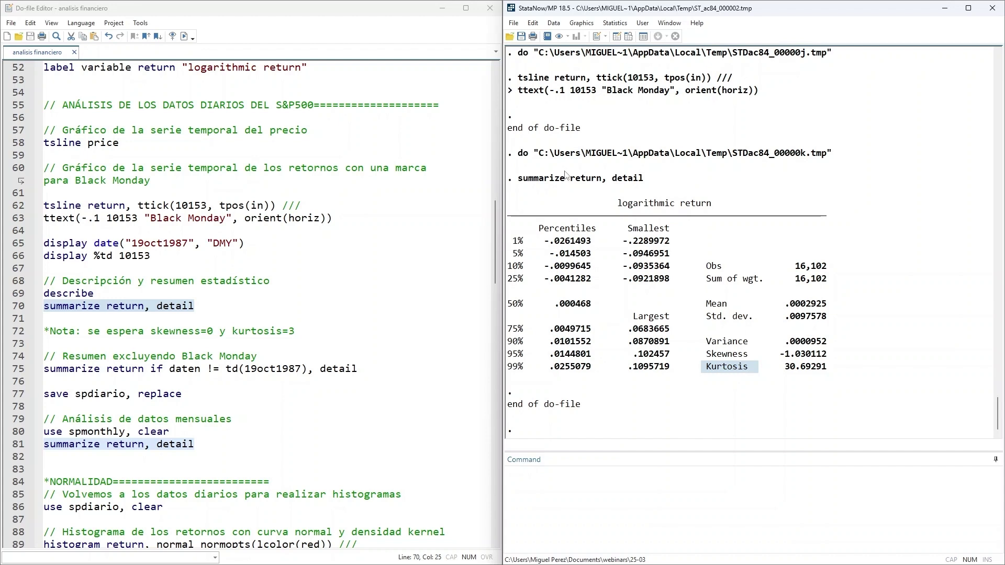
{"action": "left_click_drag", "start_coordinate": [565, 179], "coordinate": [602, 180]}
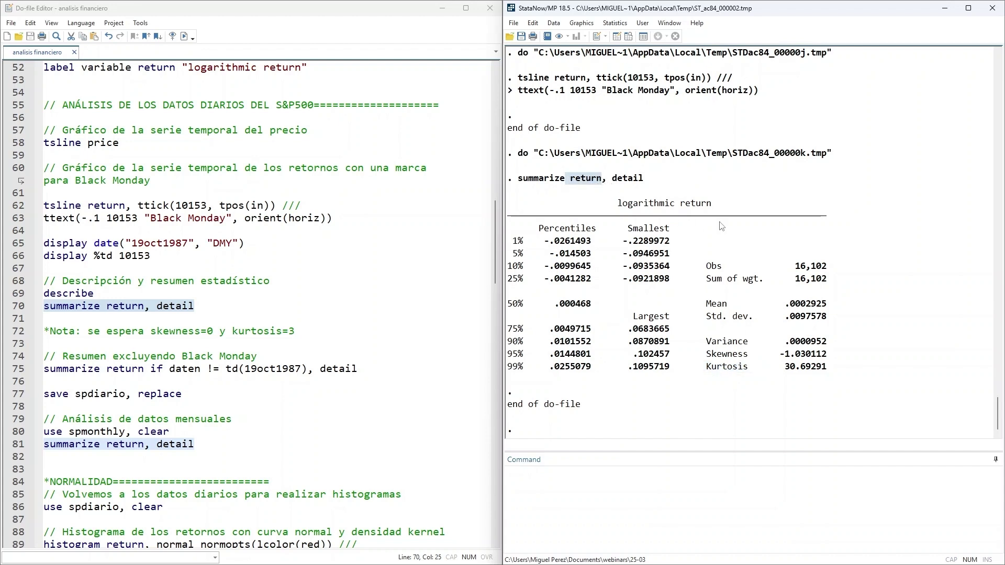
{"action": "left_click_drag", "start_coordinate": [703, 303], "coordinate": [730, 307]}
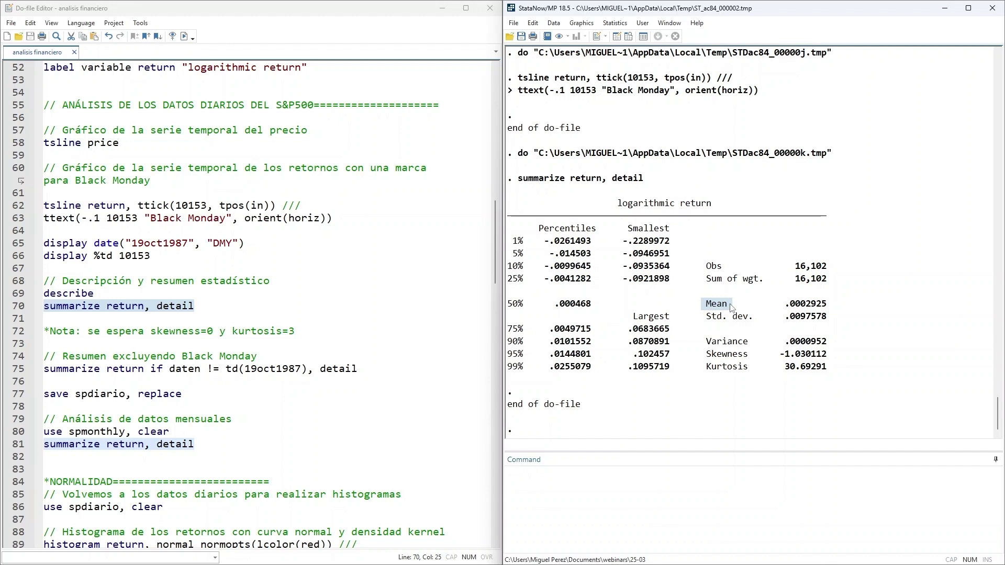
{"action": "left_click_drag", "start_coordinate": [703, 341], "coordinate": [739, 345]}
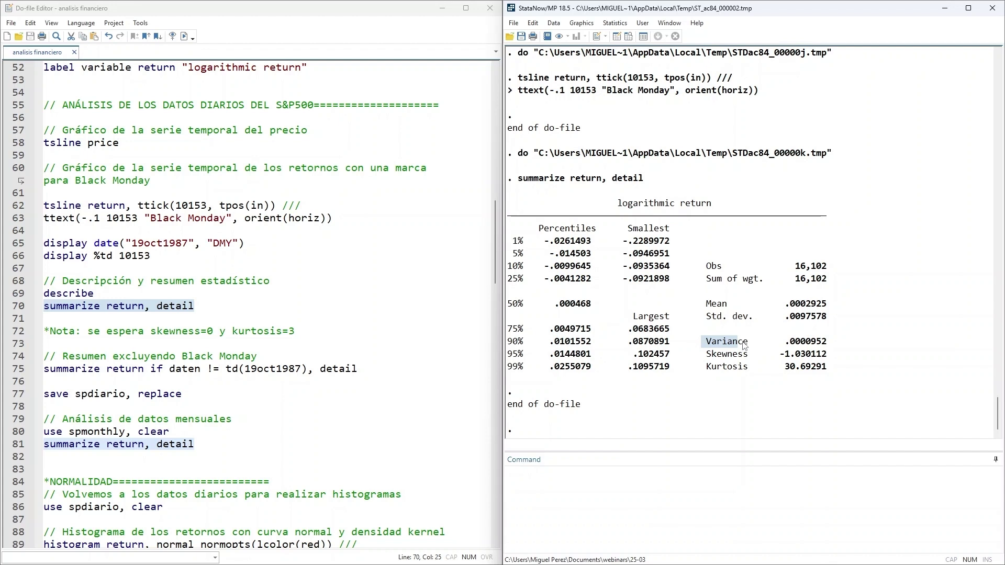
{"action": "left_click_drag", "start_coordinate": [702, 354], "coordinate": [749, 356]}
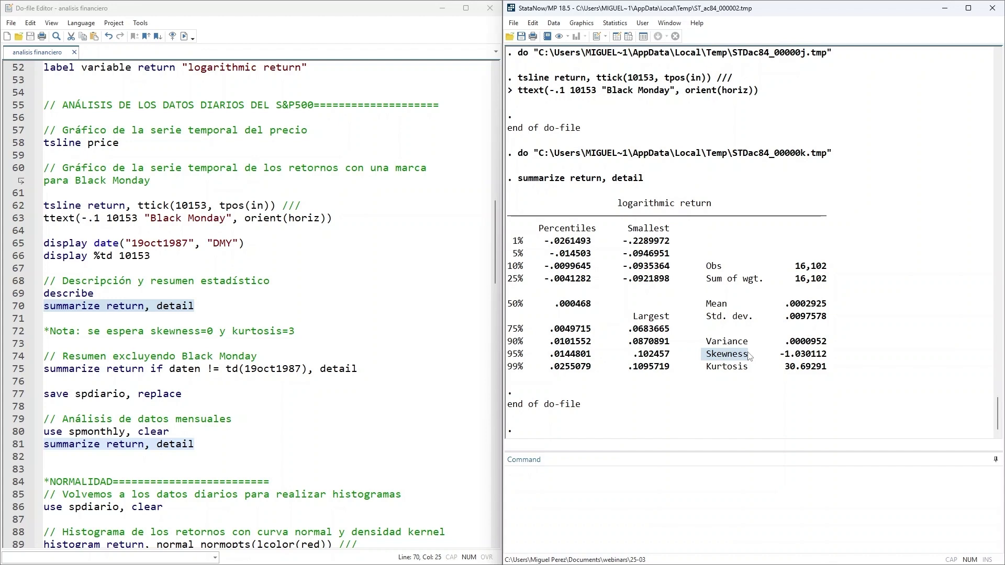
{"action": "left_click_drag", "start_coordinate": [773, 356], "coordinate": [832, 357]}
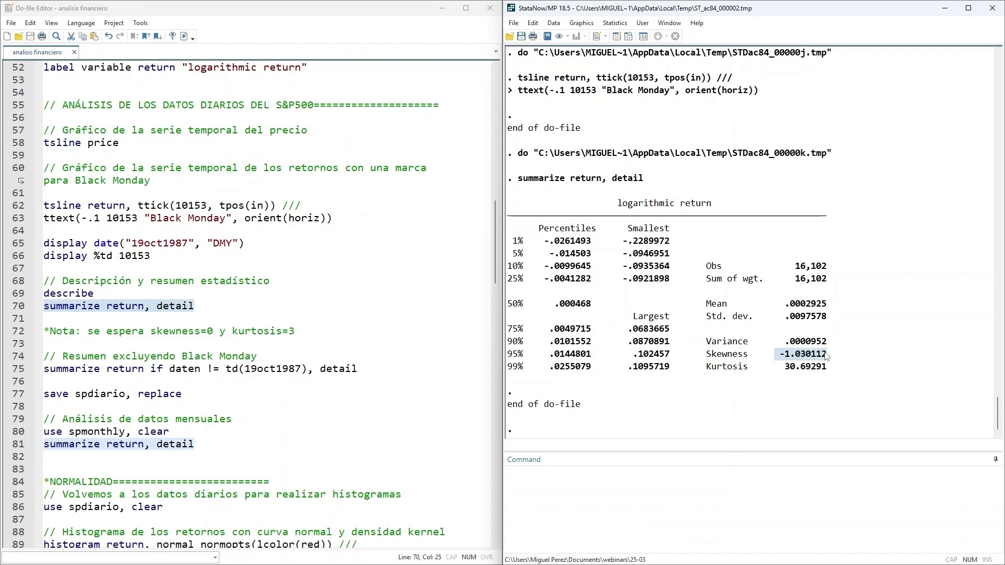
Step: Highlight the daily kurtosis value, and save the daily dataset by running the save spdiario, replace line
{"action": "left_click_drag", "start_coordinate": [780, 367], "coordinate": [836, 369]}
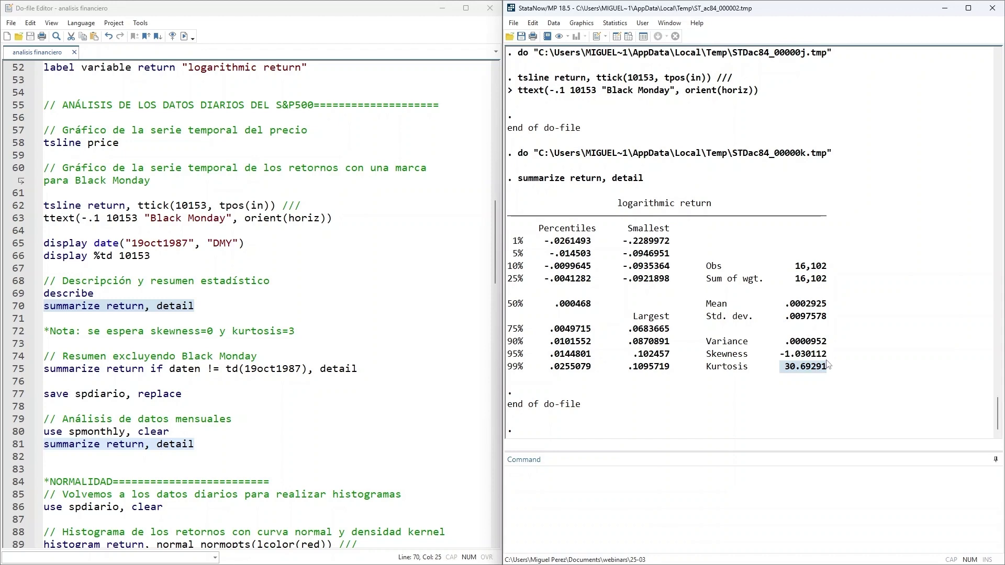
{"action": "scroll", "coordinate": [146, 343], "scroll_direction": "down", "scroll_amount": 2}
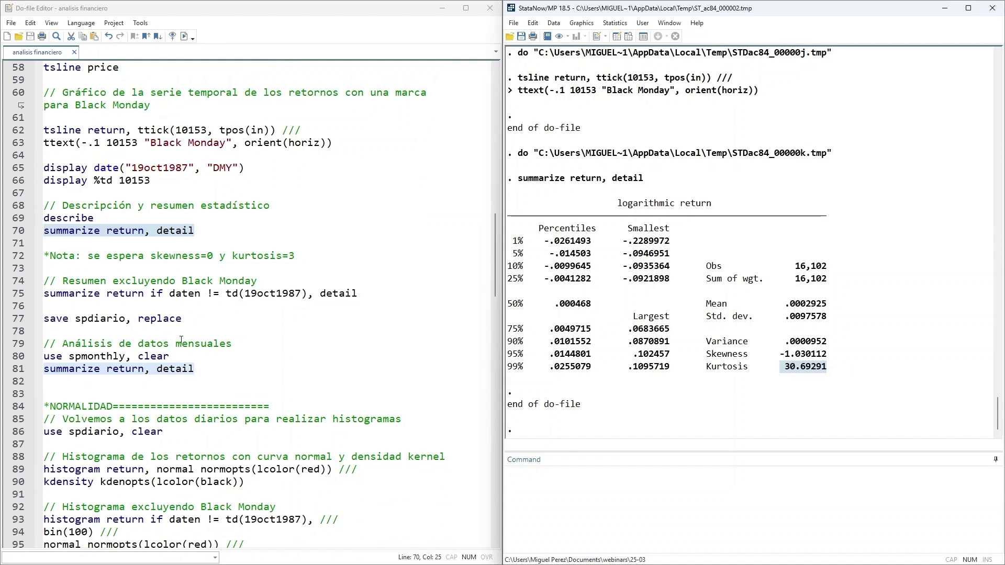
{"action": "left_click", "coordinate": [239, 328]}
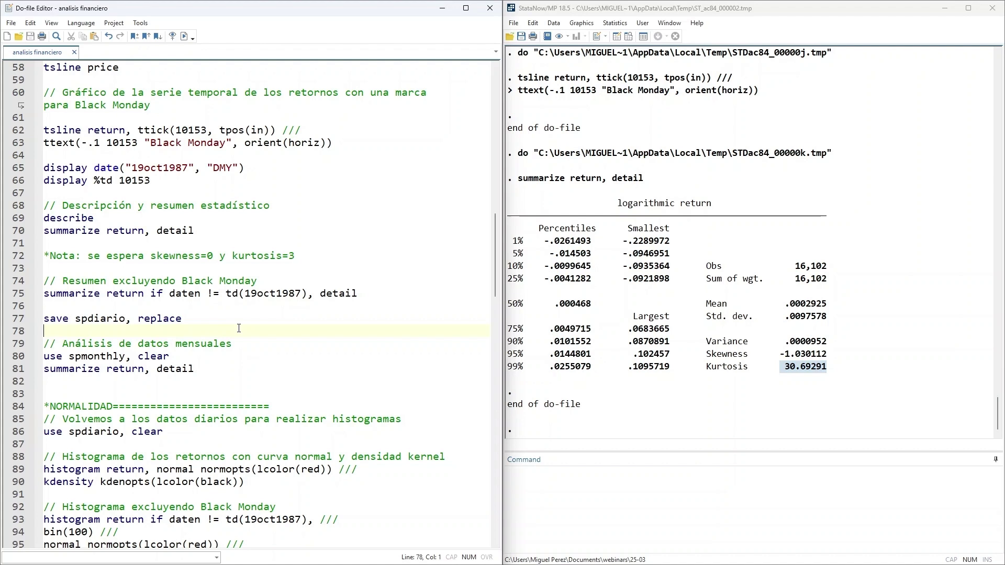
{"action": "left_click_drag", "start_coordinate": [211, 320], "coordinate": [42, 319]}
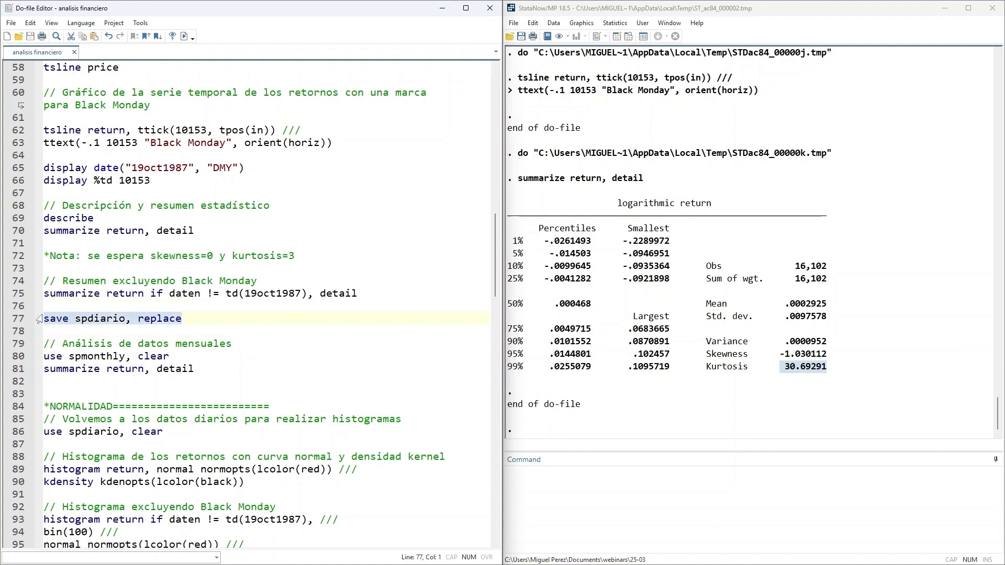
{"action": "left_click", "coordinate": [179, 36]}
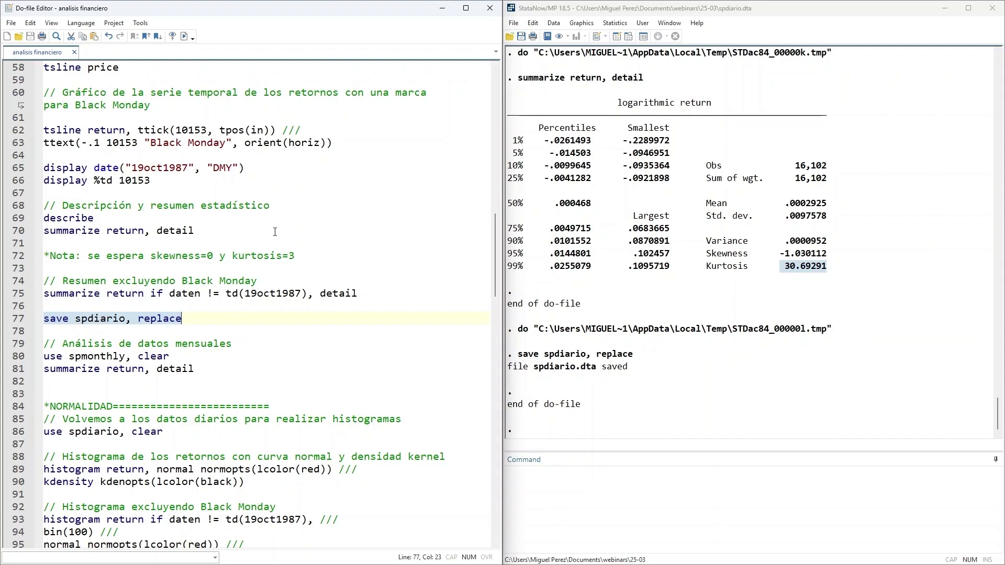
Step: Load the monthly dataset by running the use spmonthly, clear line of the do-file
{"action": "scroll", "coordinate": [163, 308], "scroll_direction": "down", "scroll_amount": 2}
{"action": "left_click_drag", "start_coordinate": [171, 280], "coordinate": [37, 280]}
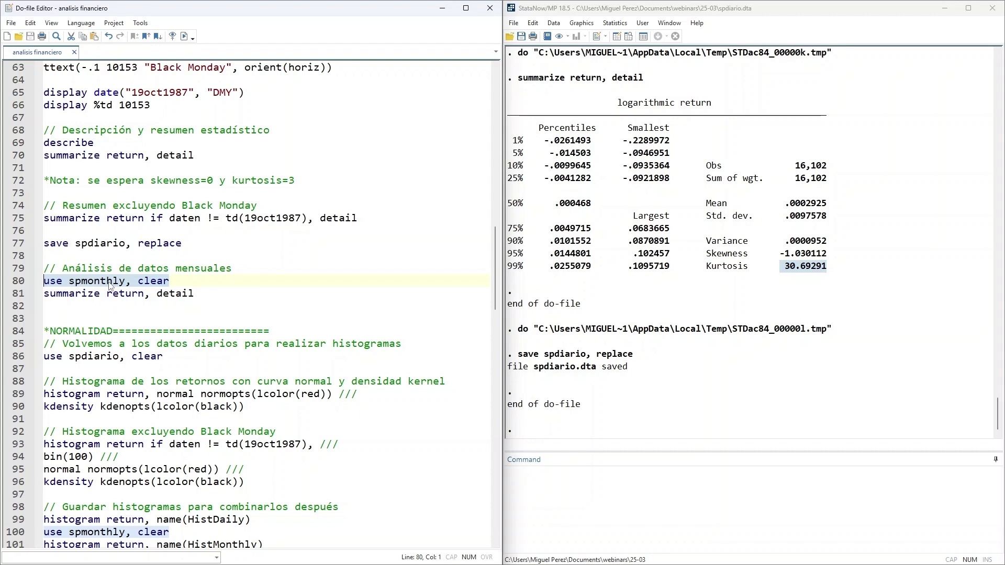
{"action": "left_click", "coordinate": [125, 243]}
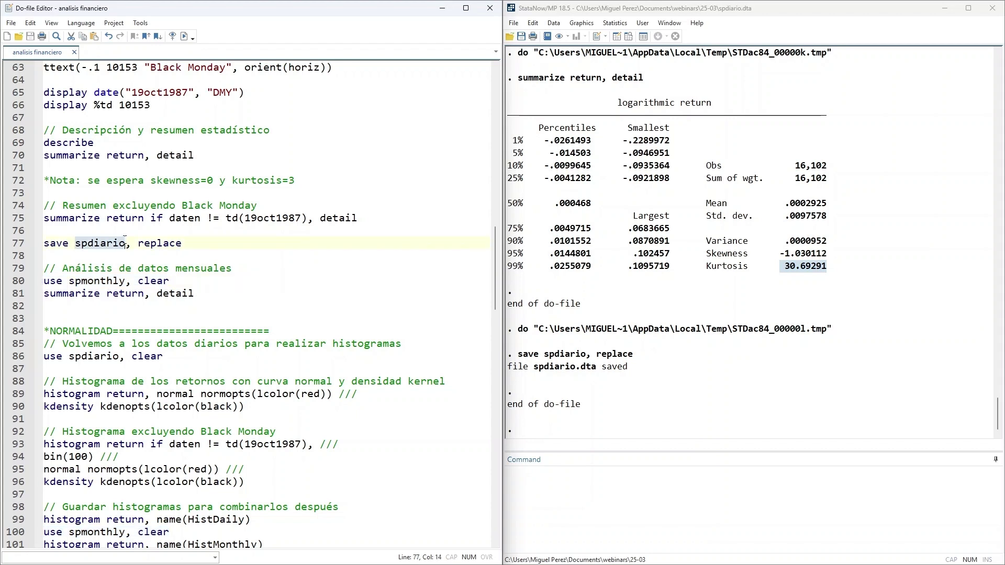
{"action": "left_click_drag", "start_coordinate": [44, 281], "coordinate": [169, 281]}
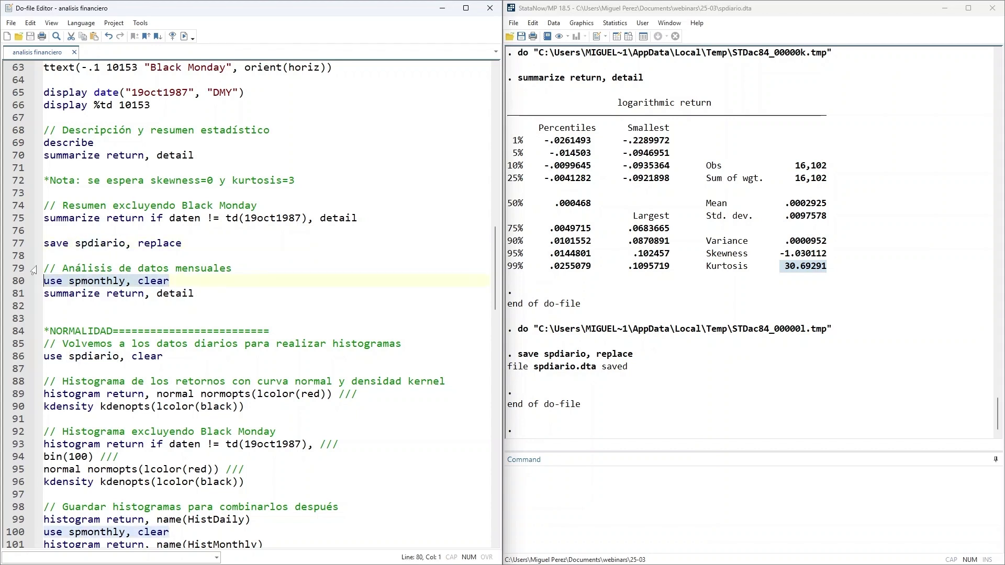
{"action": "left_click", "coordinate": [184, 36]}
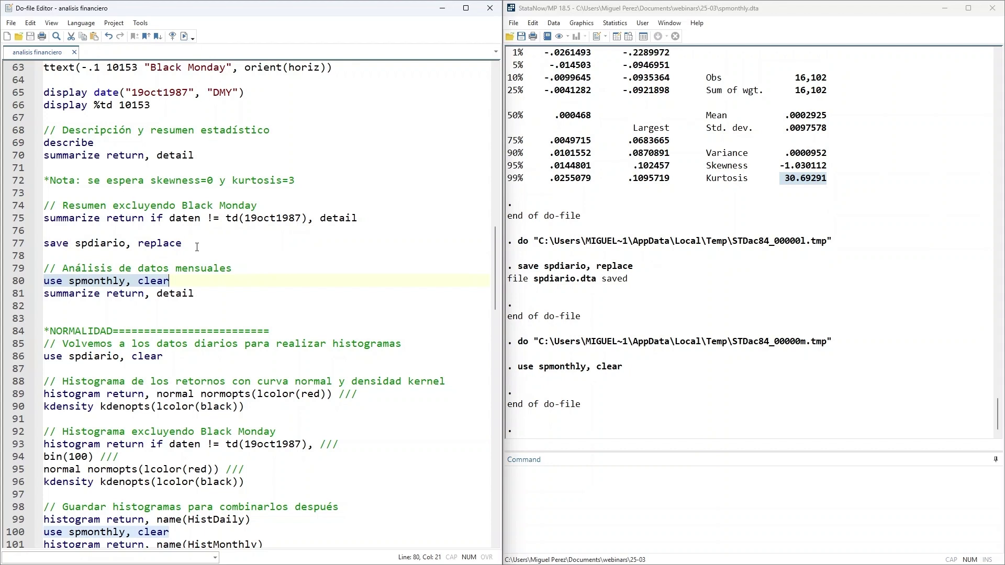
Step: Run summarize return, detail on the monthly data and highlight the kurtosis value in the output
{"action": "left_click_drag", "start_coordinate": [198, 293], "coordinate": [32, 298]}
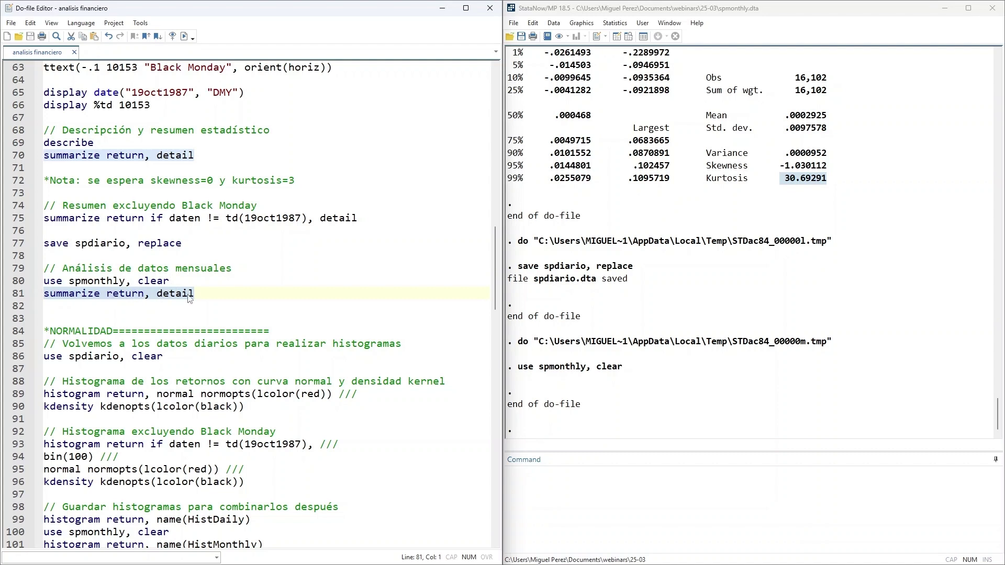
{"action": "left_click", "coordinate": [184, 36]}
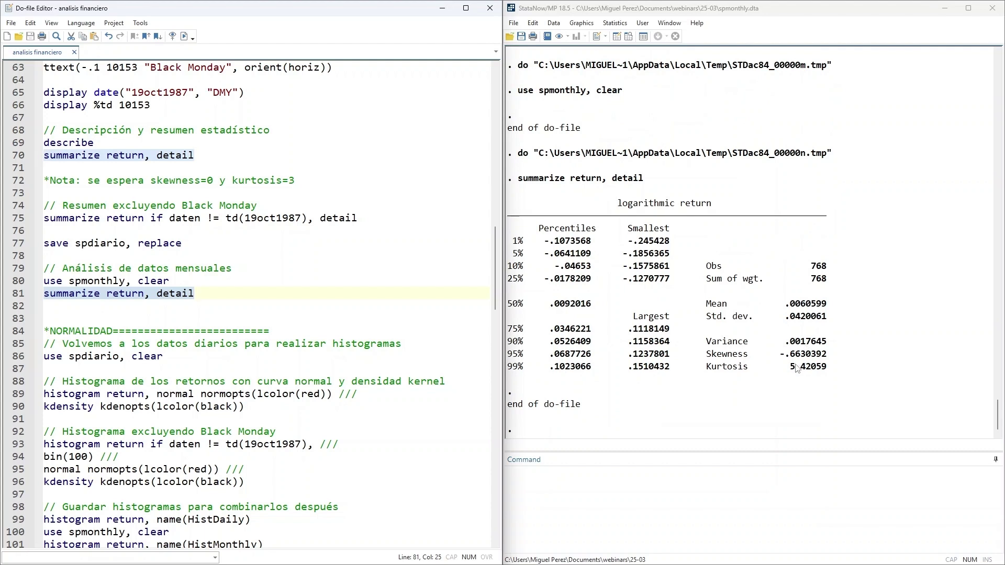
{"action": "left_click_drag", "start_coordinate": [786, 366], "coordinate": [833, 373]}
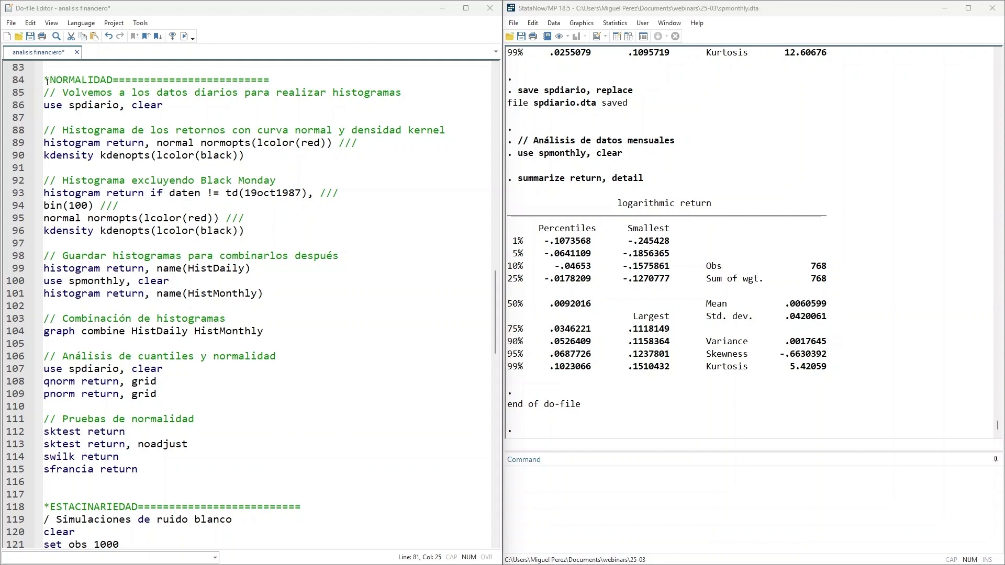
Step: Go to the NORMALIDAD section and reload the daily dataset by running its use spdiario, clear line
{"action": "left_click_drag", "start_coordinate": [48, 81], "coordinate": [199, 81]}
{"action": "left_click", "coordinate": [196, 112]}
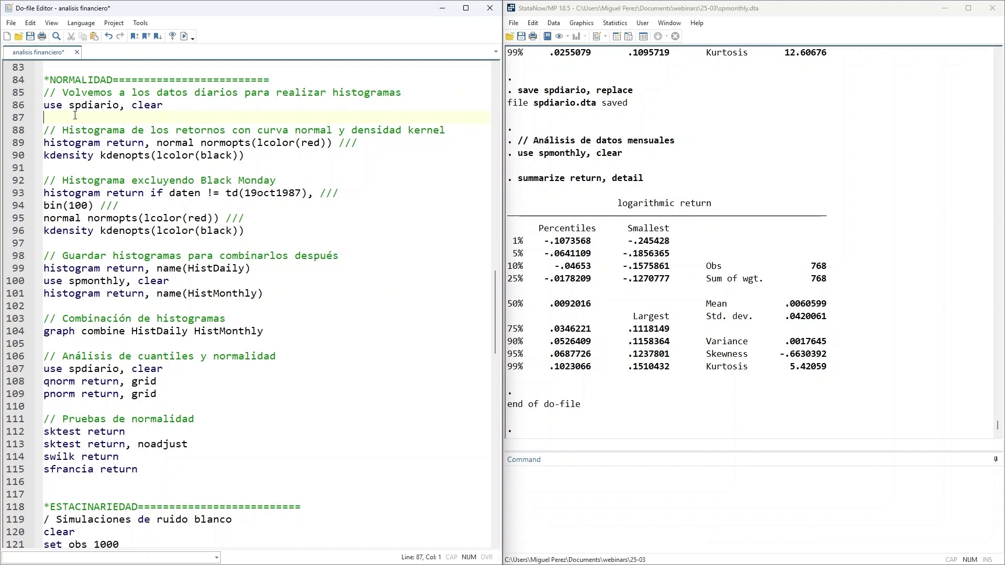
{"action": "double_click", "coordinate": [59, 105]}
{"action": "double_click", "coordinate": [114, 104]}
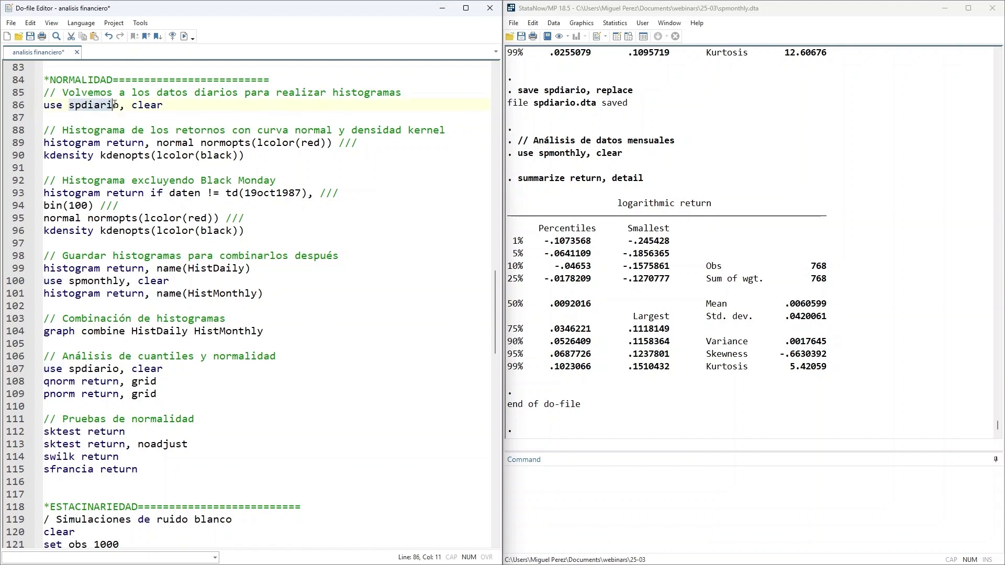
{"action": "triple_click", "coordinate": [114, 104]}
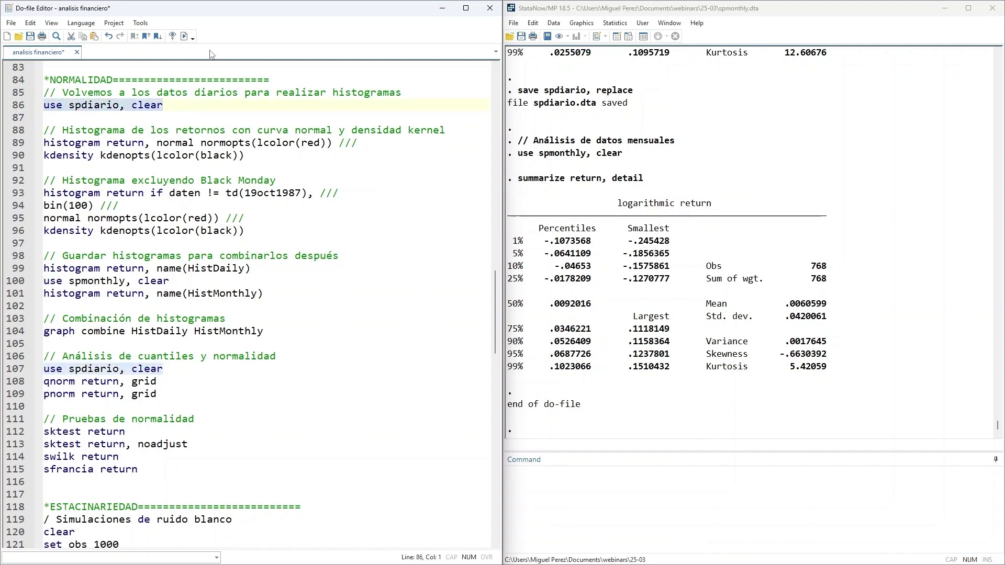
{"action": "left_click", "coordinate": [183, 36]}
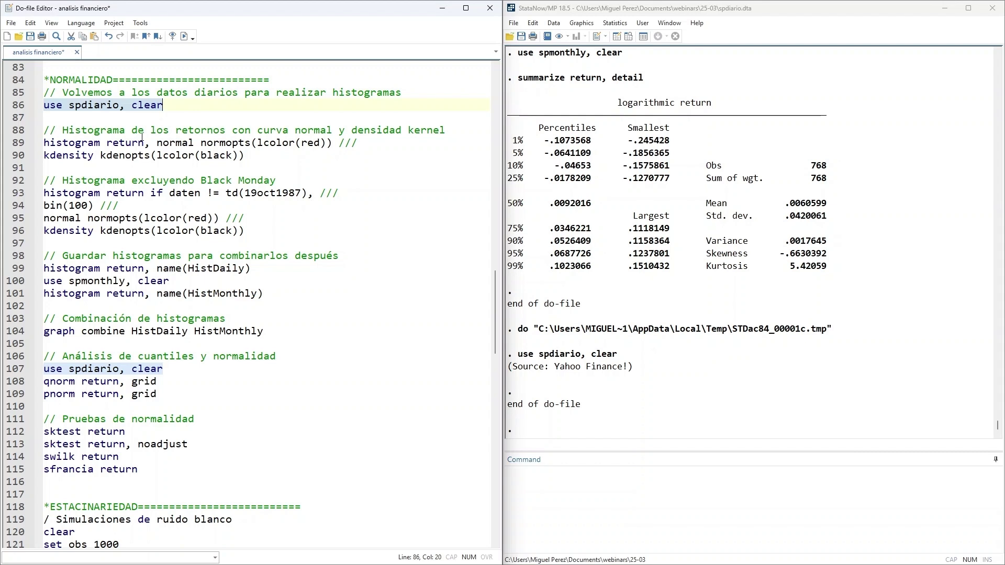
Step: Plot the return histogram with a red normal curve and black kernel density, examine it, and close the graph
{"action": "left_click", "coordinate": [107, 143]}
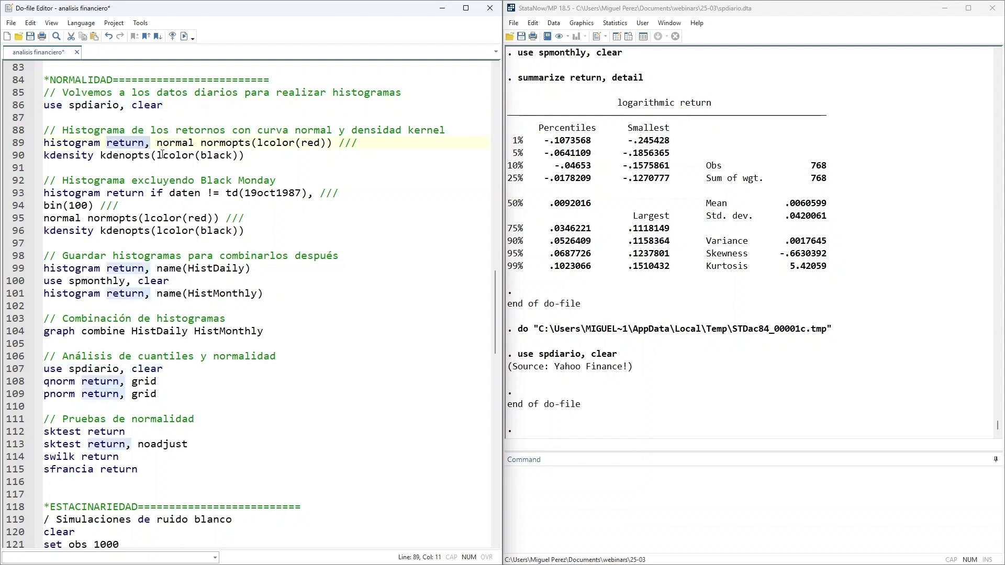
{"action": "left_click", "coordinate": [249, 170]}
{"action": "left_click_drag", "start_coordinate": [265, 156], "coordinate": [44, 143]}
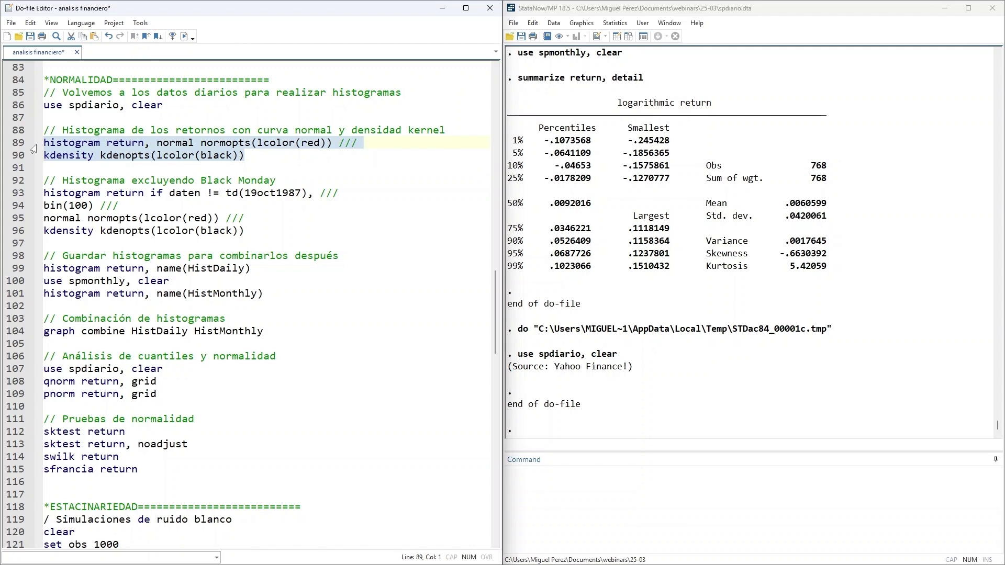
{"action": "left_click", "coordinate": [184, 37]}
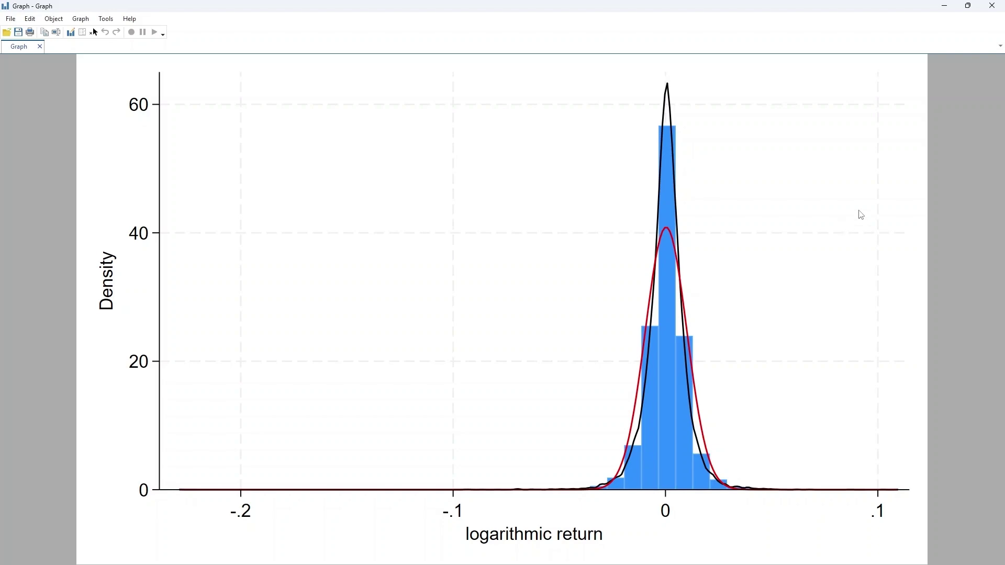
{"action": "left_click", "coordinate": [994, 6]}
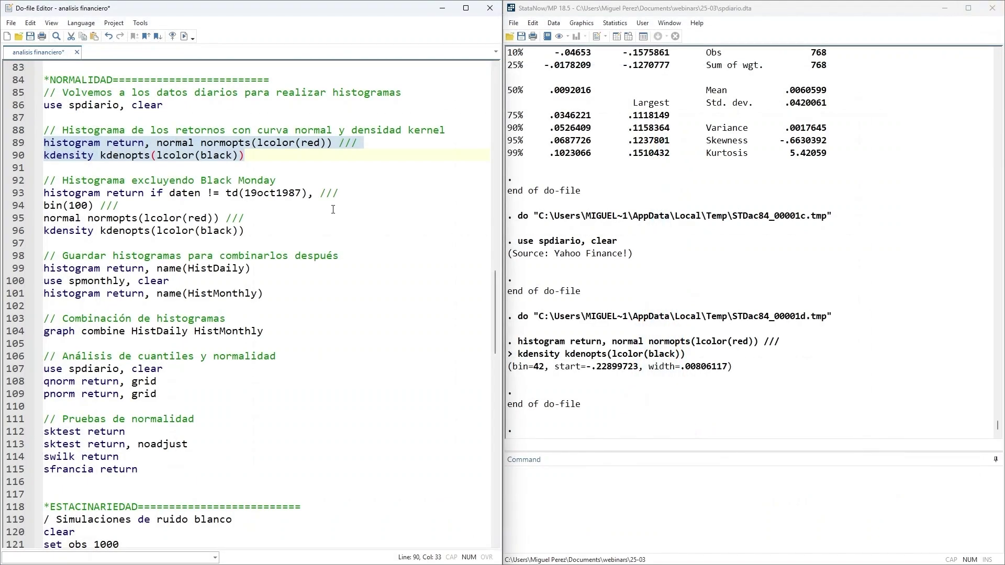
Step: Run the two-line histogram return command with normal and kdensity options, restore the graph window to a smaller size, and place it beside the do-file
{"action": "left_click", "coordinate": [257, 160]}
{"action": "left_click_drag", "start_coordinate": [257, 160], "coordinate": [44, 142]}
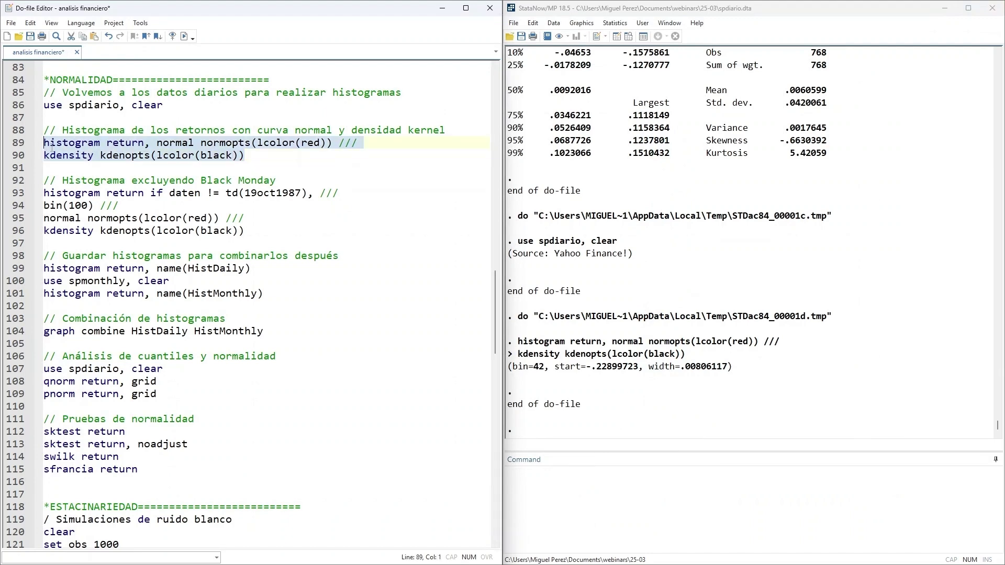
{"action": "left_click", "coordinate": [184, 36]}
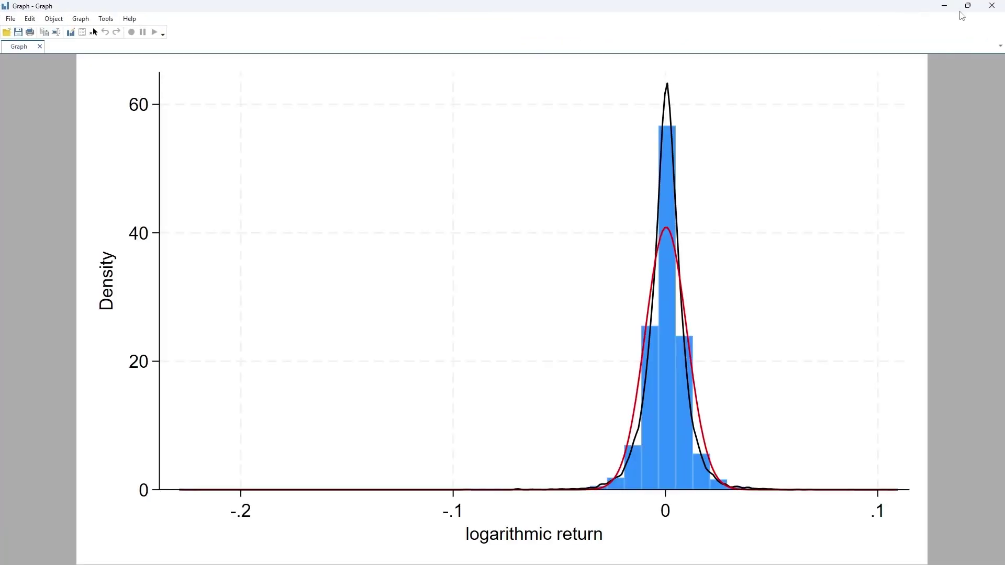
{"action": "left_click", "coordinate": [965, 8]}
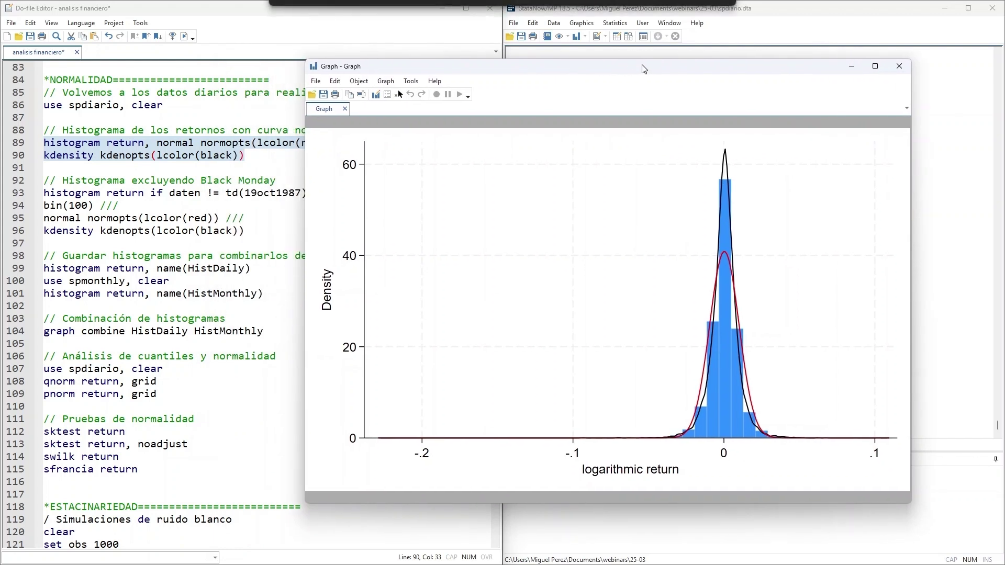
{"action": "left_click", "coordinate": [271, 165]}
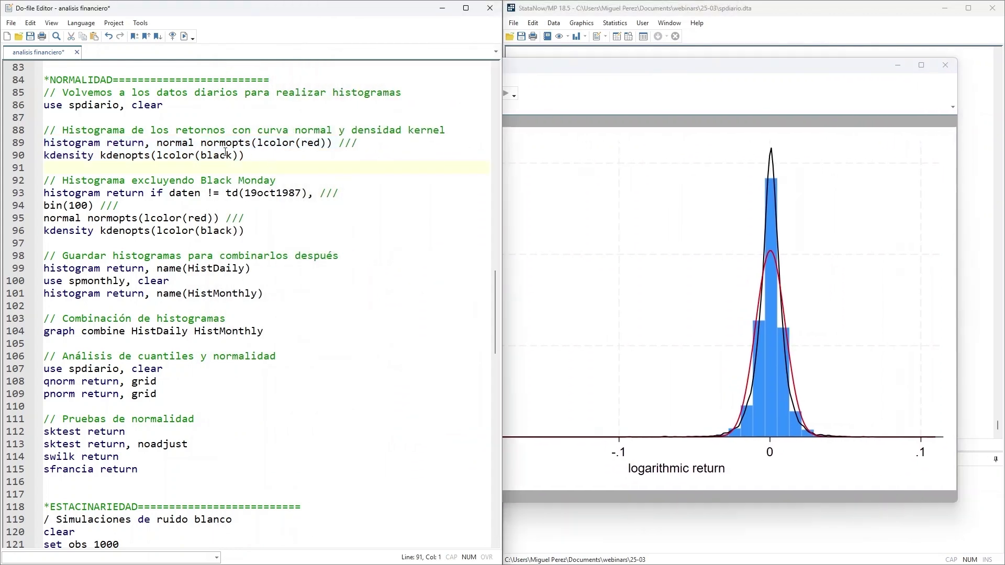
Step: Examine the histogram command's first line against the graph, highlighting return, normal, normopts and the red line colour
{"action": "key", "text": "Up"}
{"action": "key", "text": "Up"}
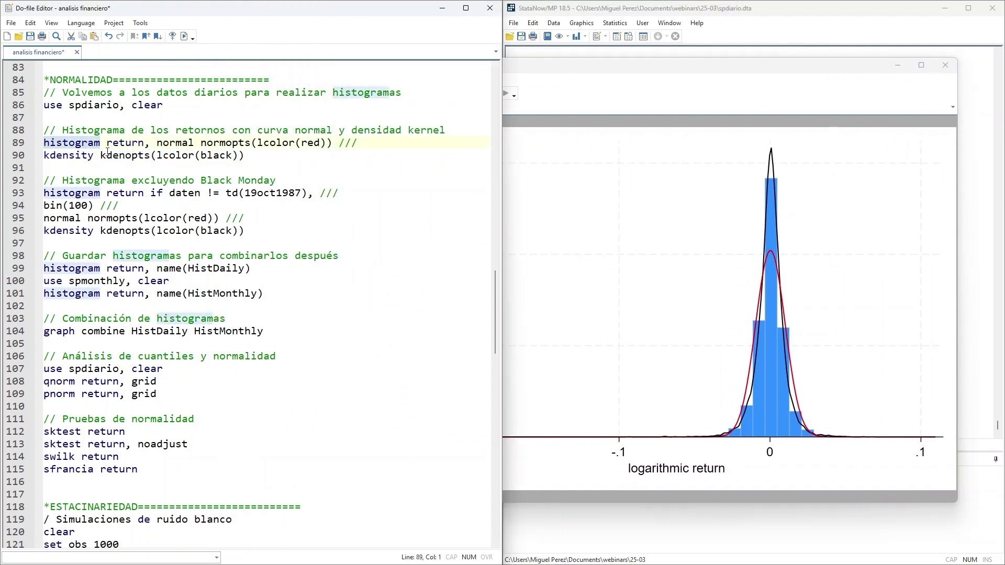
{"action": "double_click", "coordinate": [123, 143]}
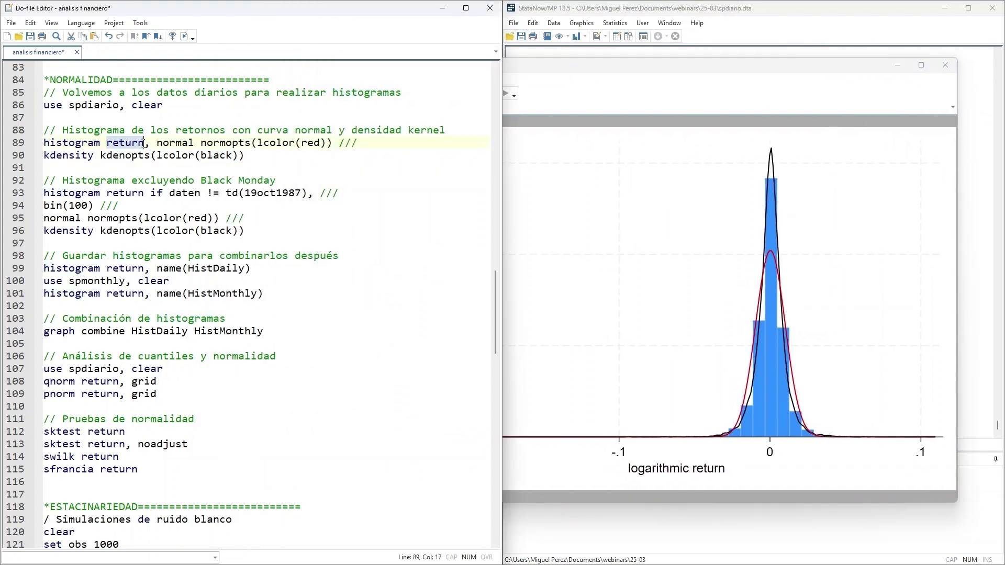
{"action": "left_click", "coordinate": [147, 143]}
{"action": "type", "text": ","}
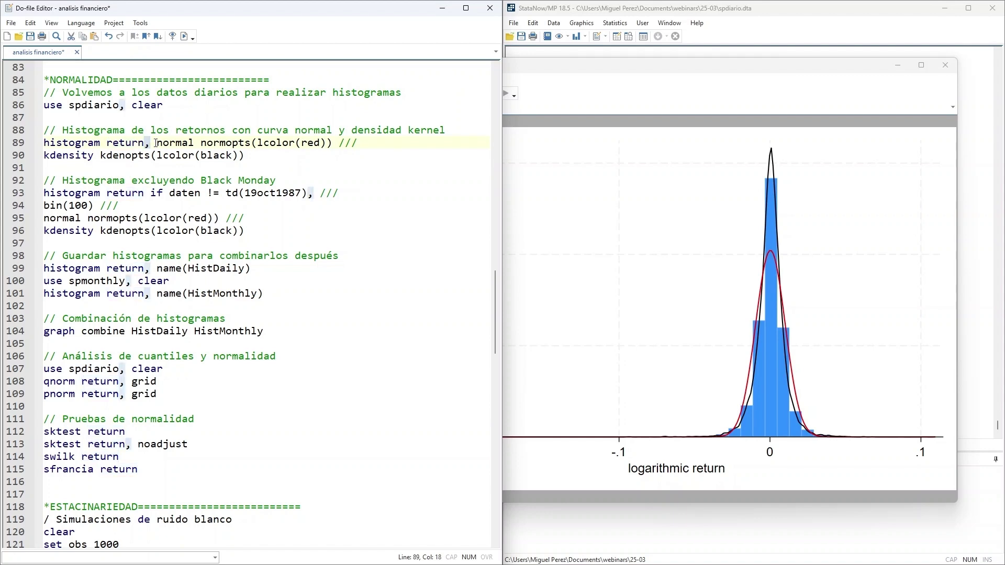
{"action": "left_click_drag", "start_coordinate": [157, 142], "coordinate": [368, 146]}
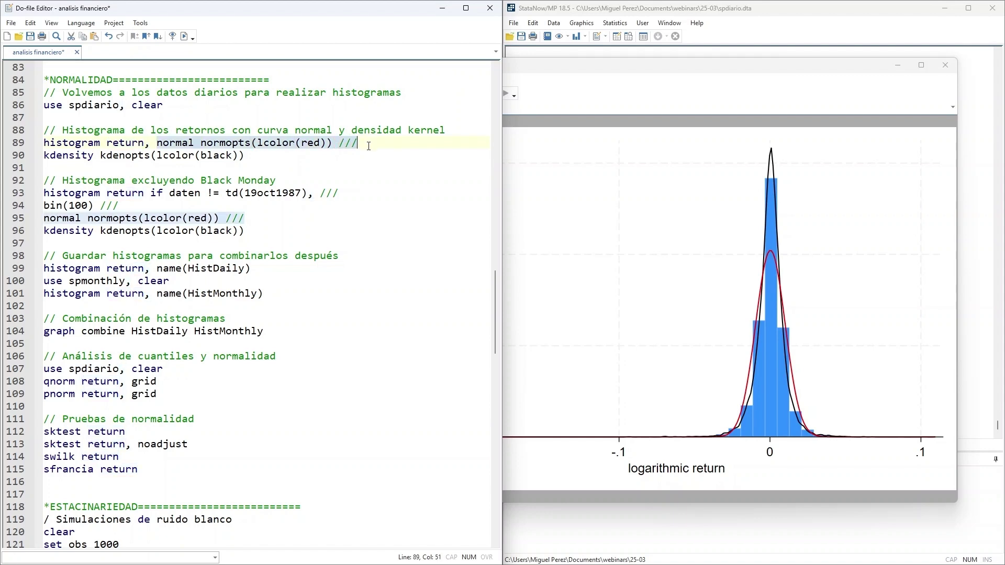
{"action": "left_click", "coordinate": [163, 143]}
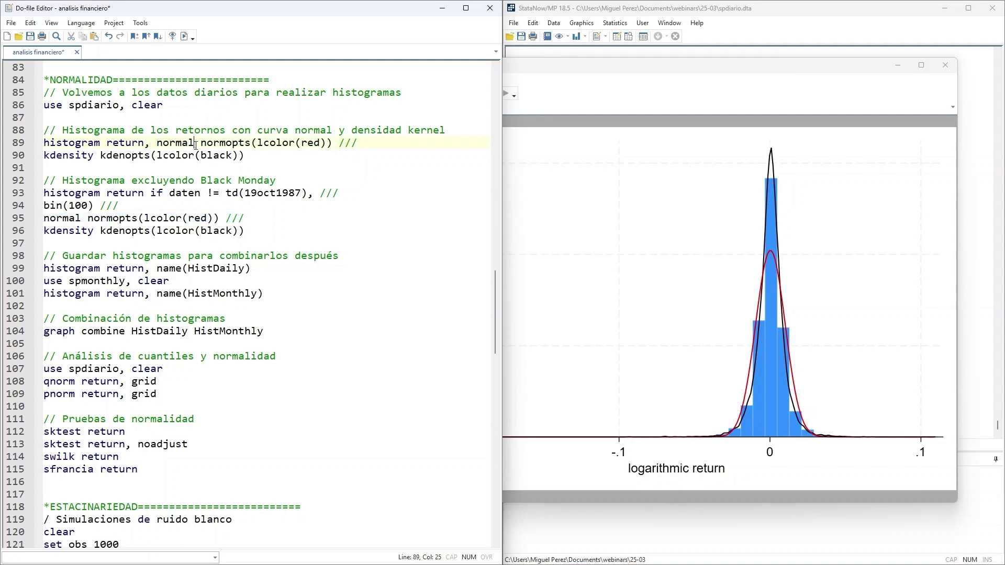
{"action": "key", "text": "Left"}
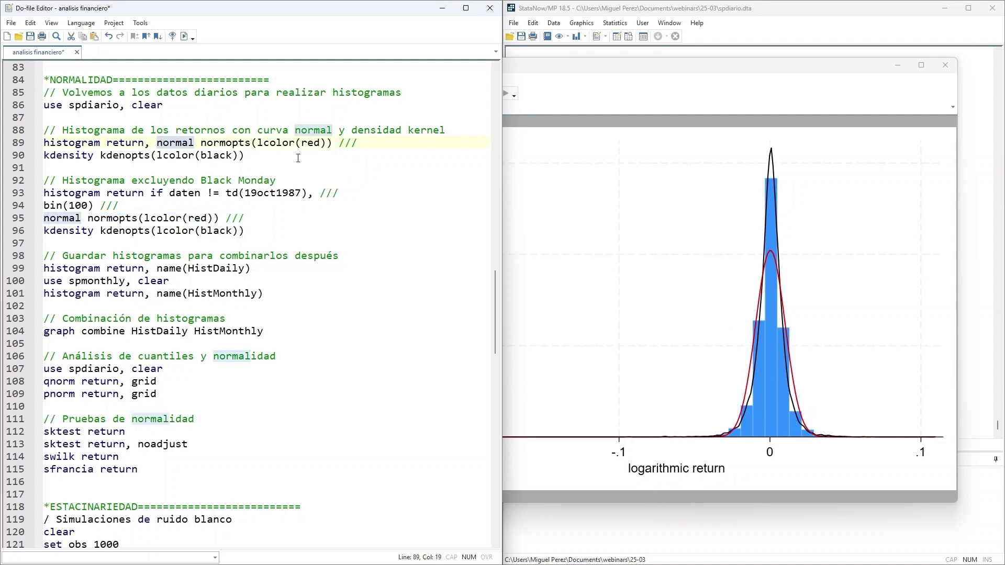
{"action": "left_click", "coordinate": [256, 148]}
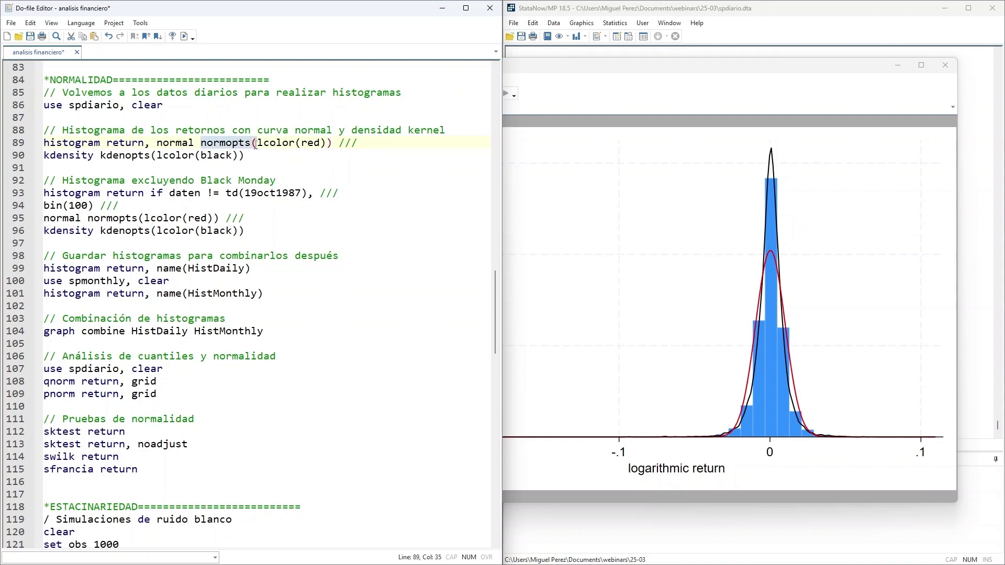
{"action": "left_click", "coordinate": [320, 143]}
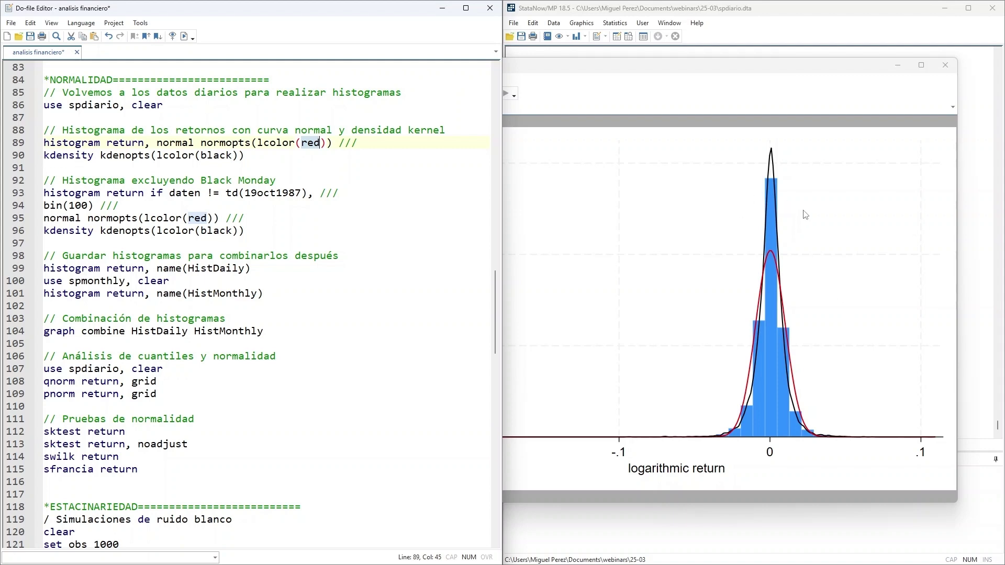
Step: Examine the continuation line of the histogram command, highlighting kdensity, kdenopts and the black line colour
{"action": "double_click", "coordinate": [48, 156]}
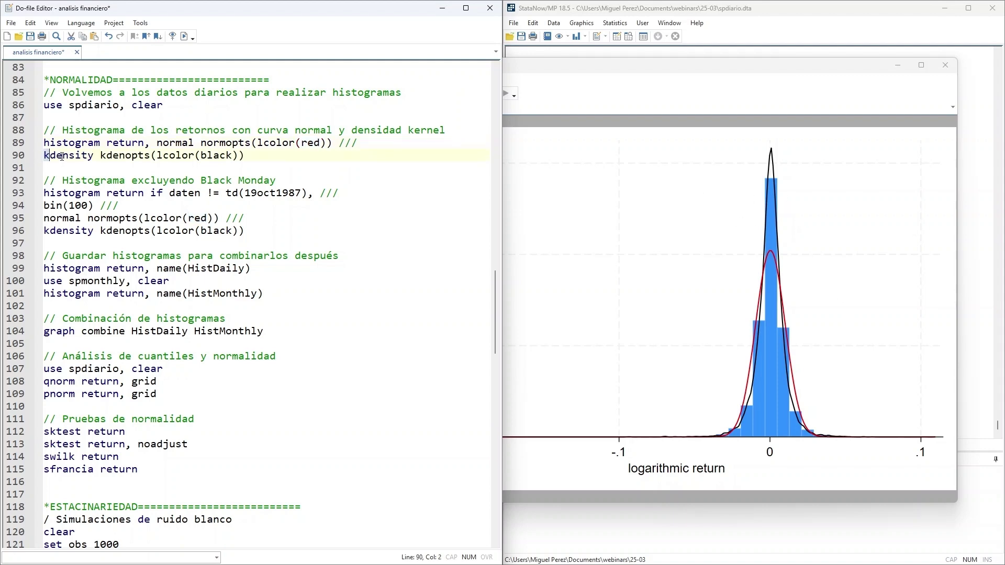
{"action": "left_click", "coordinate": [131, 156]}
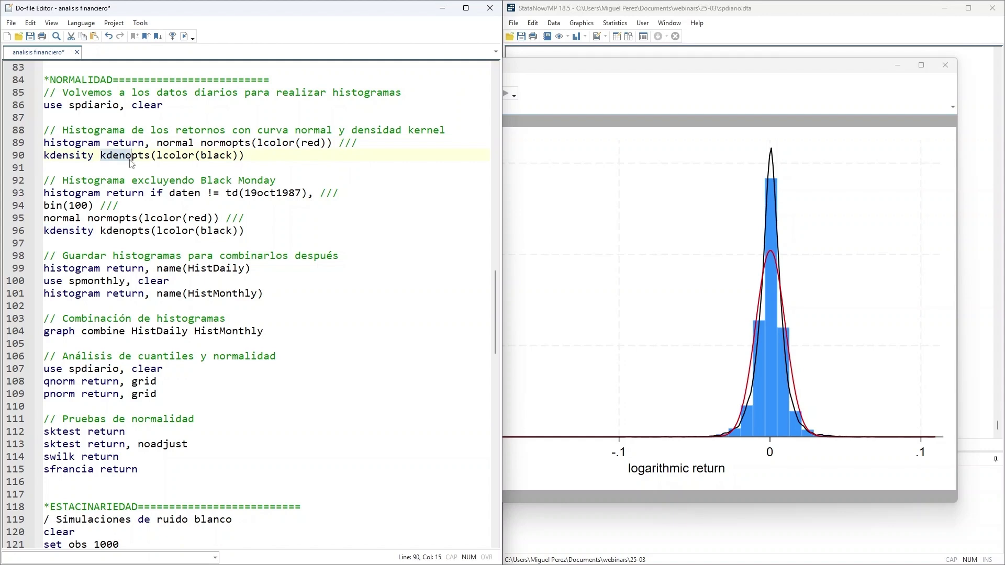
{"action": "left_click", "coordinate": [232, 156]}
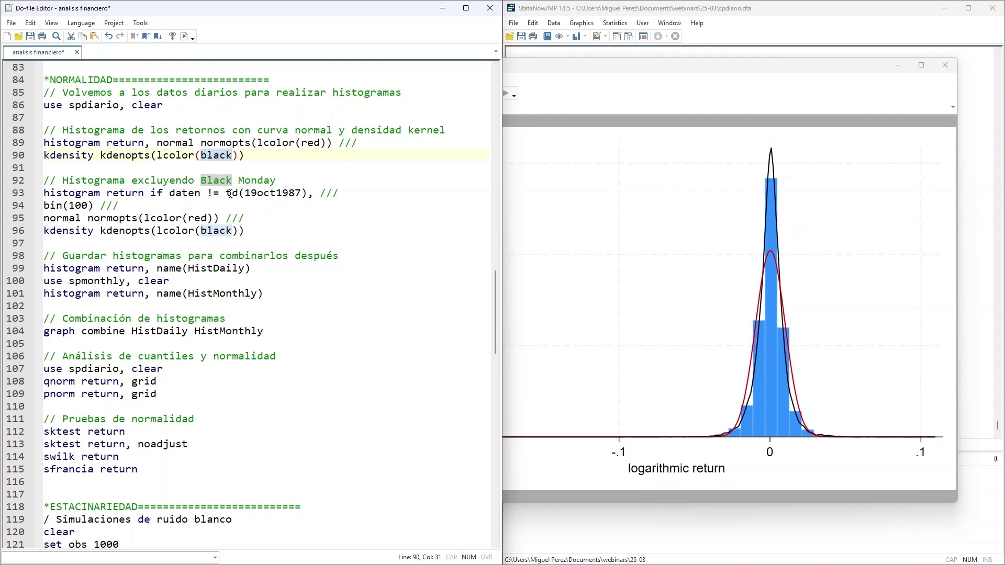
Step: Examine the Black Monday exclusion histogram command, highlighting the if daten != td(19oct1987) condition, bin(100), normal and kdensity options
{"action": "left_click_drag", "start_coordinate": [213, 194], "coordinate": [320, 194]}
{"action": "left_click", "coordinate": [150, 199]}
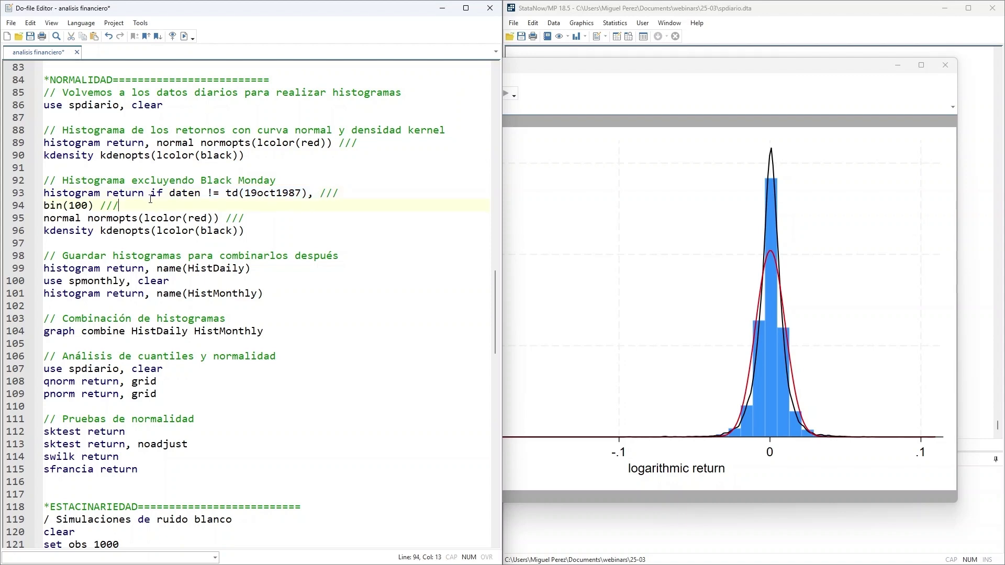
{"action": "left_click_drag", "start_coordinate": [150, 194], "coordinate": [333, 194]}
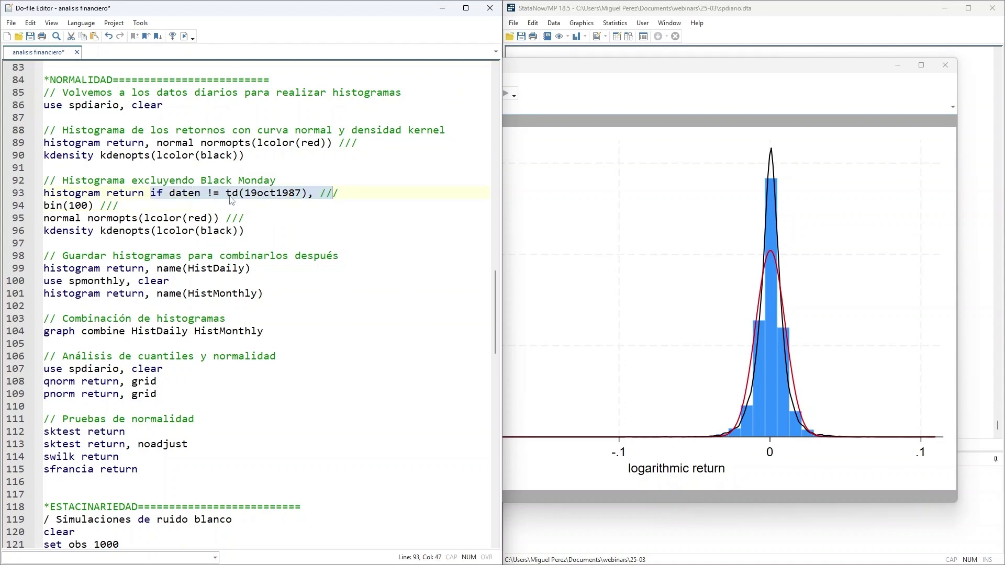
{"action": "left_click", "coordinate": [153, 204]}
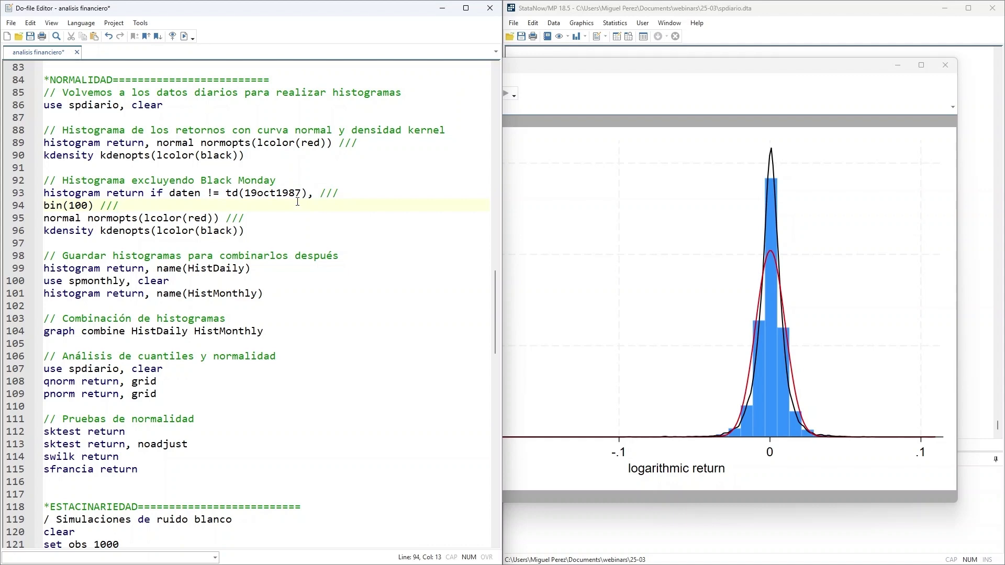
{"action": "left_click_drag", "start_coordinate": [99, 205], "coordinate": [44, 206]}
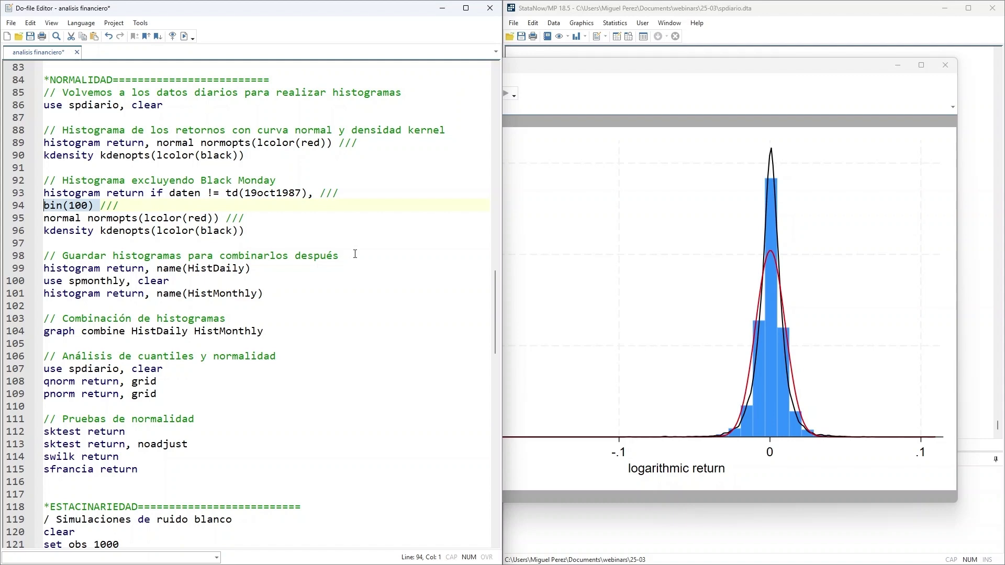
{"action": "left_click", "coordinate": [88, 219]}
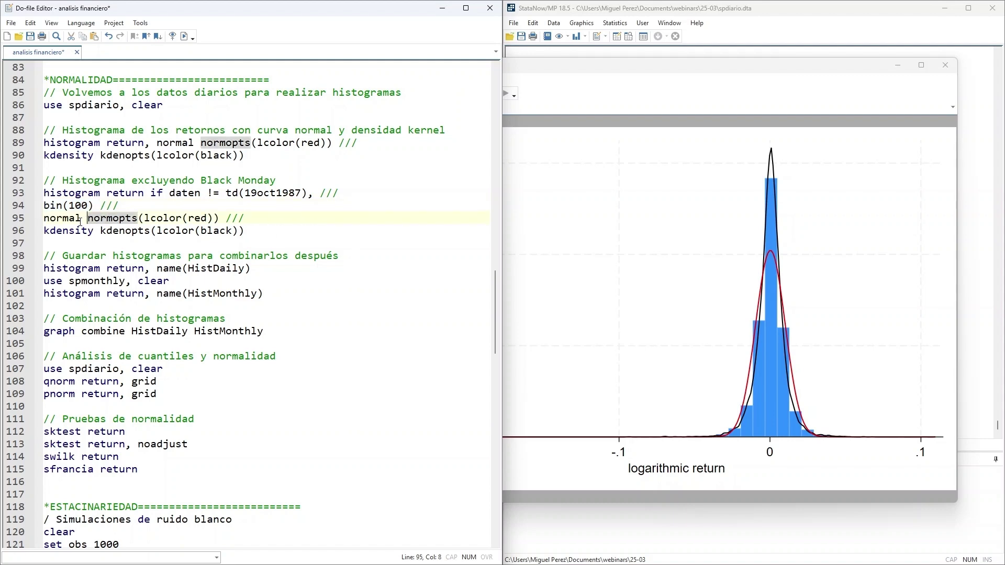
{"action": "key", "text": "Home"}
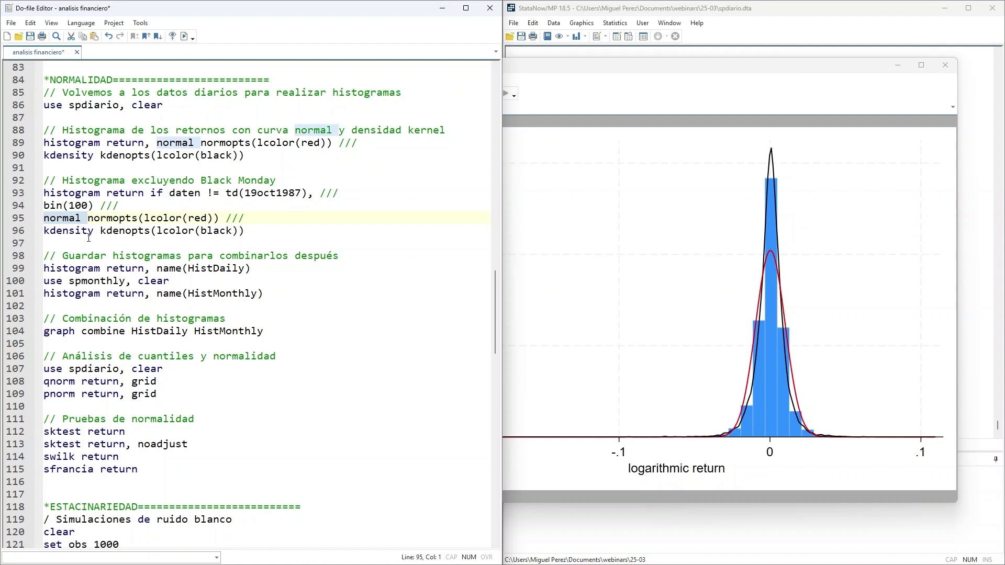
{"action": "key", "text": "Down"}
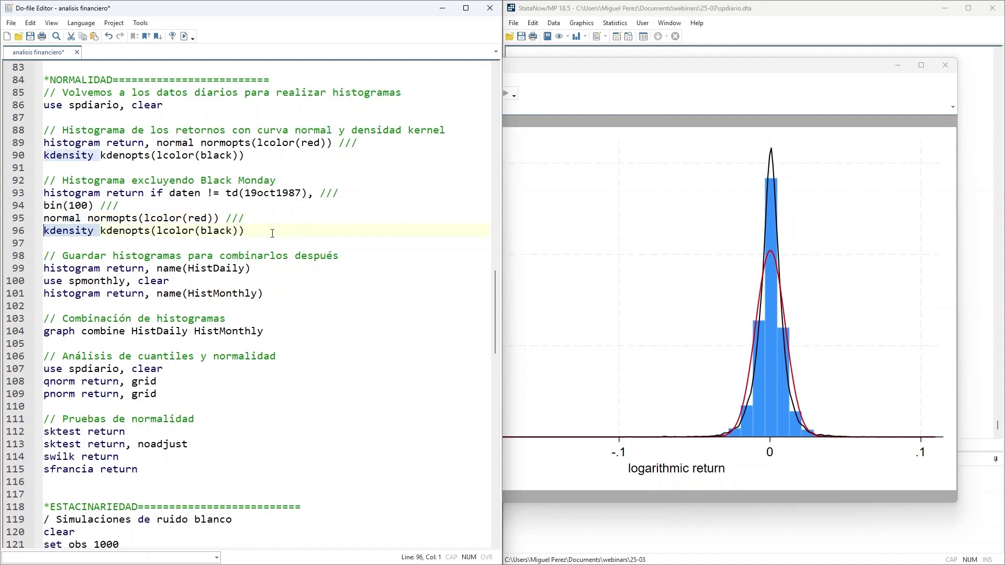
Step: Plot the return histogram excluding 19oct1987 with 100 bins, a red normal curve and black kernel density, then close the graph
{"action": "left_click_drag", "start_coordinate": [272, 233], "coordinate": [24, 194]}
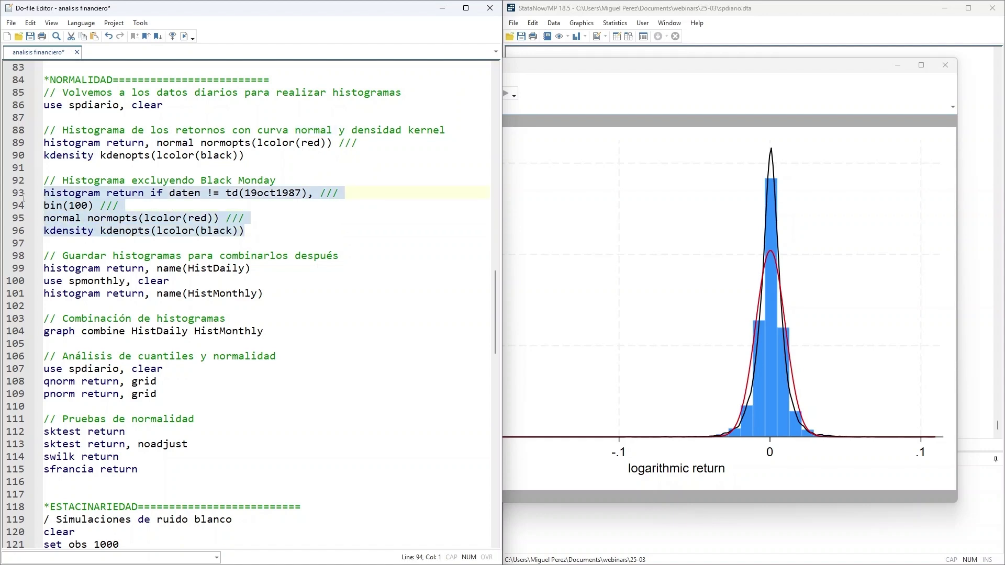
{"action": "left_click", "coordinate": [184, 37]}
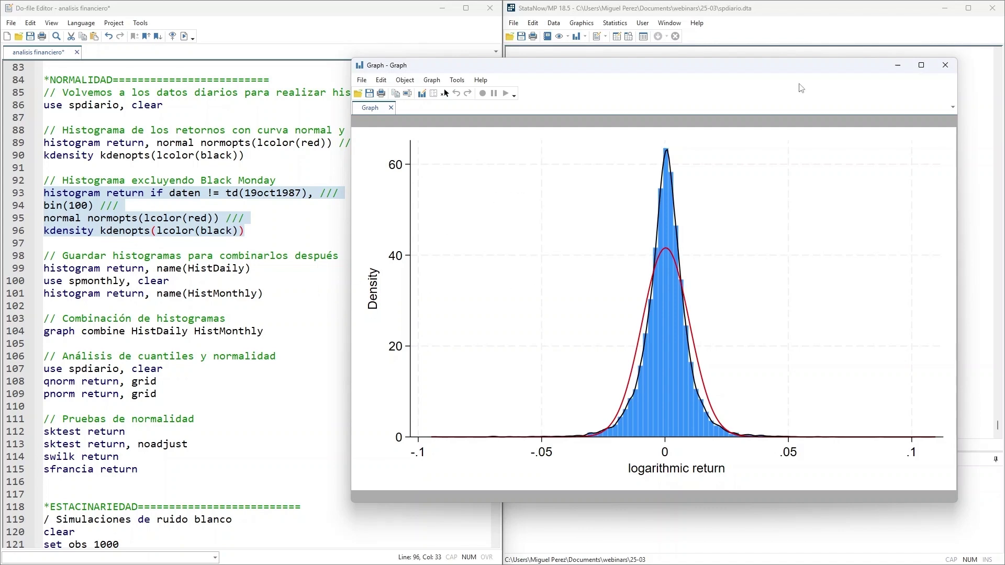
{"action": "left_click", "coordinate": [945, 65]}
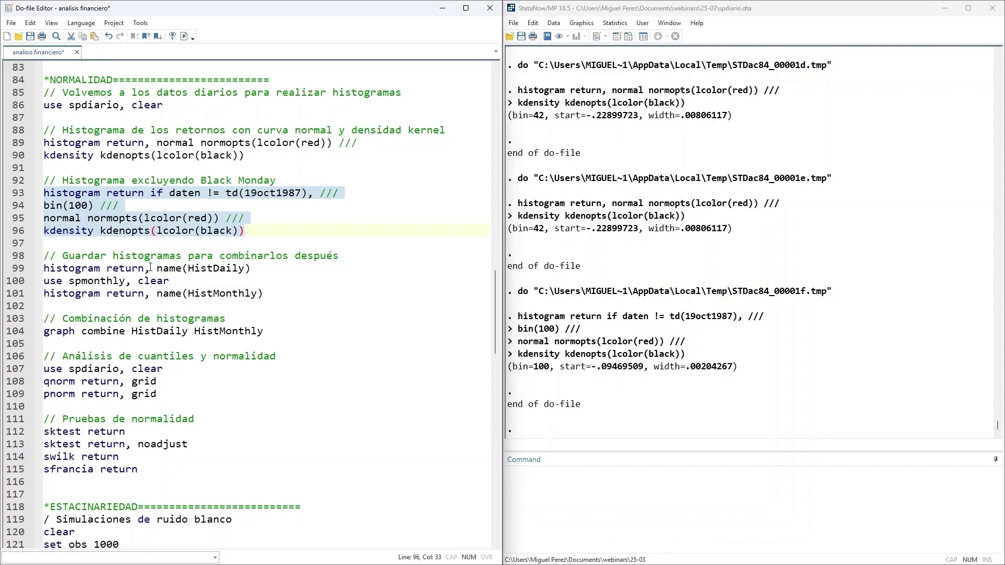
Step: Examine the commands that name the HistDaily and HistMonthly histograms, load spmonthly, and combine both graphs, highlighting each part
{"action": "left_click_drag", "start_coordinate": [150, 267], "coordinate": [44, 268]}
{"action": "left_click", "coordinate": [264, 269]}
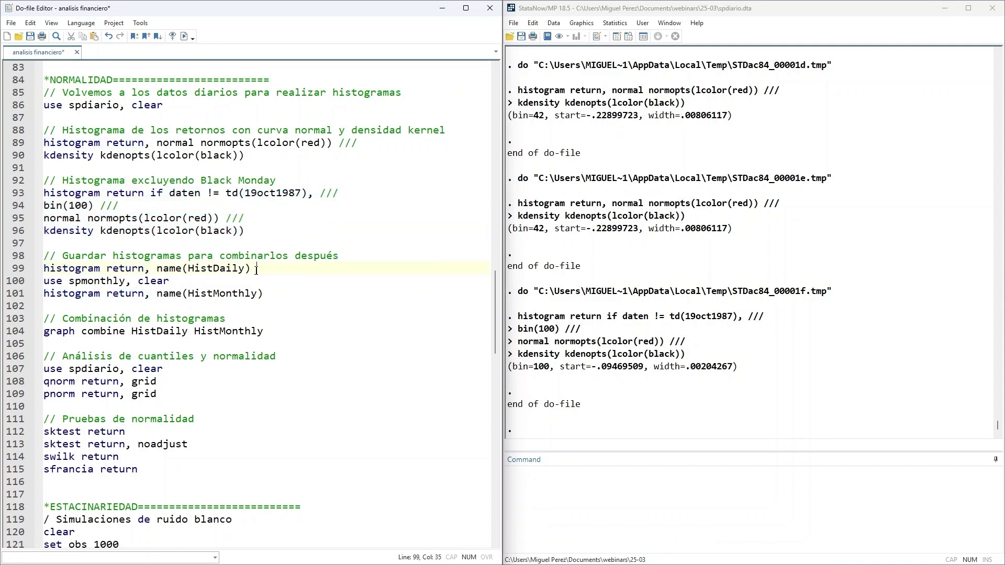
{"action": "double_click", "coordinate": [204, 270]}
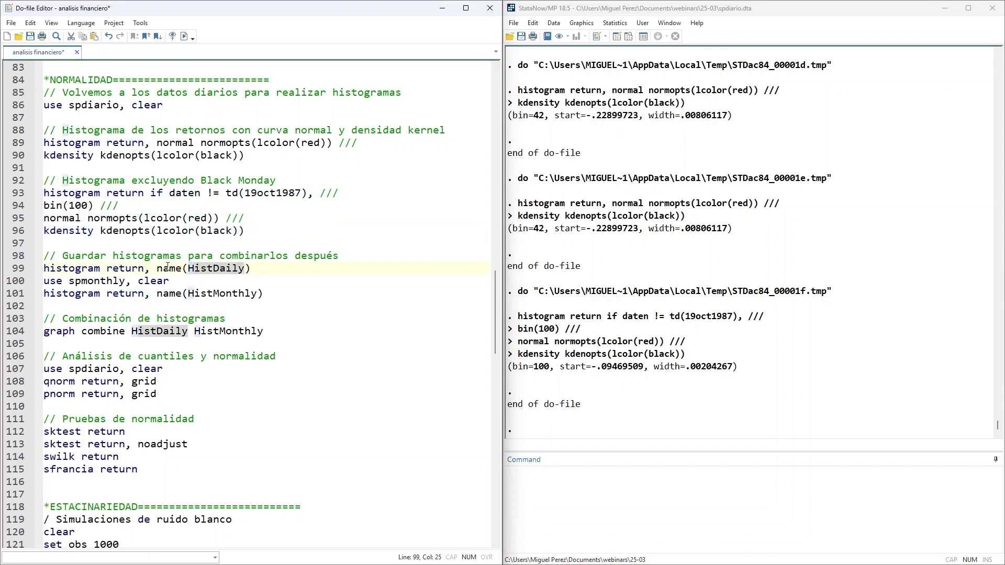
{"action": "left_click_drag", "start_coordinate": [158, 268], "coordinate": [271, 267]}
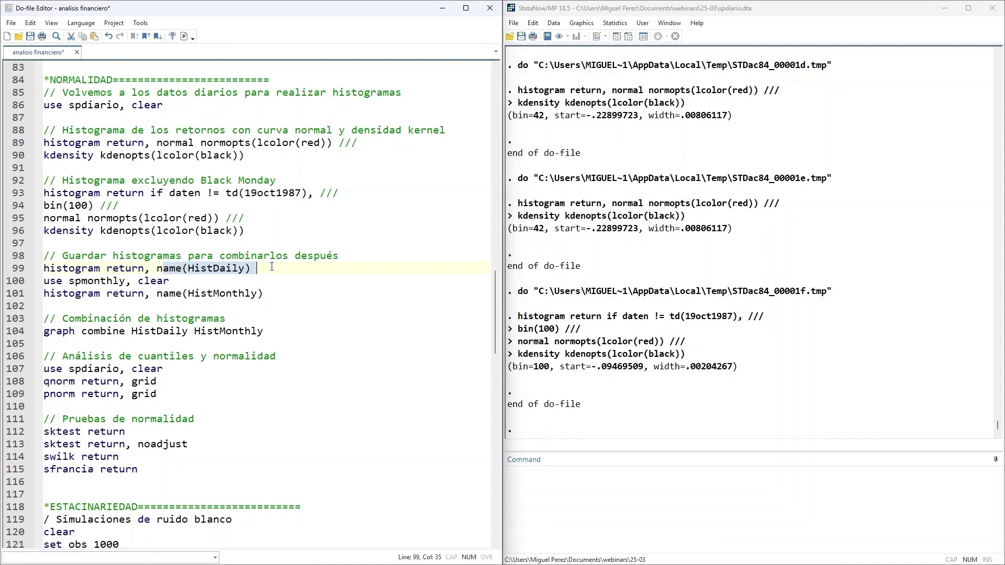
{"action": "left_click", "coordinate": [130, 331]}
{"action": "key", "text": "shift+Home"}
{"action": "left_click", "coordinate": [132, 331]}
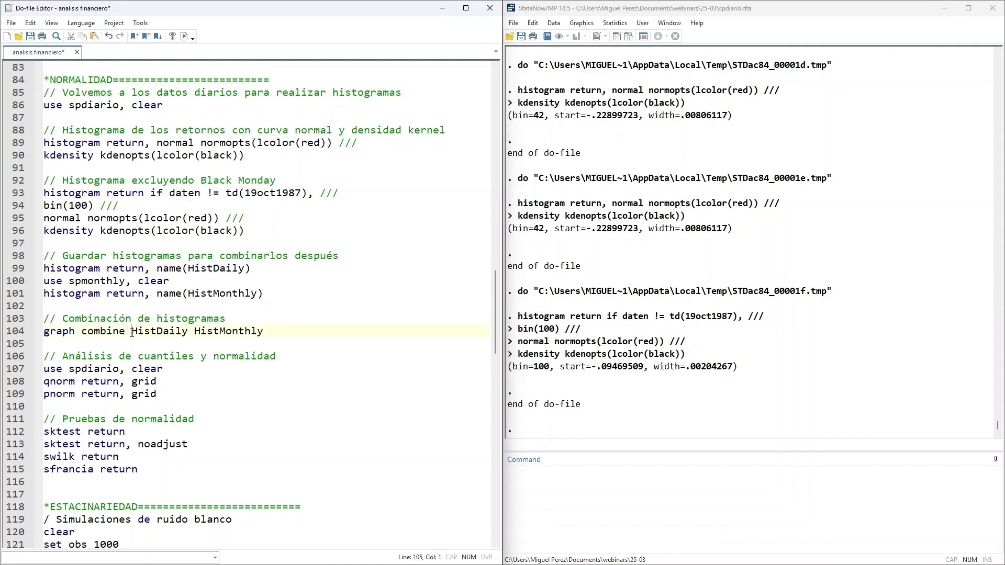
{"action": "left_click_drag", "start_coordinate": [132, 331], "coordinate": [264, 332]}
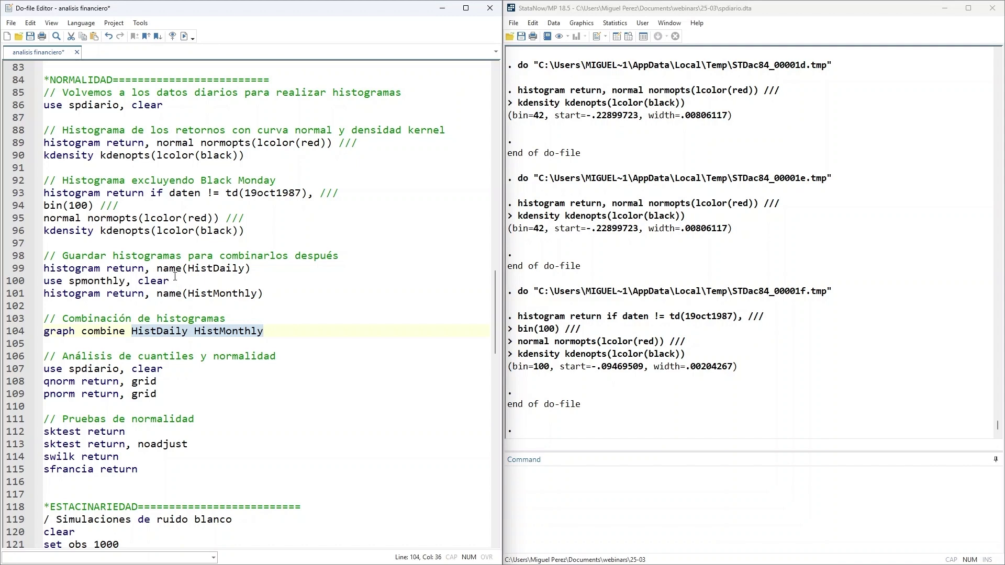
{"action": "left_click", "coordinate": [286, 265]}
{"action": "key", "text": "shift+Home"}
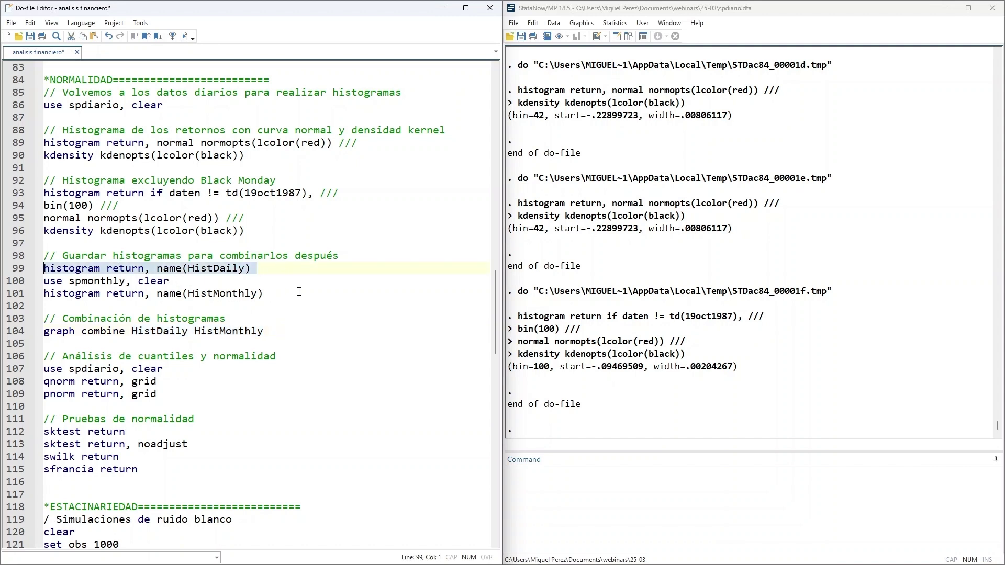
{"action": "left_click_drag", "start_coordinate": [299, 292], "coordinate": [32, 293]}
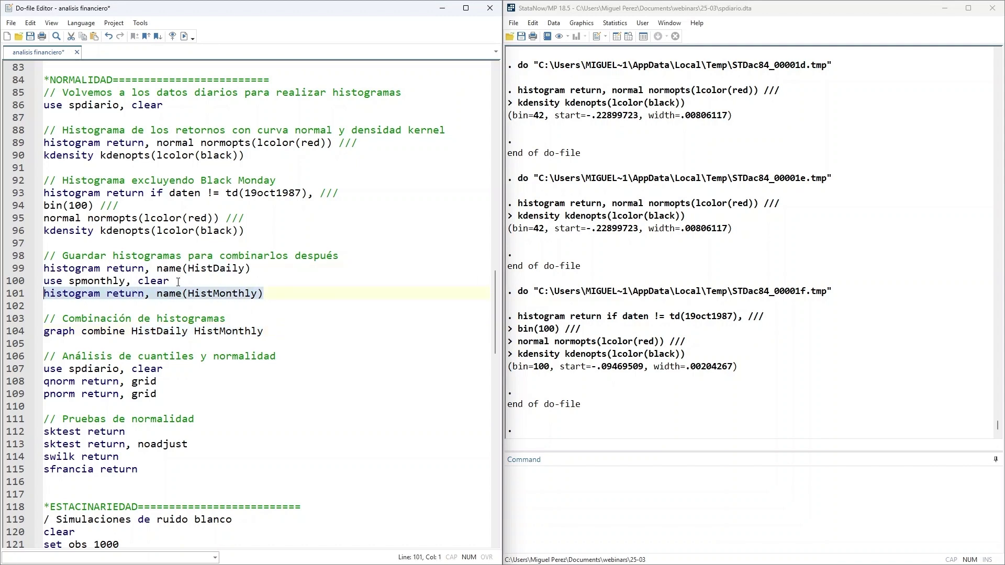
{"action": "left_click_drag", "start_coordinate": [178, 282], "coordinate": [45, 281]}
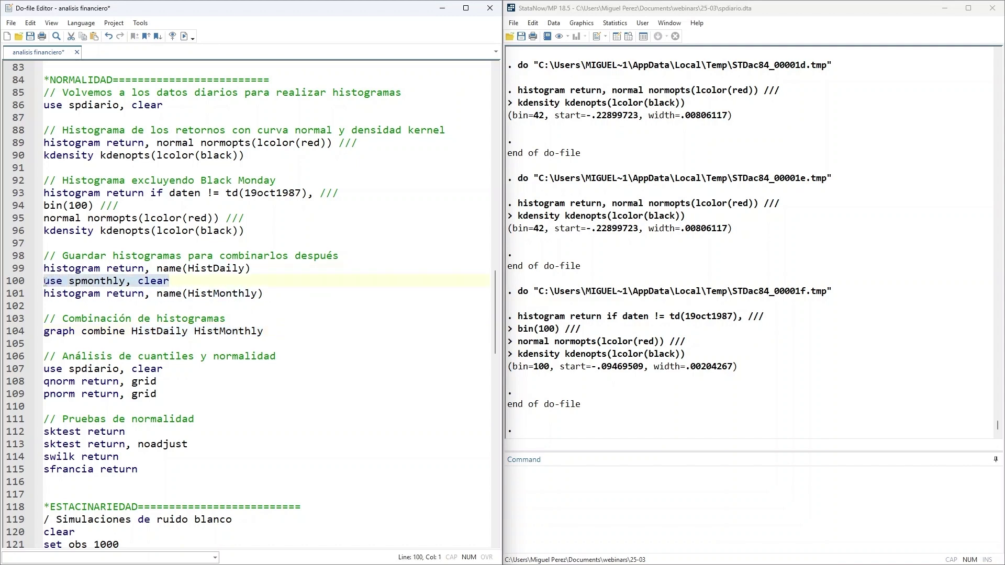
Step: Run the block that creates HistDaily and HistMonthly and combines them in one graph, then close the graph window
{"action": "left_click", "coordinate": [295, 332]}
{"action": "left_click_drag", "start_coordinate": [295, 332], "coordinate": [43, 257]}
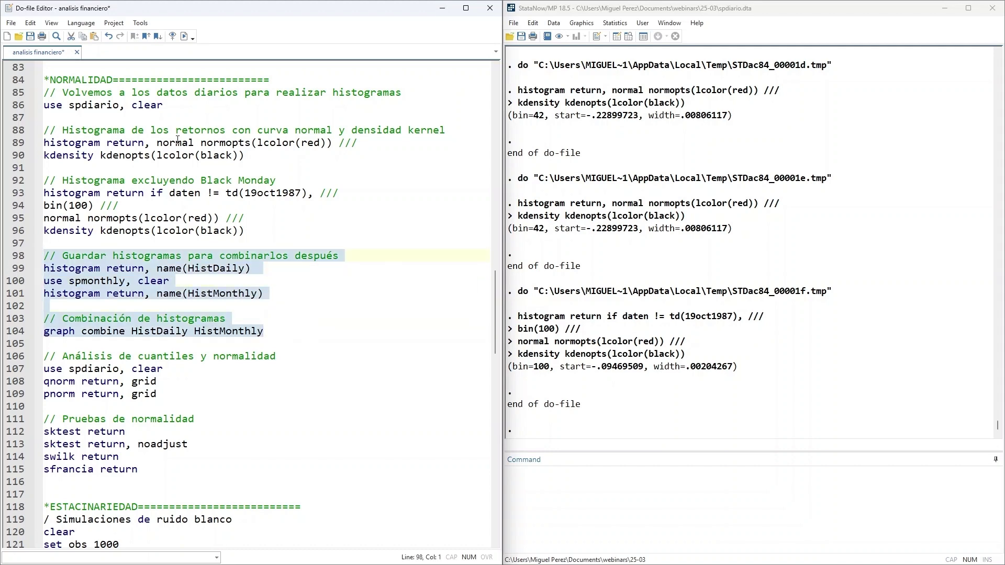
{"action": "left_click", "coordinate": [184, 36]}
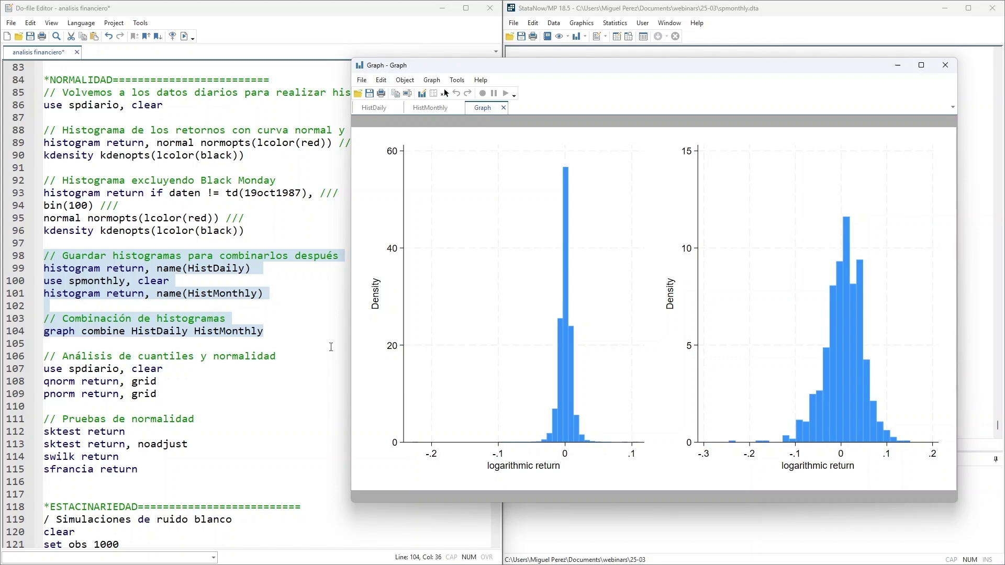
{"action": "left_click", "coordinate": [945, 65]}
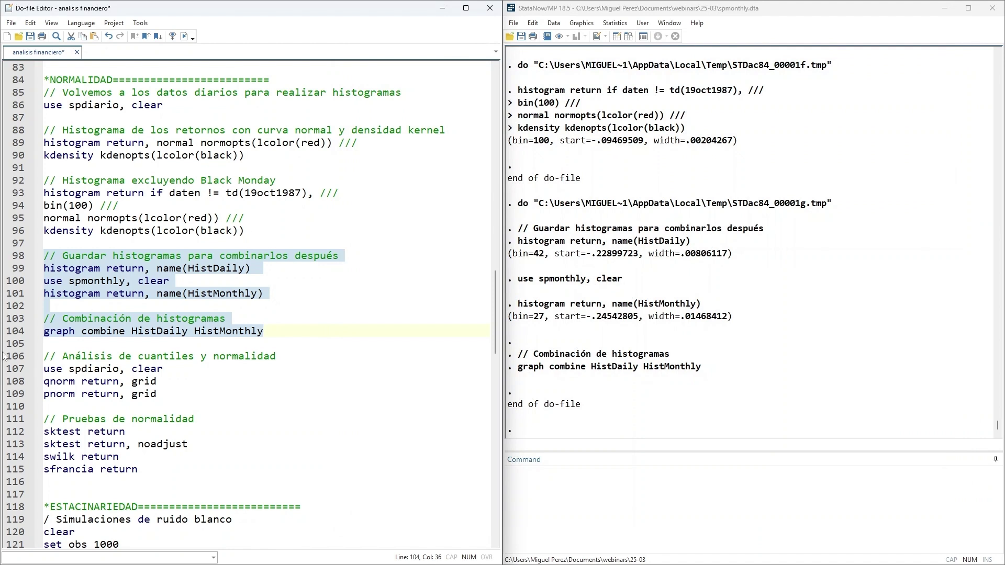
Step: Reload the daily dataset by running use spdiario, clear from the quantile and normality section
{"action": "double_click", "coordinate": [72, 384]}
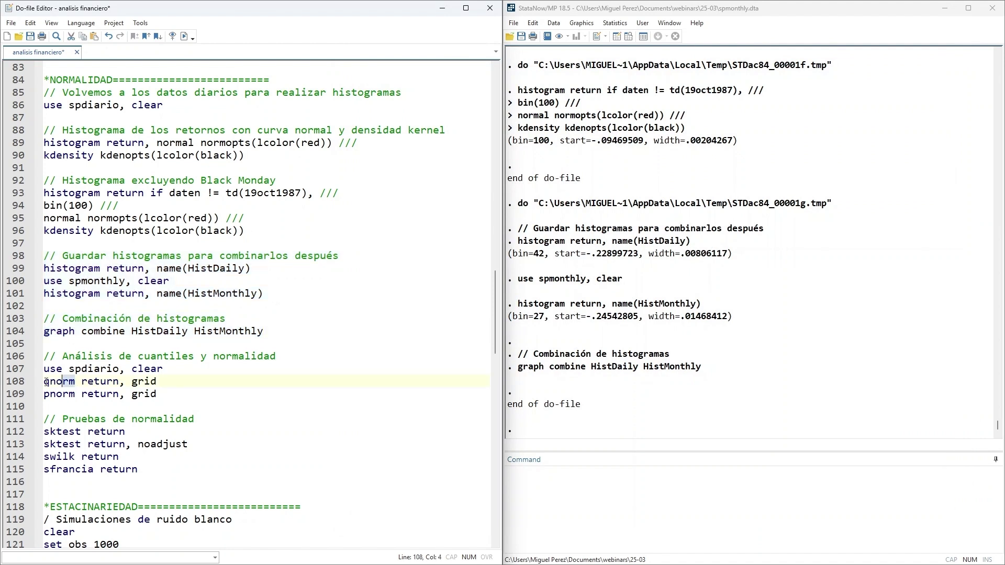
{"action": "triple_click", "coordinate": [191, 368]}
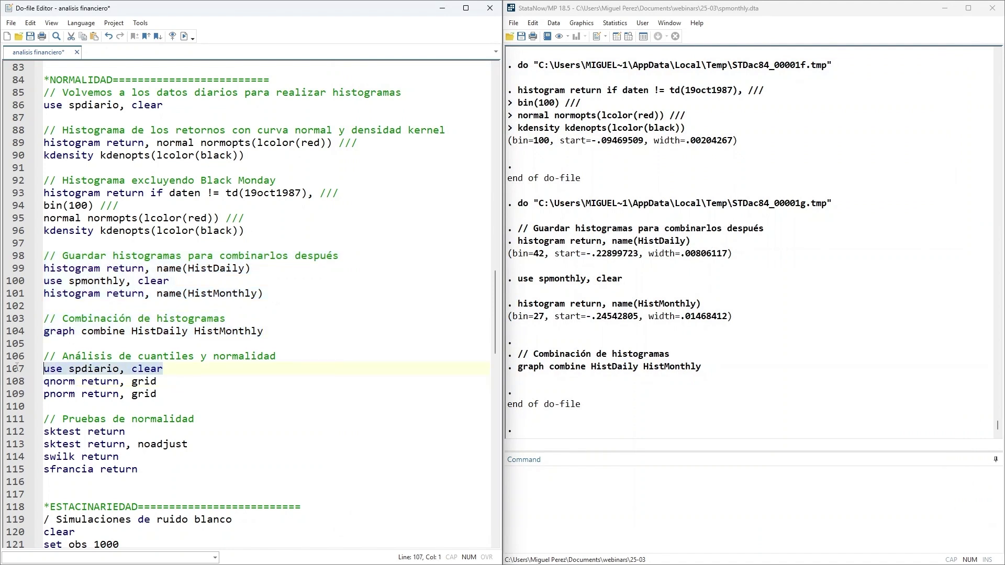
{"action": "left_click", "coordinate": [184, 37]}
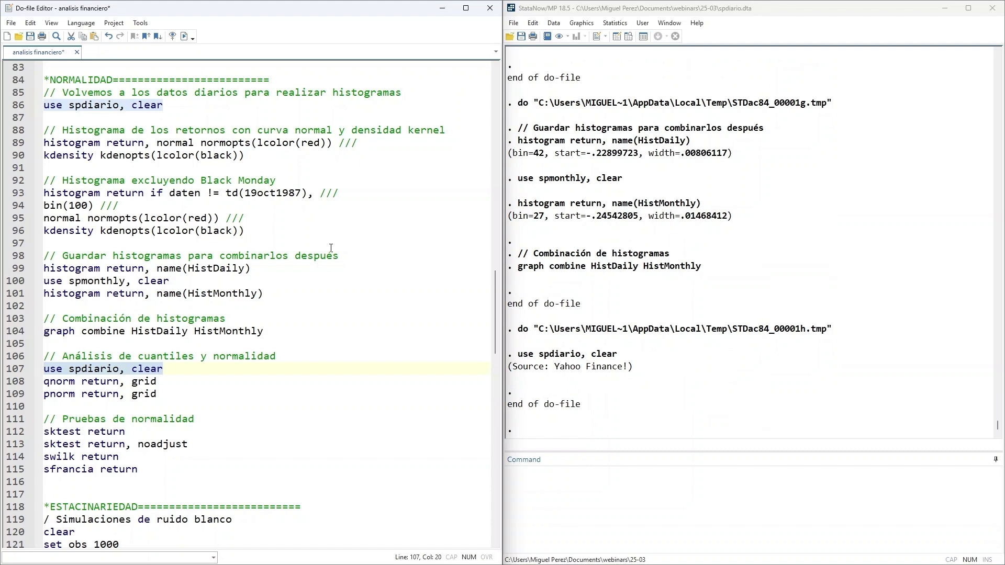
Step: Plot the quantiles of return against the normal distribution by running qnorm return, grid
{"action": "scroll", "coordinate": [250, 329], "scroll_direction": "down", "scroll_amount": 2}
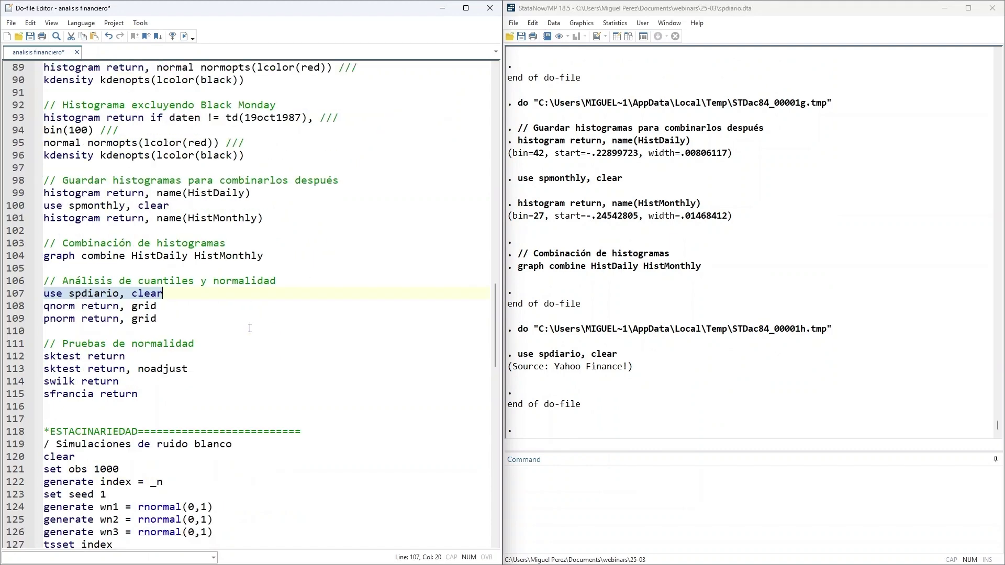
{"action": "double_click", "coordinate": [73, 309]}
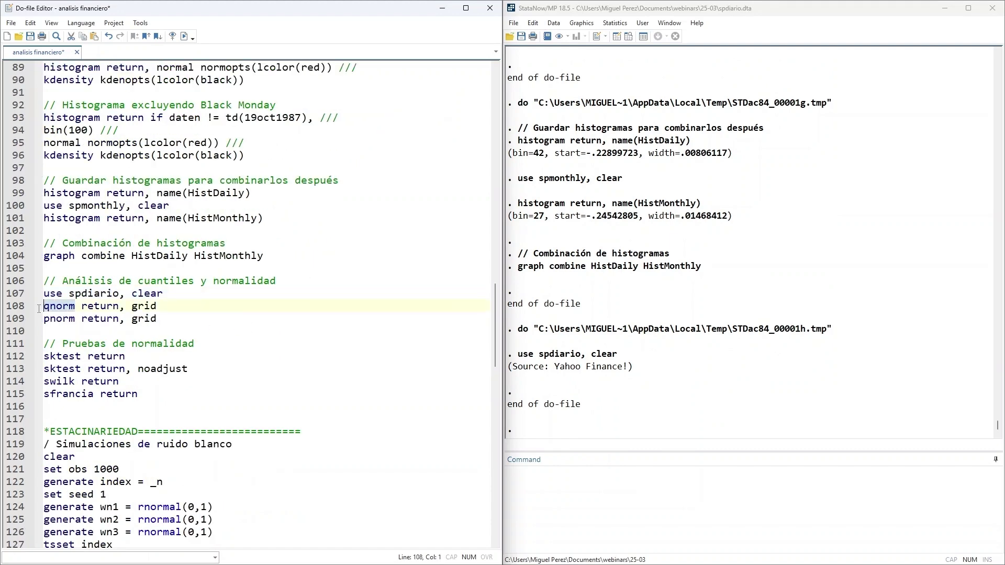
{"action": "left_click_drag", "start_coordinate": [157, 308], "coordinate": [44, 309]}
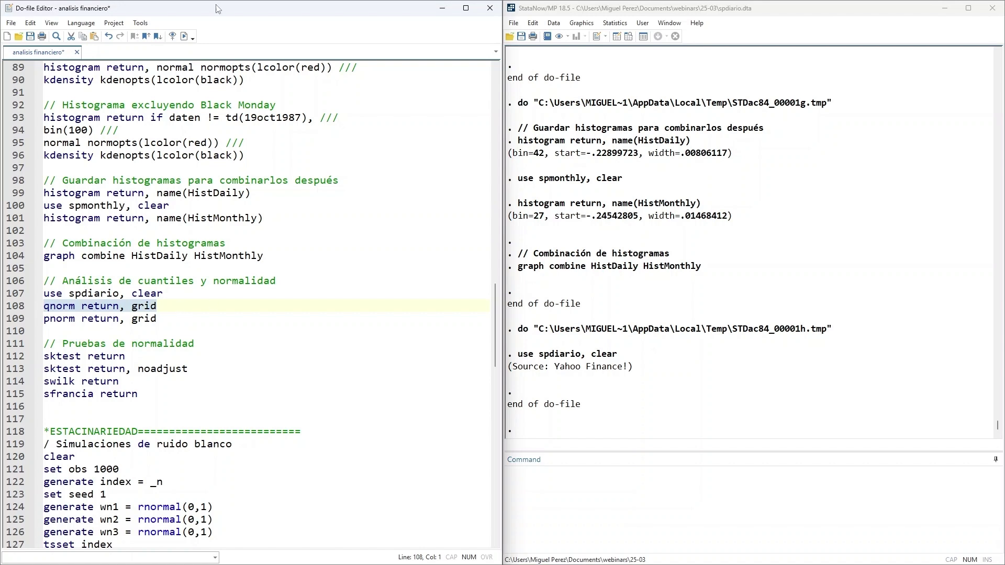
{"action": "left_click", "coordinate": [184, 37]}
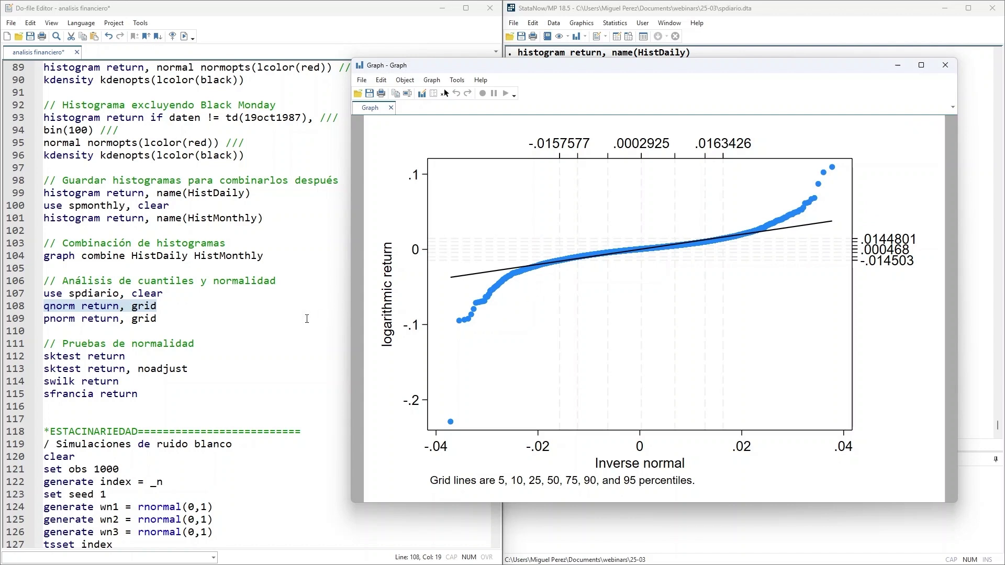
Step: Draw the normal probability plot of the returns by running pnorm return, grid, and close the graph window
{"action": "left_click", "coordinate": [190, 321]}
{"action": "left_click_drag", "start_coordinate": [80, 319], "coordinate": [157, 319]}
{"action": "left_click", "coordinate": [184, 36]}
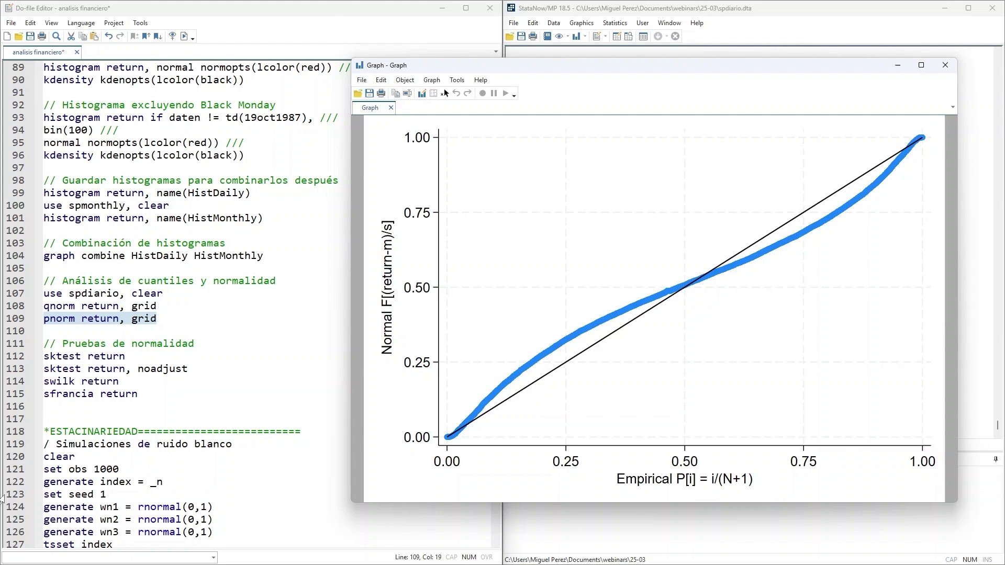
{"action": "left_click", "coordinate": [946, 65]}
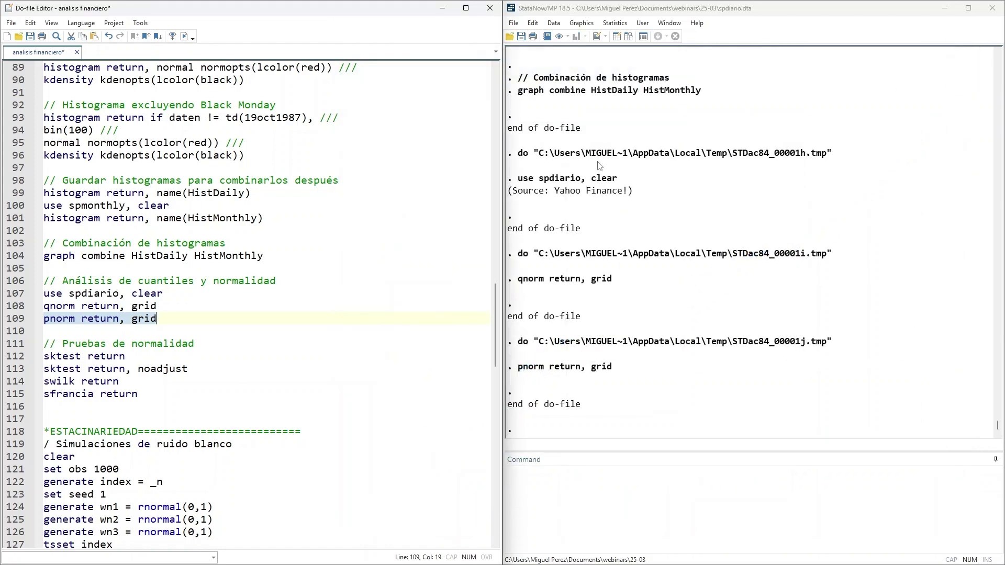
Step: Run the sktest return skewness and kurtosis normality test without noadjust, and highlight the test's title in the results
{"action": "scroll", "coordinate": [190, 278], "scroll_direction": "down", "scroll_amount": 2}
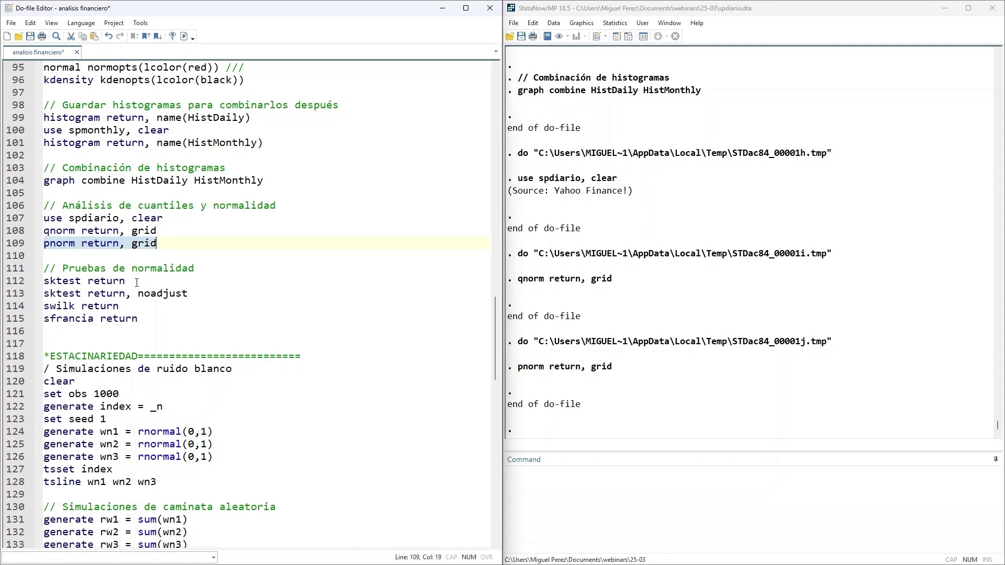
{"action": "left_click_drag", "start_coordinate": [137, 283], "coordinate": [37, 281]}
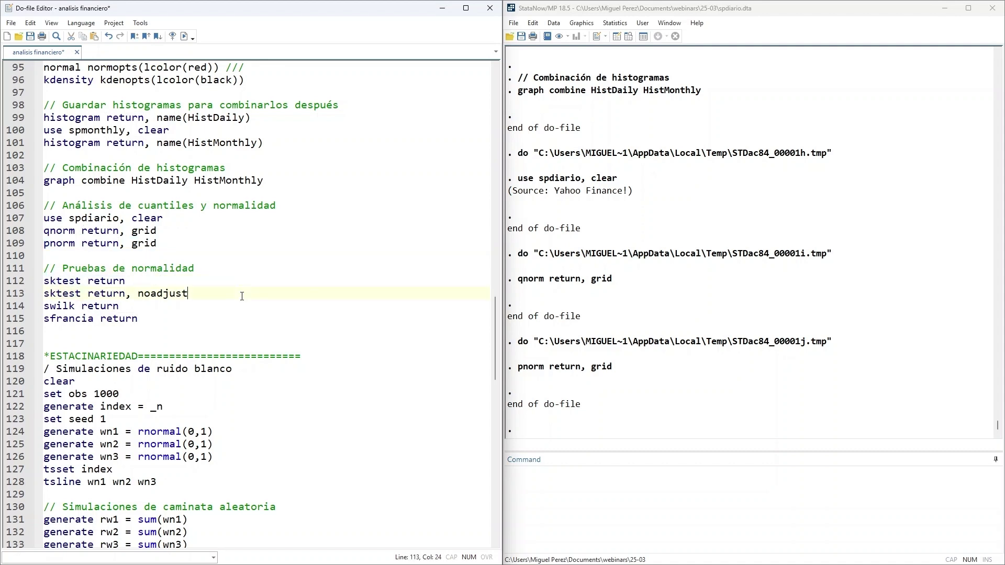
{"action": "double_click", "coordinate": [184, 294]}
{"action": "left_click_drag", "start_coordinate": [130, 281], "coordinate": [45, 284]}
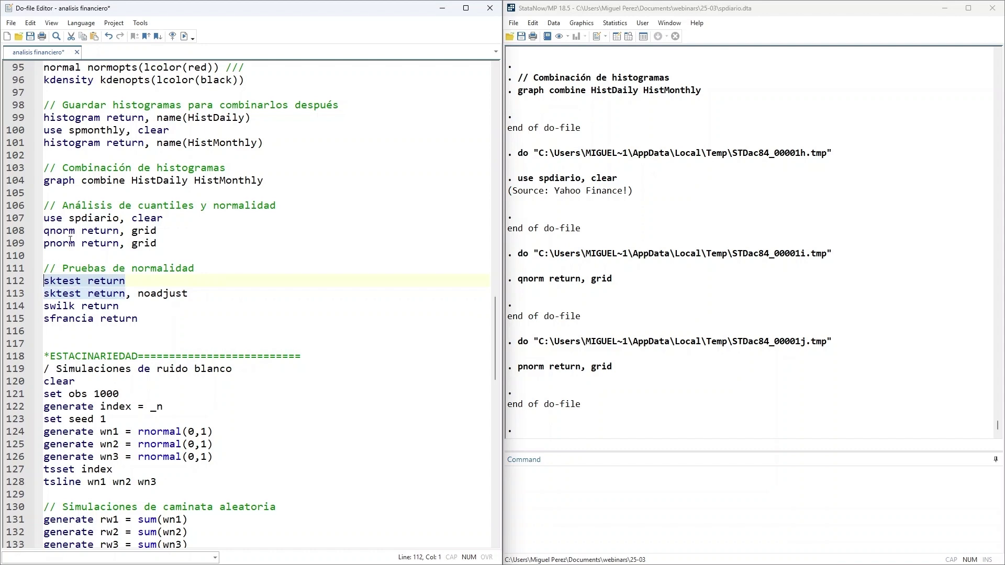
{"action": "left_click", "coordinate": [184, 35]}
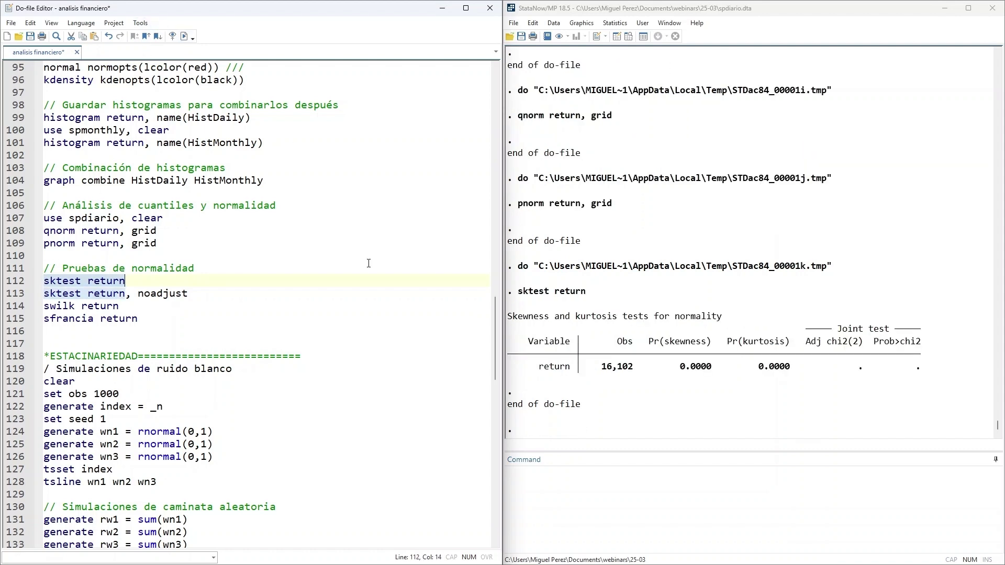
{"action": "left_click_drag", "start_coordinate": [602, 316], "coordinate": [754, 315]}
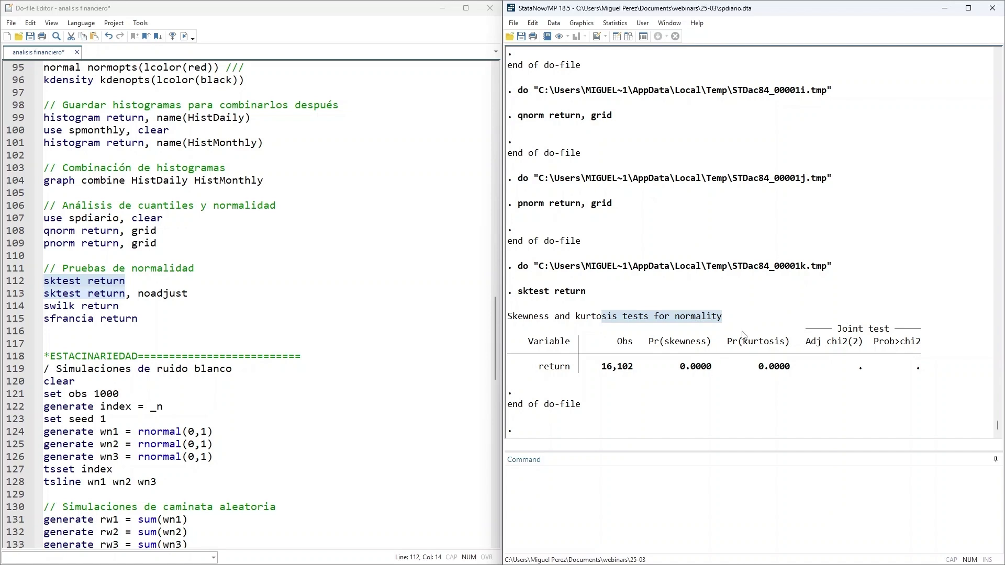
Step: Highlight the joint test column headings, and run sktest return, noadjust to repeat the skewness and kurtosis test without the adjustment
{"action": "left_click_drag", "start_coordinate": [806, 341], "coordinate": [929, 343]}
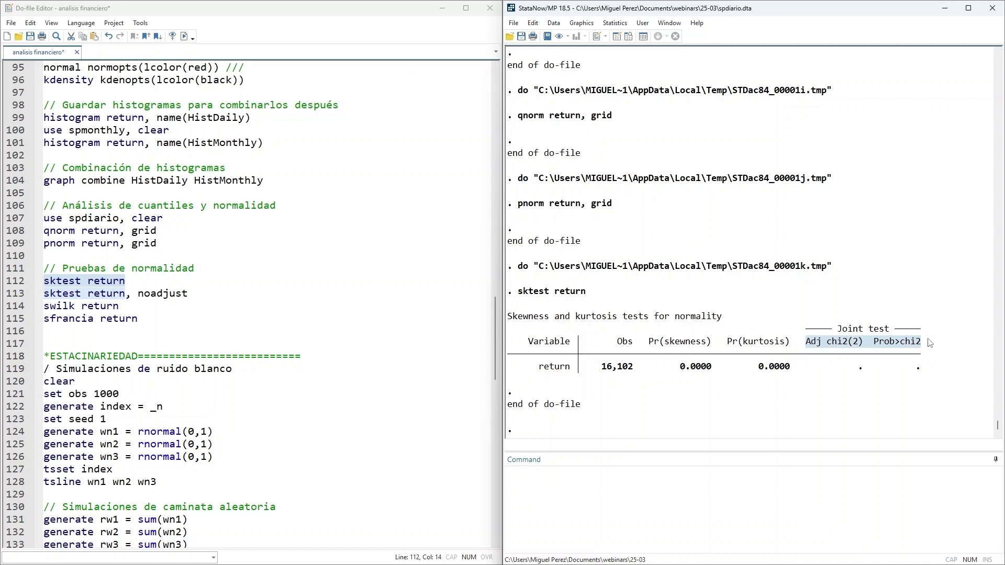
{"action": "left_click", "coordinate": [152, 296]}
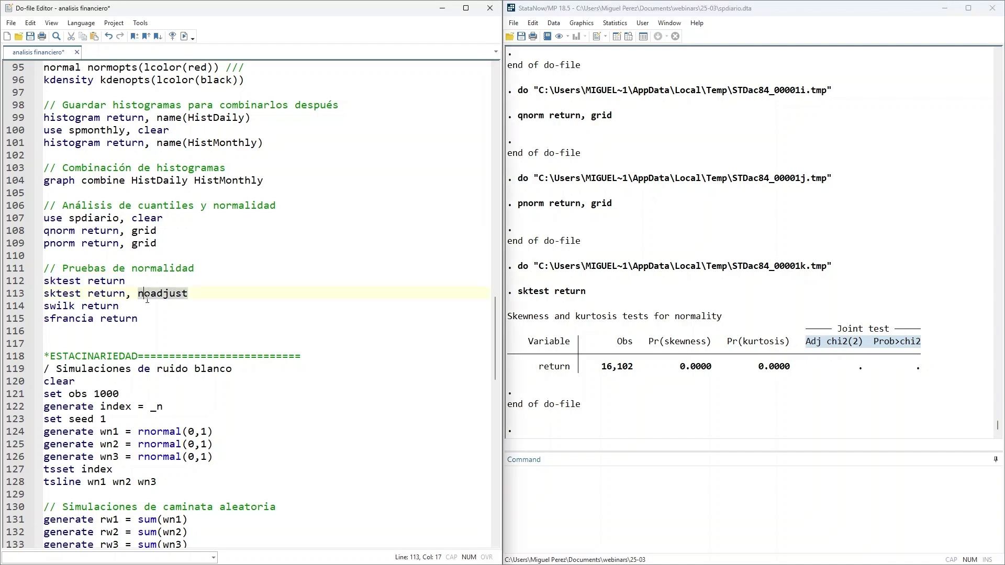
{"action": "left_click_drag", "start_coordinate": [199, 296], "coordinate": [44, 294]}
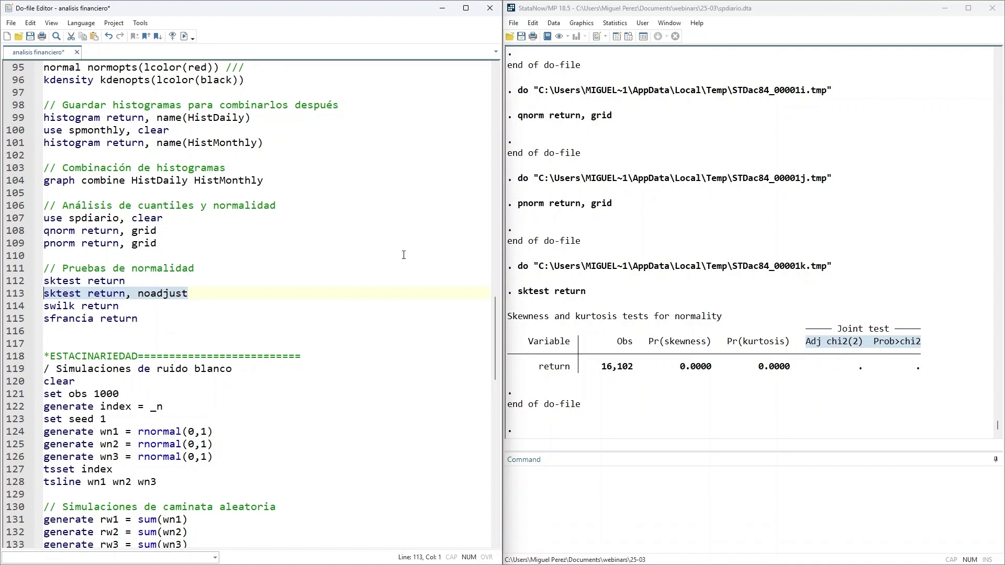
{"action": "left_click", "coordinate": [184, 36]}
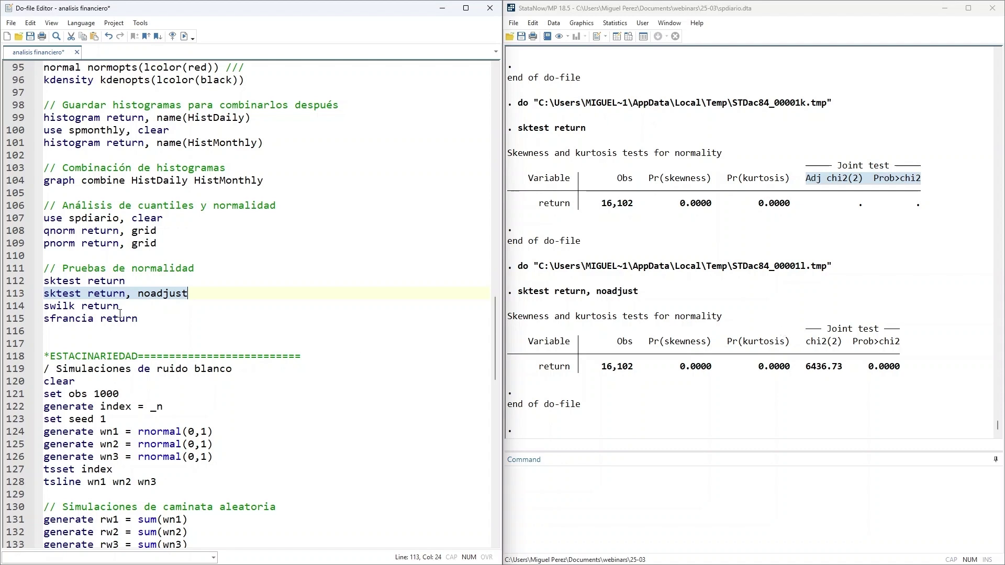
Step: Run the Shapiro–Wilk normality test with swilk return, and highlight the W and V statistics in its output
{"action": "left_click_drag", "start_coordinate": [83, 307], "coordinate": [36, 308]}
{"action": "left_click_drag", "start_coordinate": [127, 306], "coordinate": [44, 307]}
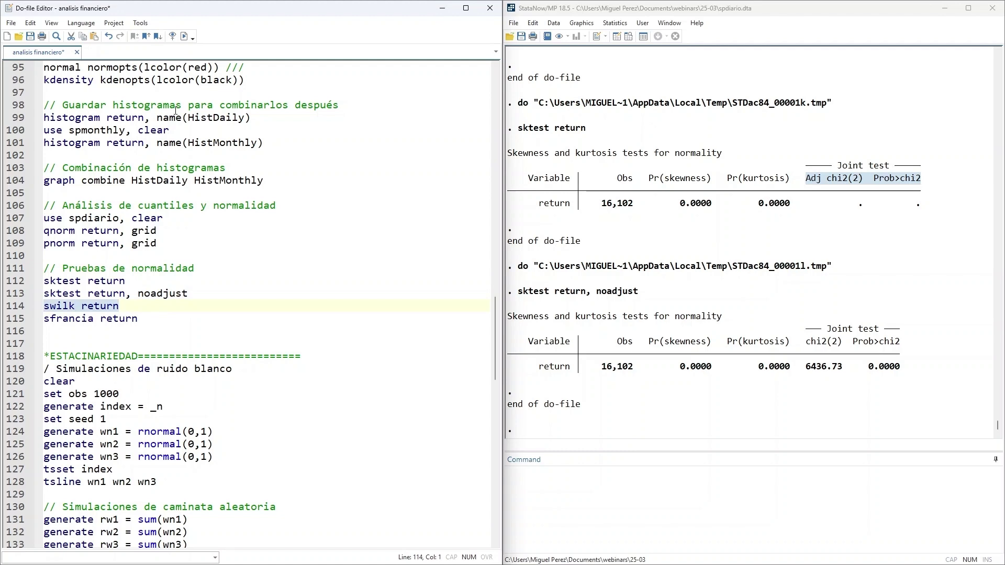
{"action": "left_click", "coordinate": [184, 36]}
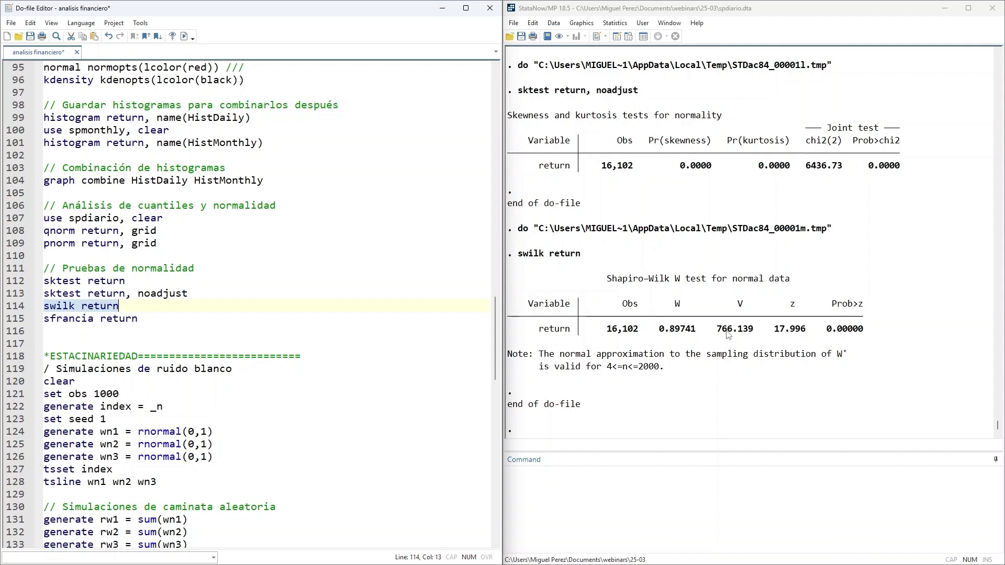
{"action": "left_click_drag", "start_coordinate": [656, 318], "coordinate": [689, 332]}
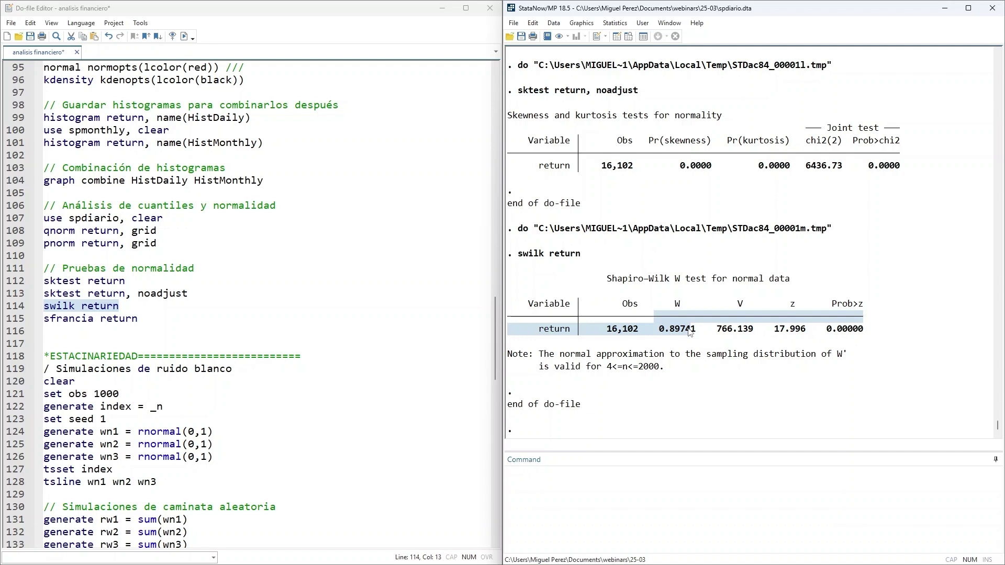
{"action": "left_click_drag", "start_coordinate": [713, 330], "coordinate": [751, 336]}
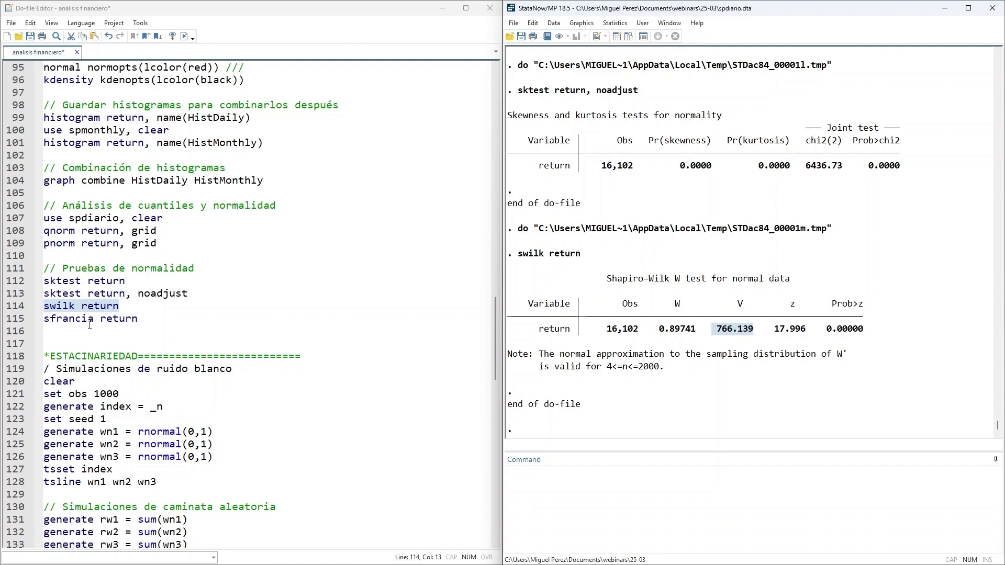
Step: Run the Shapiro–Francia normality test with sfrancia return, and highlight the V' statistic in its output
{"action": "left_click", "coordinate": [123, 322]}
{"action": "key", "text": "Down"}
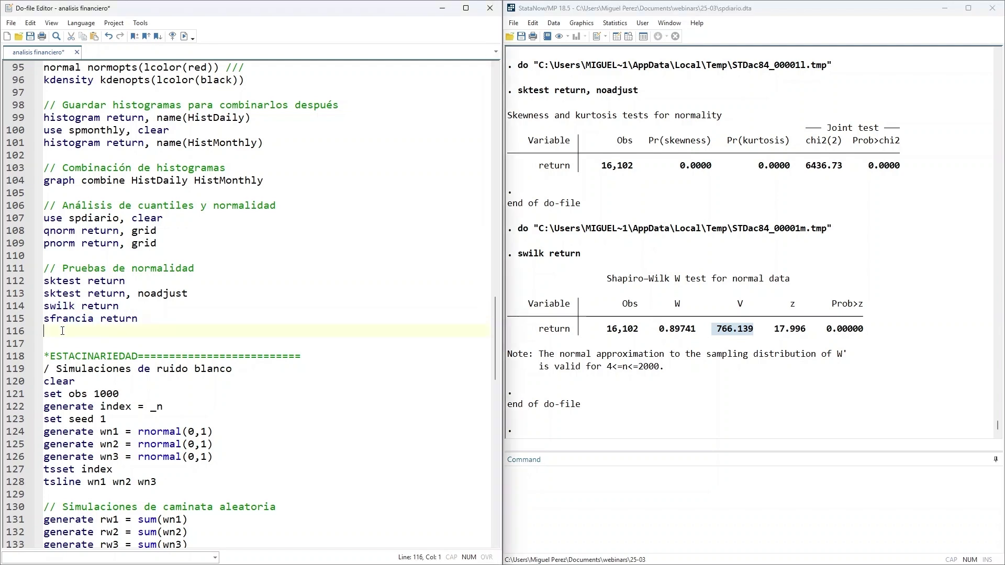
{"action": "left_click_drag", "start_coordinate": [44, 321], "coordinate": [139, 321]}
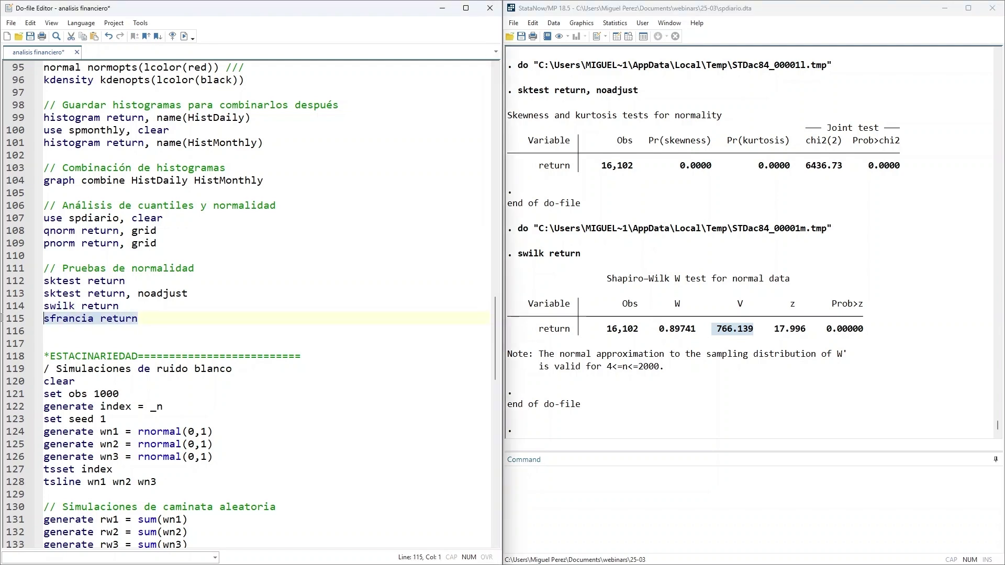
{"action": "left_click", "coordinate": [184, 37]}
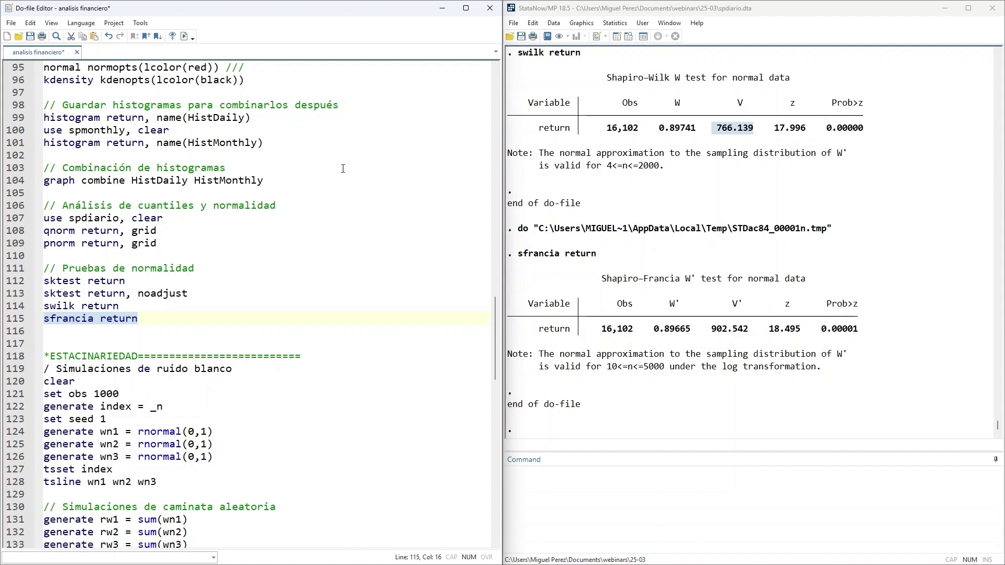
{"action": "left_click_drag", "start_coordinate": [647, 330], "coordinate": [751, 333]}
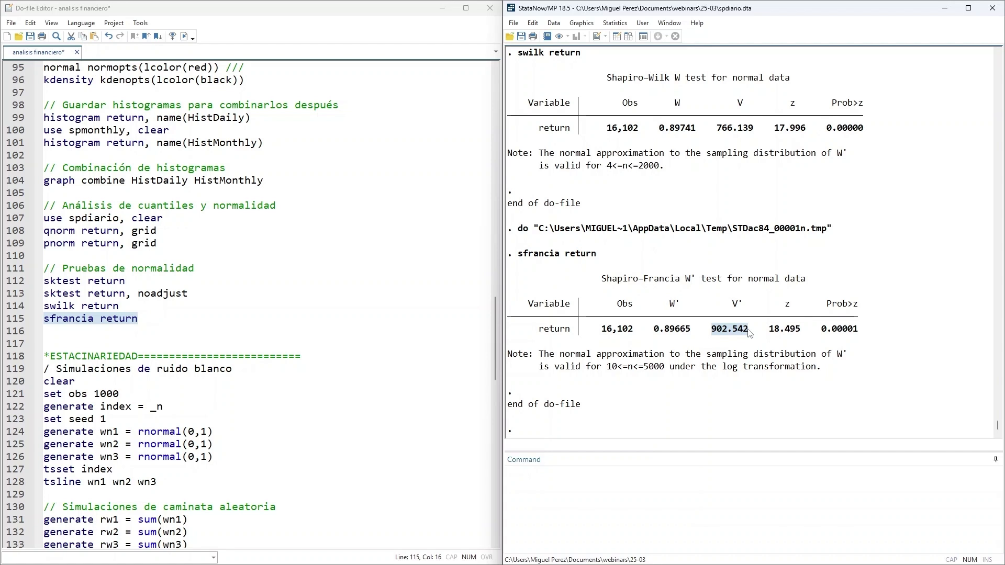
{"action": "left_click", "coordinate": [893, 381]}
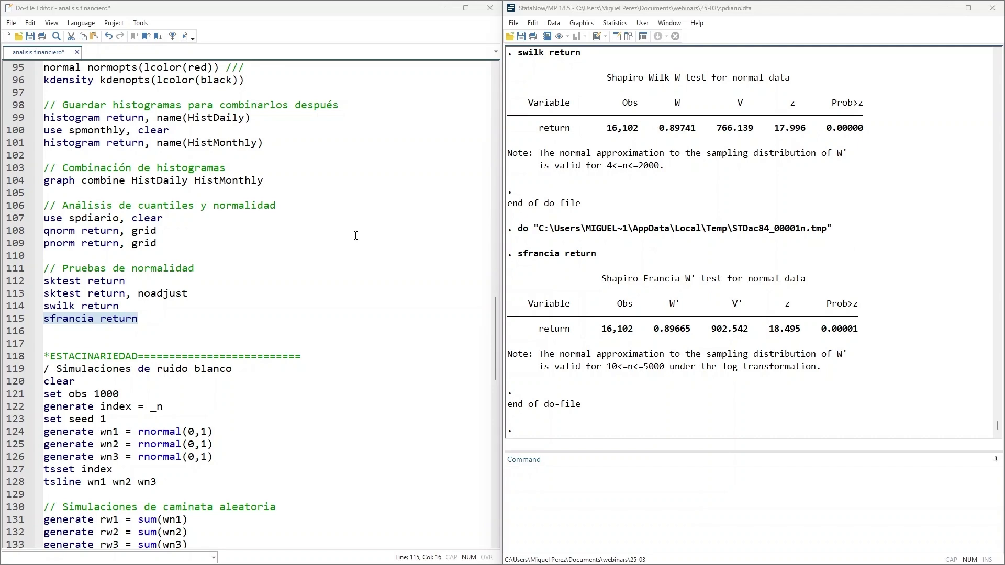
Step: Run the white noise simulation block, from clear and set obs 1000 through tsline wn1 wn2 wn3, in the stationarity section
{"action": "scroll", "coordinate": [228, 256], "scroll_direction": "down", "scroll_amount": 2}
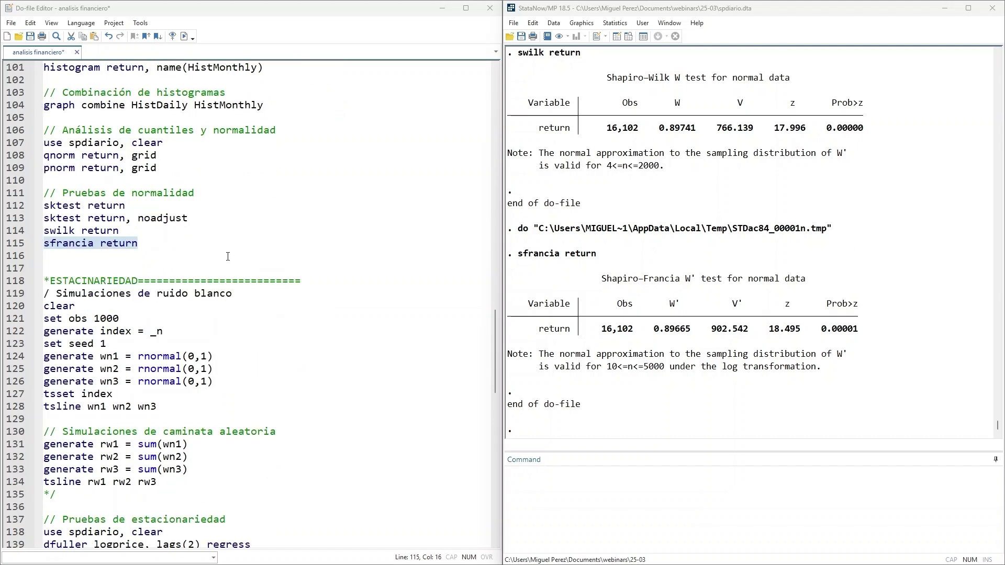
{"action": "scroll", "coordinate": [192, 247], "scroll_direction": "down", "scroll_amount": 4}
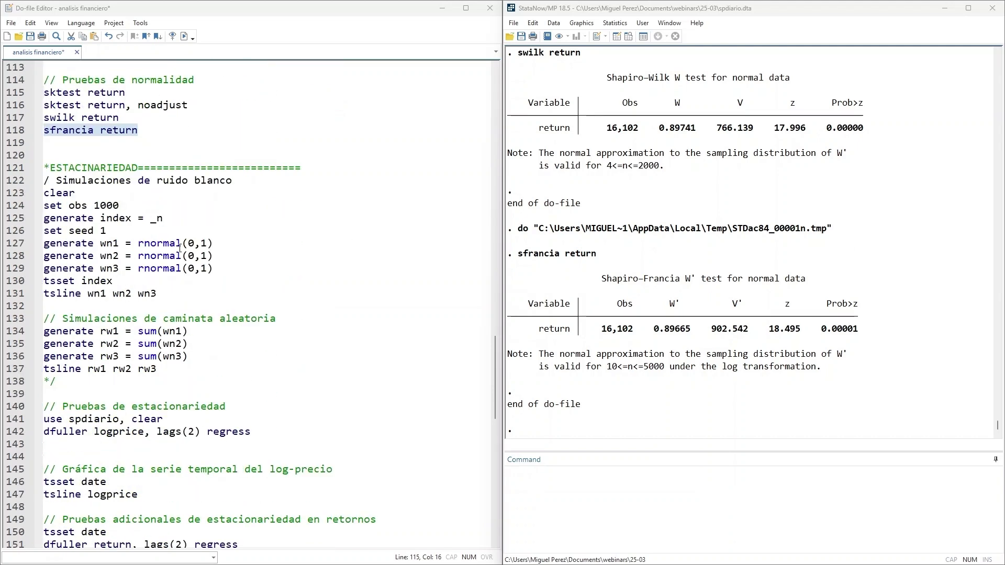
{"action": "scroll", "coordinate": [176, 240], "scroll_direction": "down", "scroll_amount": 1}
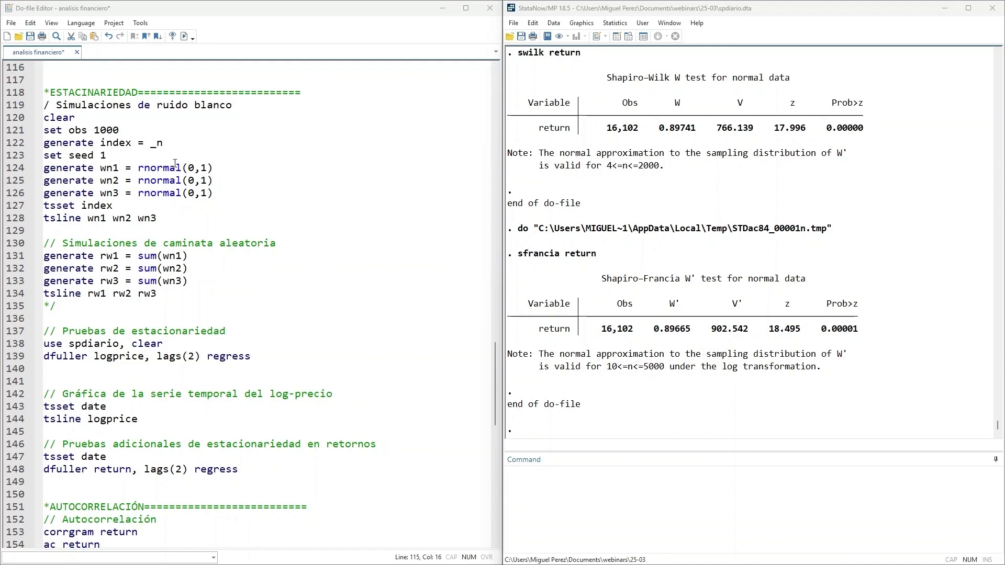
{"action": "left_click_drag", "start_coordinate": [156, 107], "coordinate": [232, 108]}
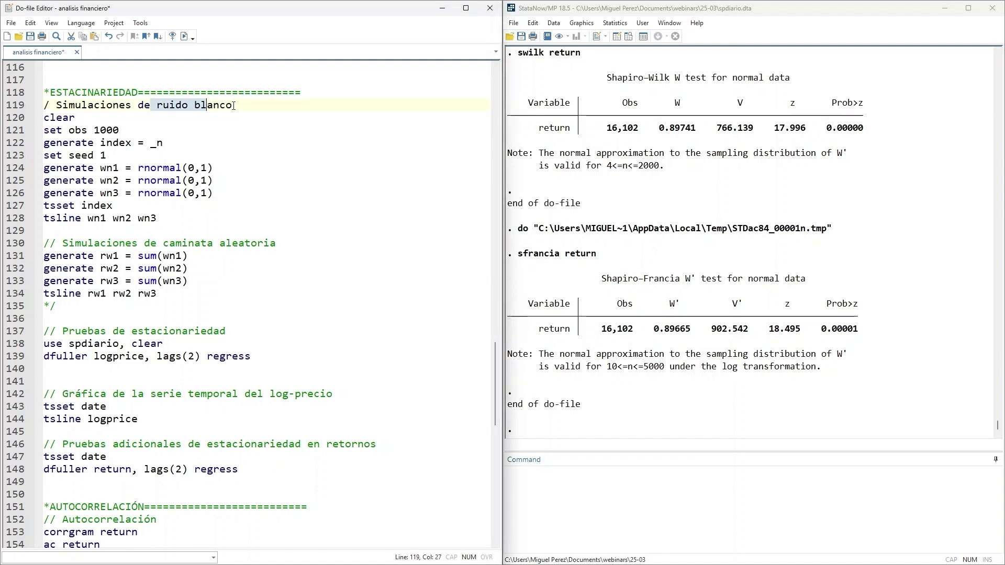
{"action": "double_click", "coordinate": [106, 130]}
{"action": "left_click_drag", "start_coordinate": [176, 224], "coordinate": [44, 118]}
{"action": "left_click", "coordinate": [184, 36]}
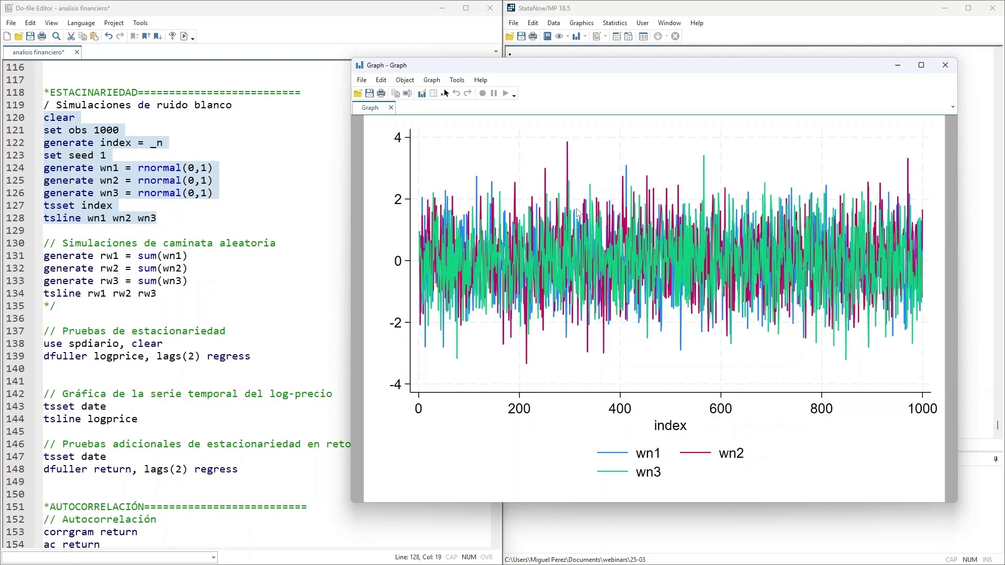
Step: Run the random walk simulation lines that generate rw1, rw2 and rw3 and plot them with tsline, and close the graph window
{"action": "left_click", "coordinate": [188, 287]}
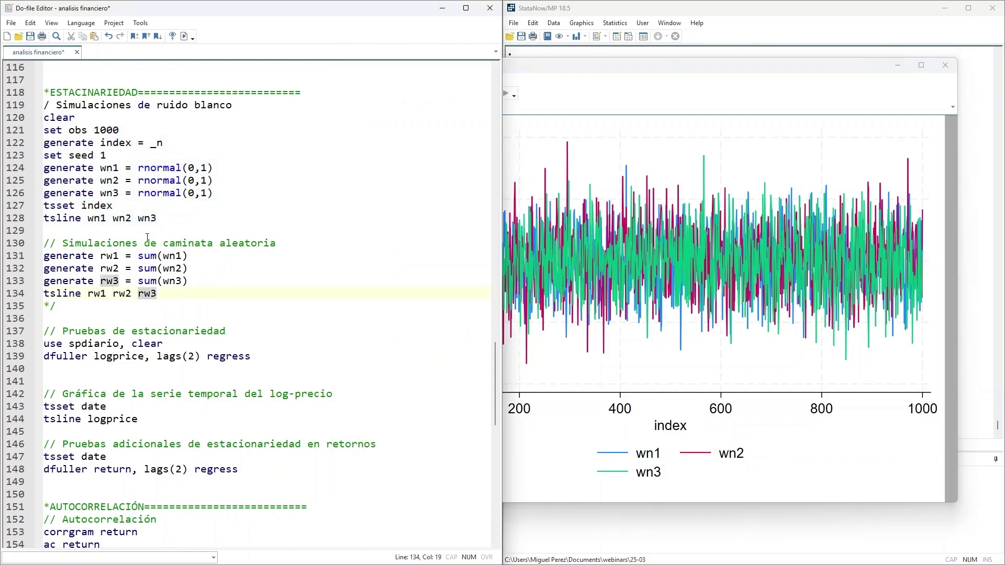
{"action": "left_click", "coordinate": [76, 243]}
{"action": "left_click", "coordinate": [275, 275]}
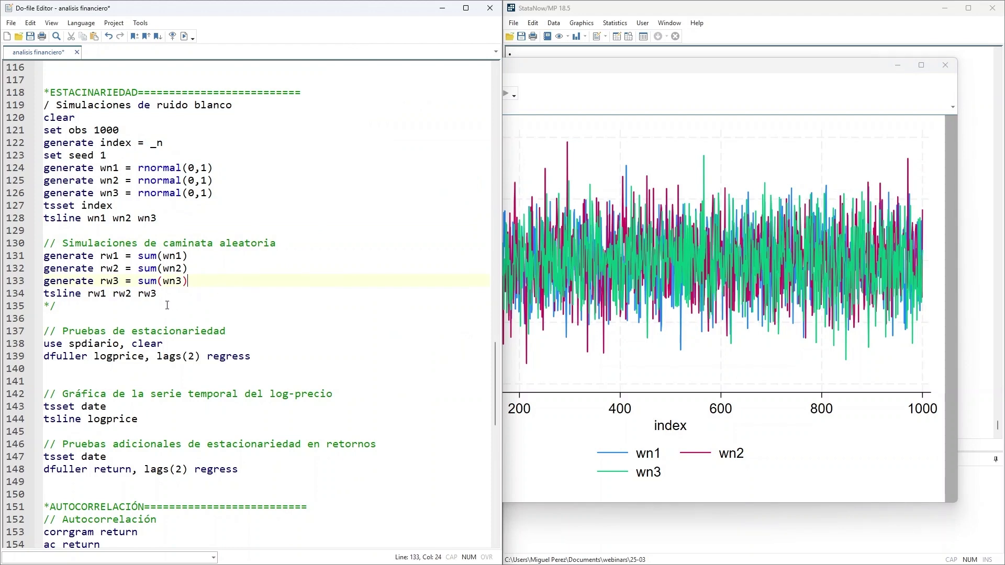
{"action": "left_click_drag", "start_coordinate": [178, 294], "coordinate": [42, 255]}
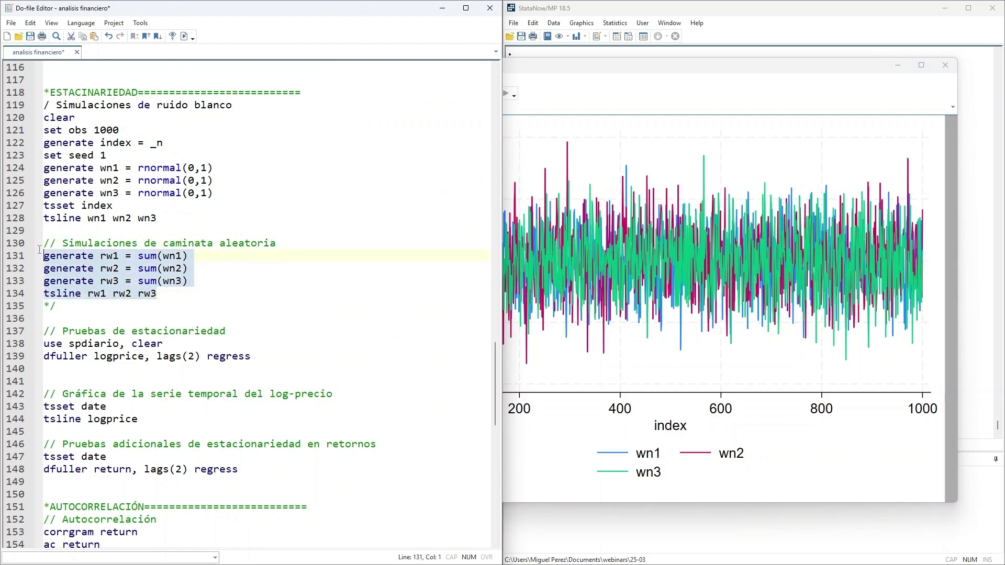
{"action": "left_click", "coordinate": [184, 35]}
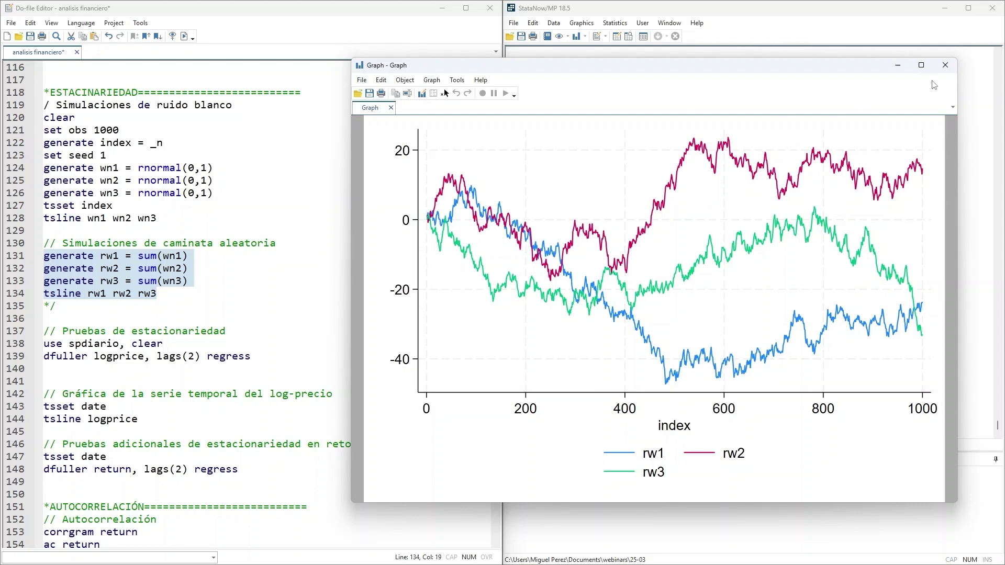
{"action": "left_click", "coordinate": [945, 65]}
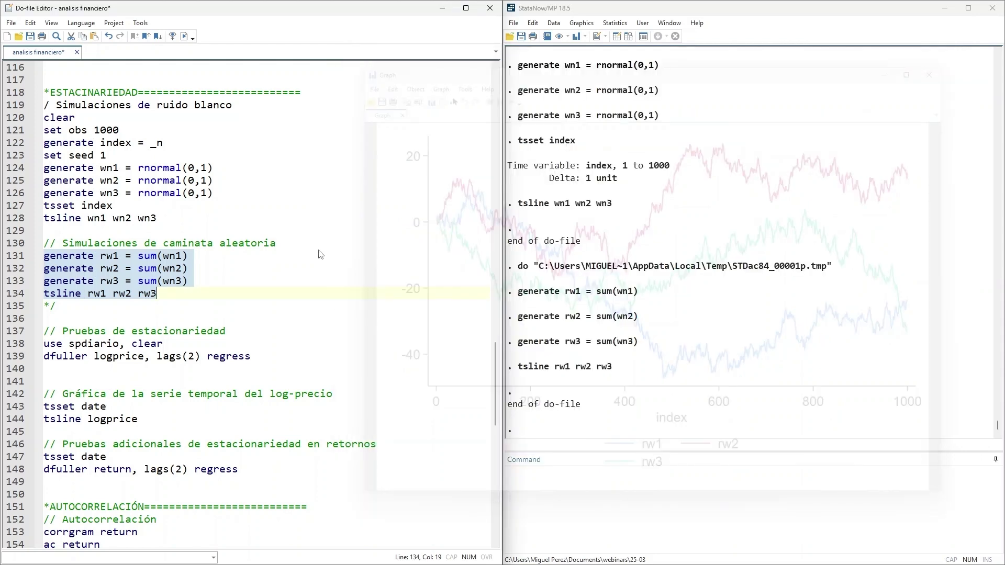
Step: Reload the daily dataset by running use spdiario, clear from the stationarity tests section
{"action": "scroll", "coordinate": [321, 255], "scroll_direction": "down", "scroll_amount": 4}
{"action": "left_click_drag", "start_coordinate": [172, 193], "coordinate": [44, 193]}
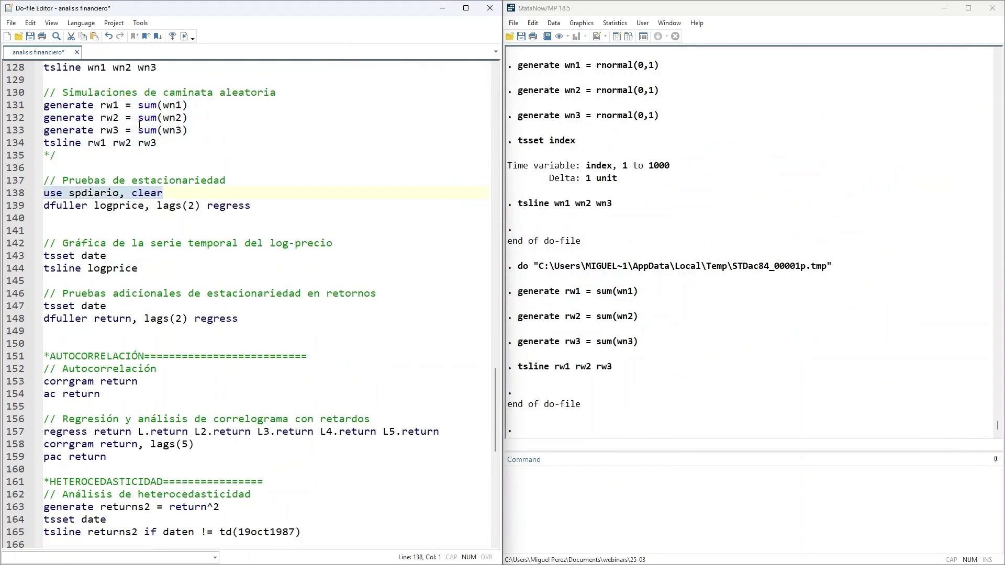
{"action": "left_click", "coordinate": [185, 36]}
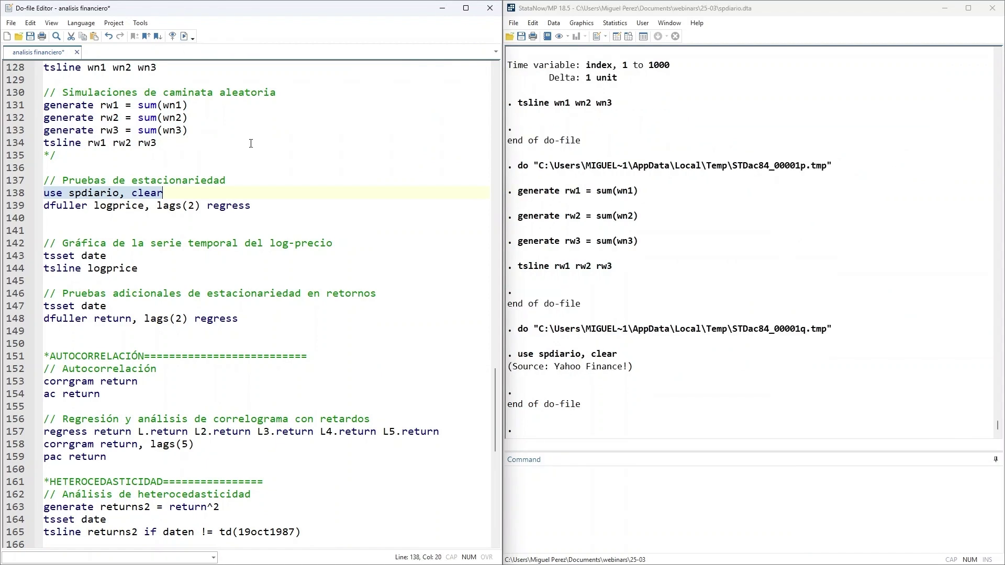
Step: Run dfuller logprice, lags(2) regress, and highlight the test statistic, critical values and MacKinnon p-value in the results
{"action": "left_click", "coordinate": [88, 206]}
{"action": "double_click", "coordinate": [88, 205]}
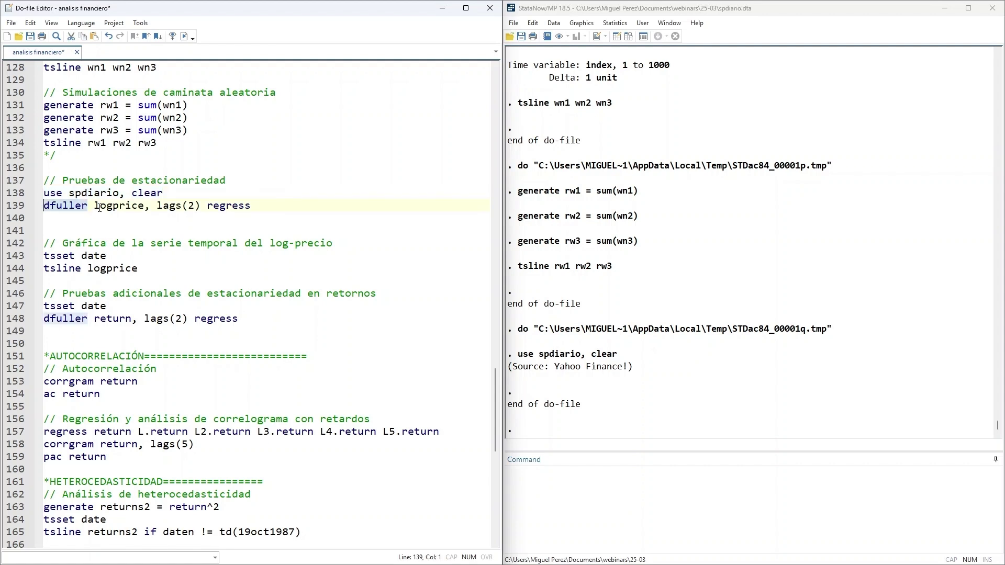
{"action": "double_click", "coordinate": [141, 206]}
{"action": "left_click", "coordinate": [276, 214]}
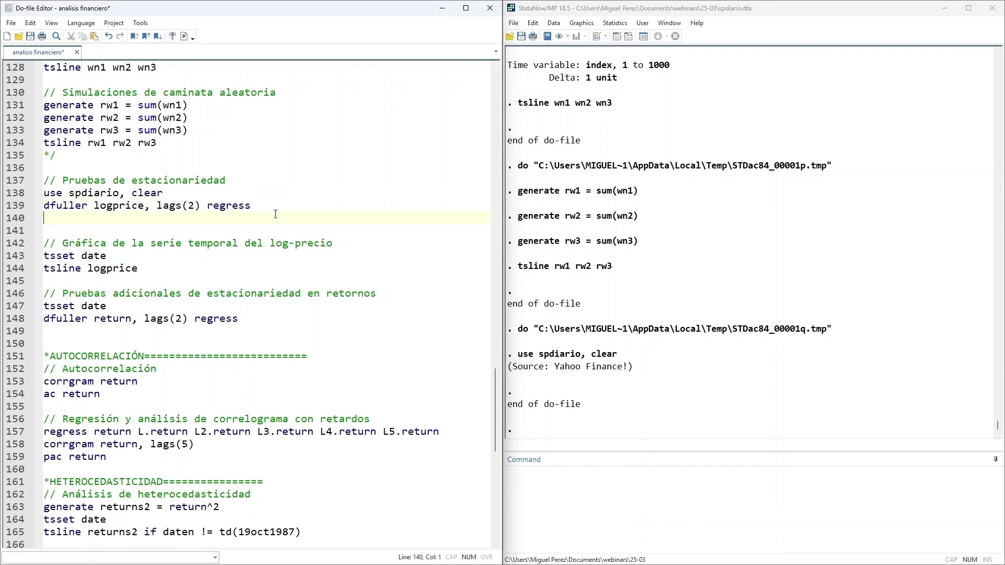
{"action": "left_click_drag", "start_coordinate": [284, 205], "coordinate": [43, 206]}
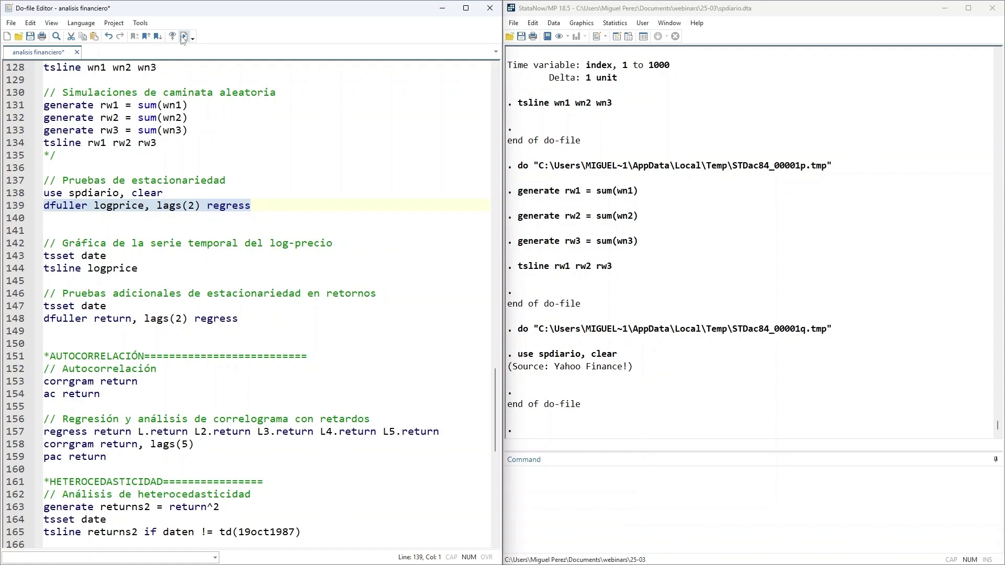
{"action": "left_click", "coordinate": [184, 36]}
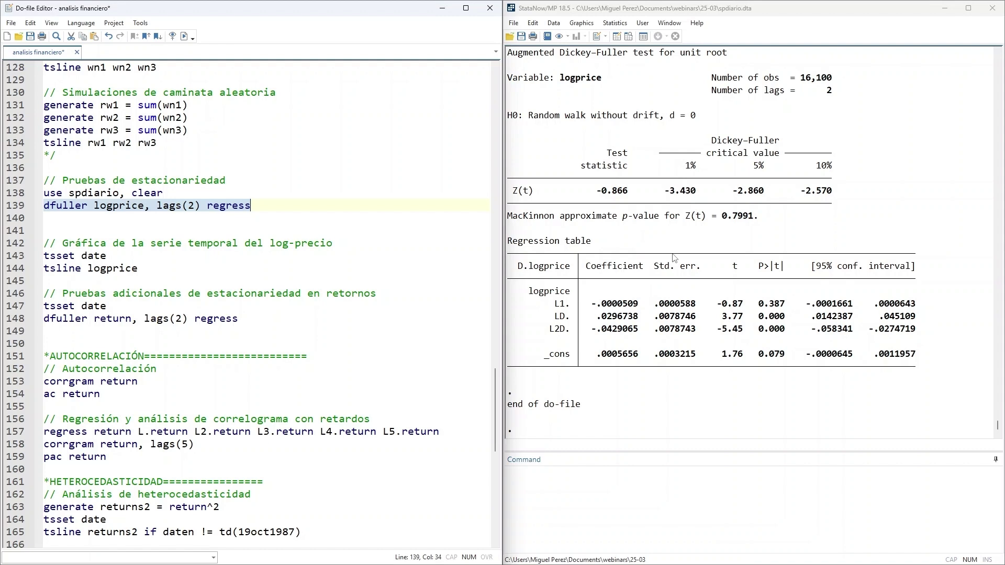
{"action": "left_click_drag", "start_coordinate": [588, 192], "coordinate": [630, 195]}
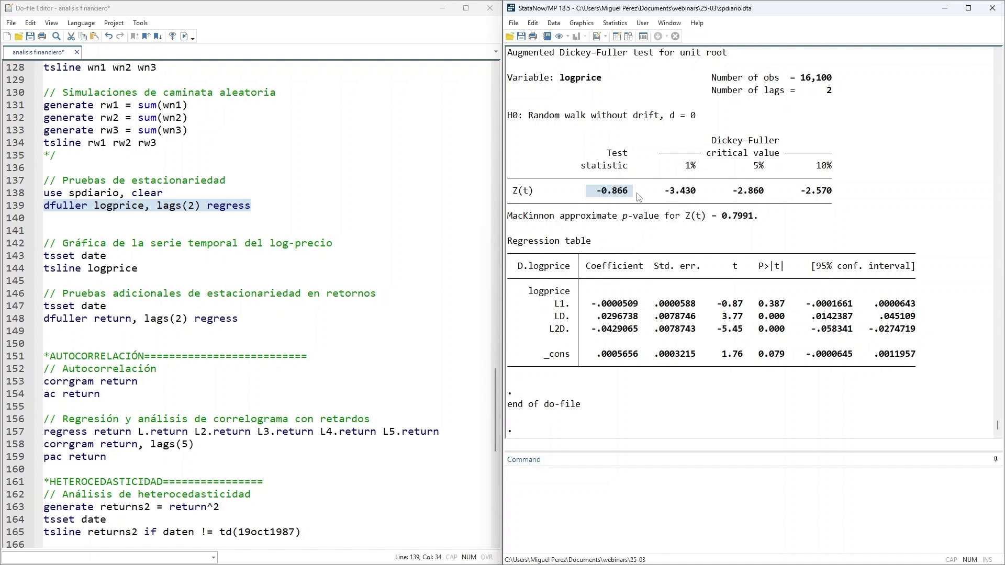
{"action": "left_click_drag", "start_coordinate": [655, 193], "coordinate": [845, 196]}
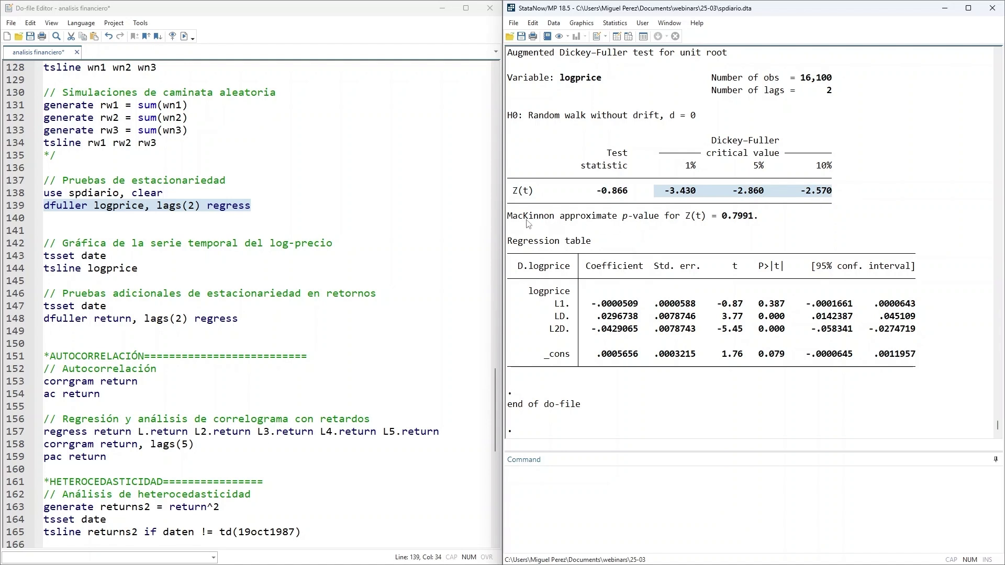
{"action": "left_click_drag", "start_coordinate": [513, 216], "coordinate": [800, 223]}
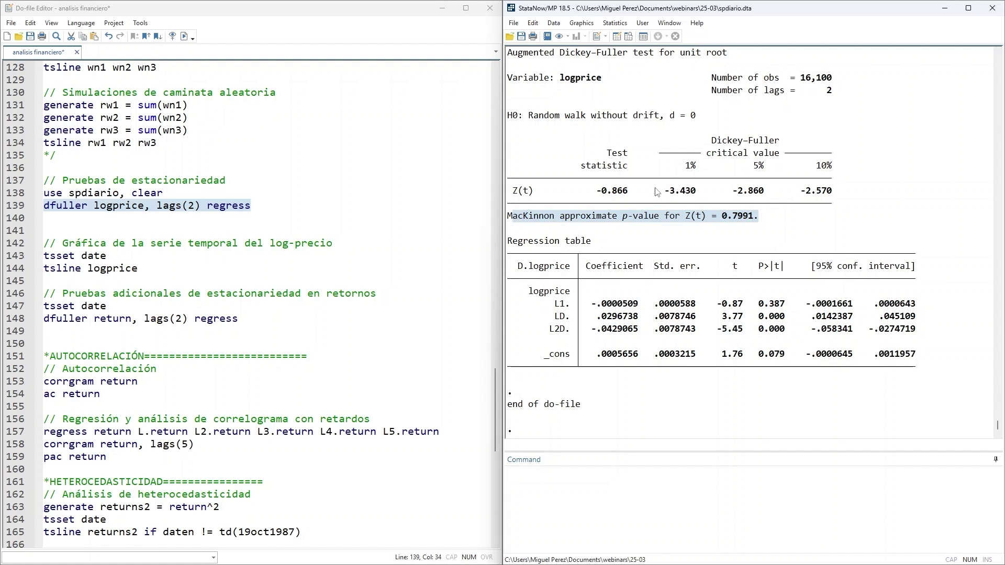
Step: Run tsset date and tsline logprice to plot the log-price time series, and close the graph window
{"action": "left_click_drag", "start_coordinate": [142, 266], "coordinate": [39, 255]}
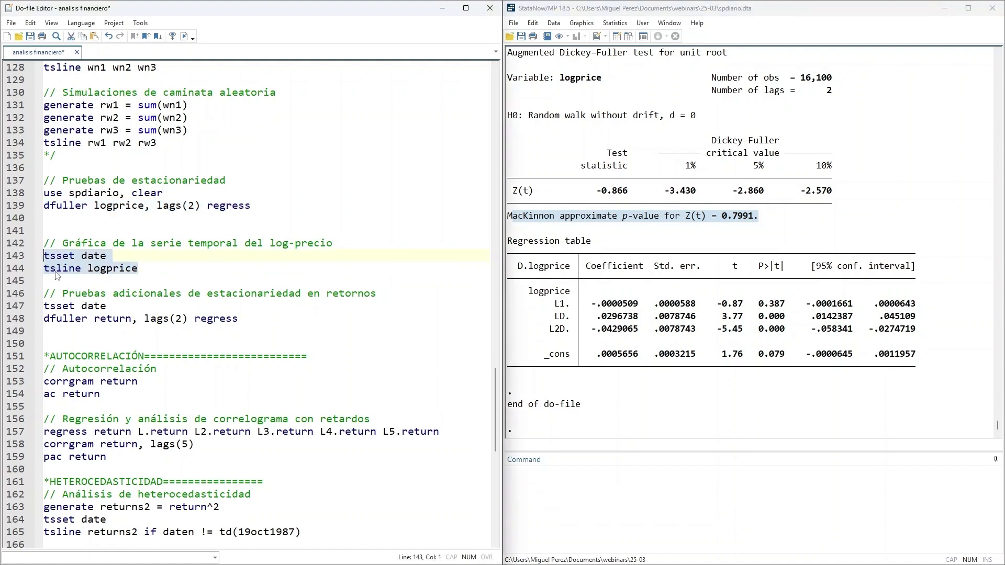
{"action": "left_click", "coordinate": [185, 37]}
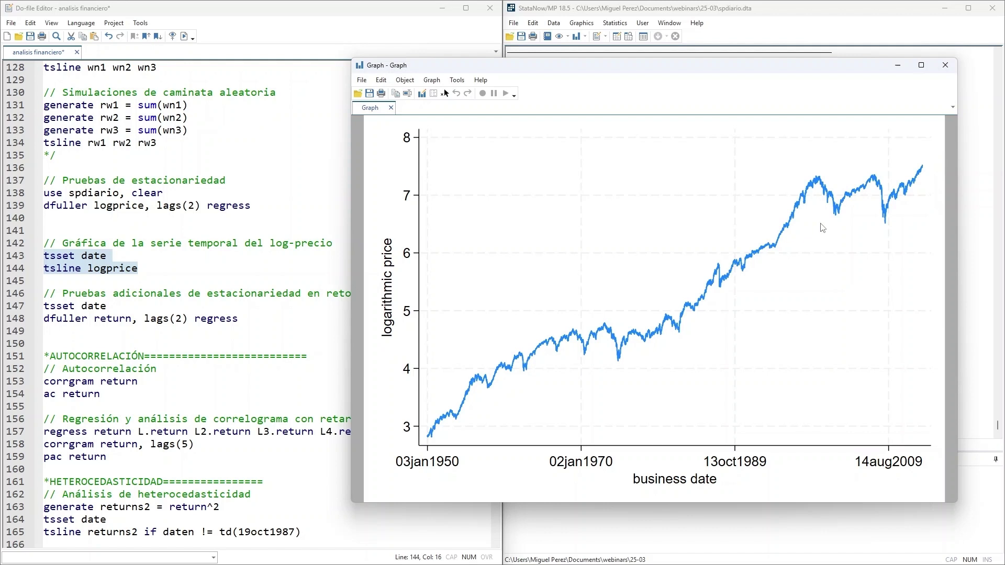
{"action": "key", "text": "alt+F4"}
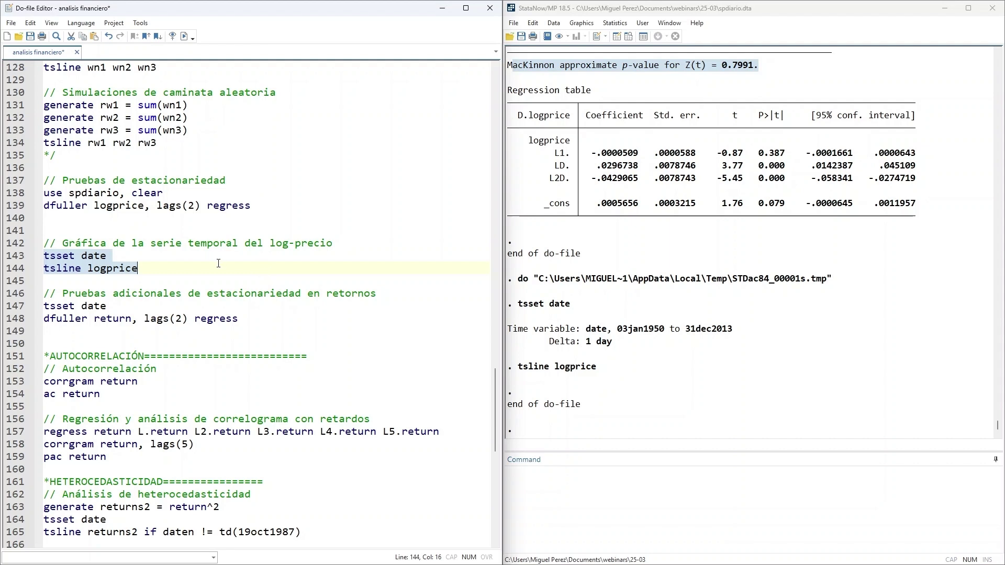
Step: Run dfuller return, lags(2) regress from the additional stationarity tests section of the do-file
{"action": "left_click_drag", "start_coordinate": [45, 320], "coordinate": [131, 319]}
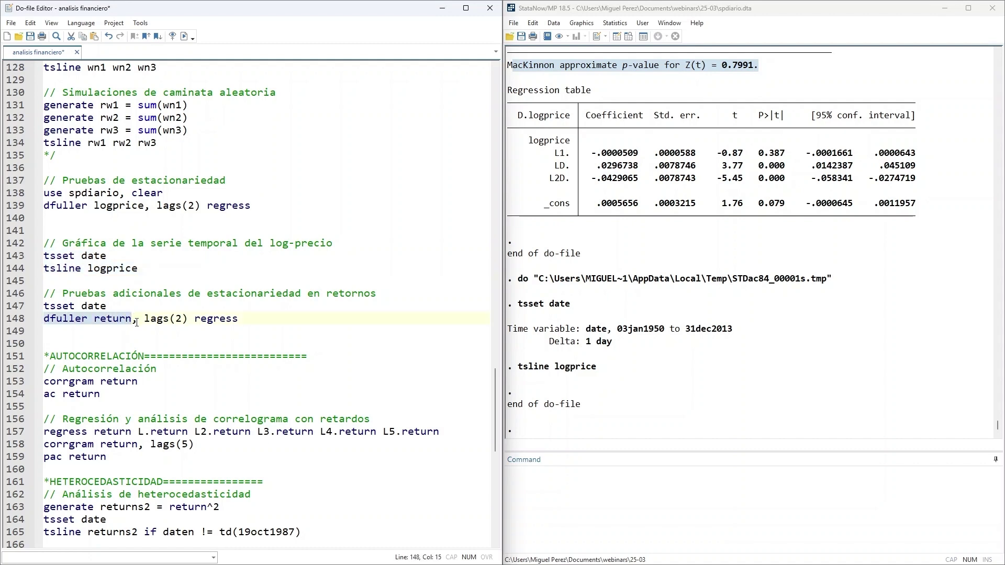
{"action": "left_click", "coordinate": [260, 319], "text": "shift"}
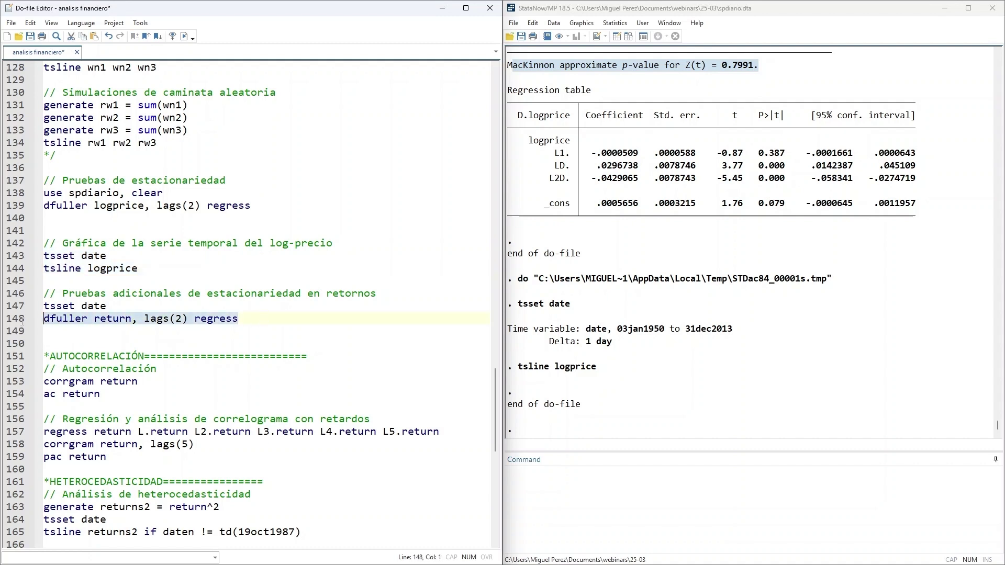
{"action": "left_click", "coordinate": [183, 36]}
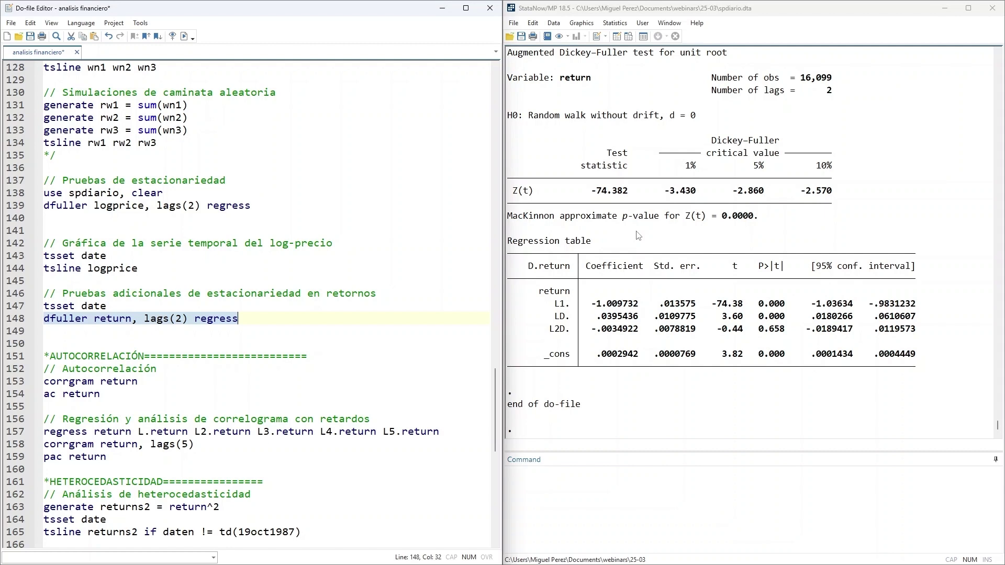
Step: Examine the Dickey–Fuller output for return, highlighting the test statistic, MacKinnon p-value, and the lag coefficients and L1 p-value in the regression table
{"action": "left_click_drag", "start_coordinate": [581, 192], "coordinate": [628, 196]}
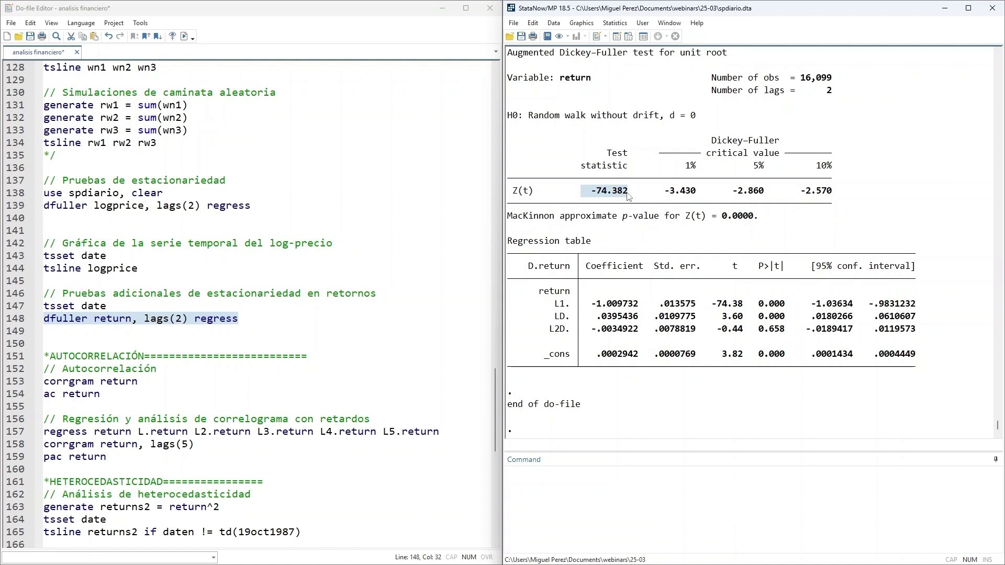
{"action": "left_click_drag", "start_coordinate": [712, 216], "coordinate": [759, 219]}
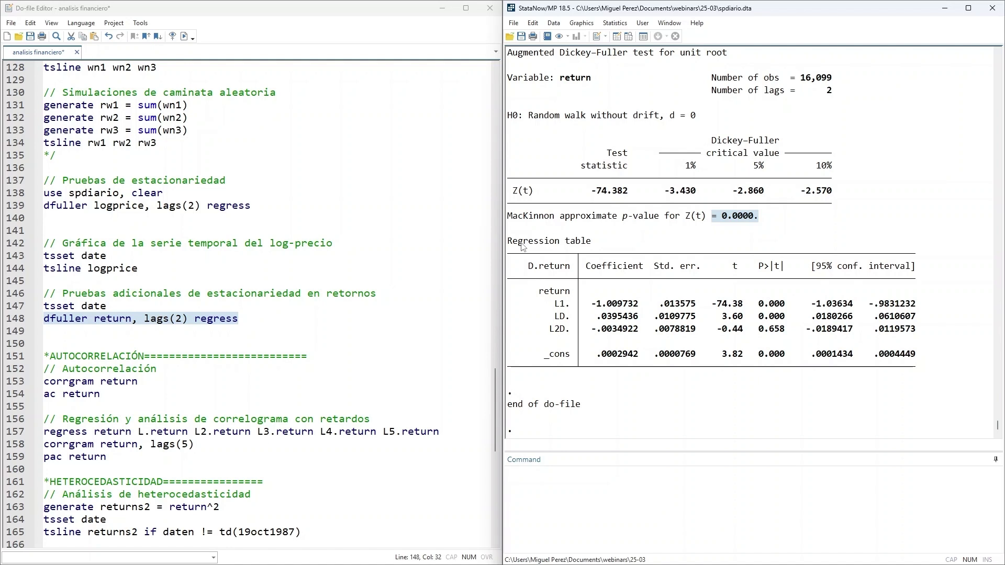
{"action": "left_click_drag", "start_coordinate": [521, 244], "coordinate": [601, 246]}
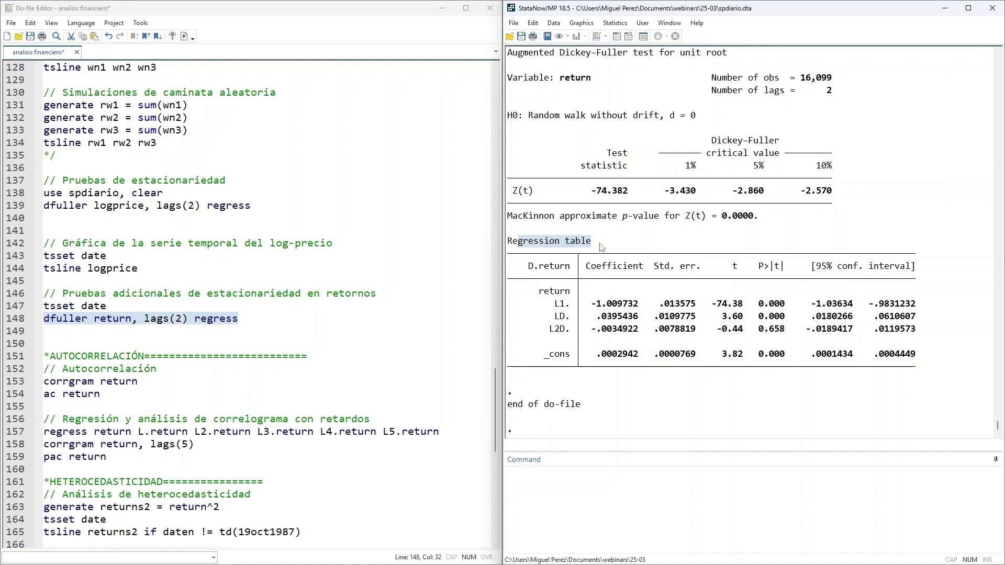
{"action": "left_click_drag", "start_coordinate": [588, 304], "coordinate": [622, 311]}
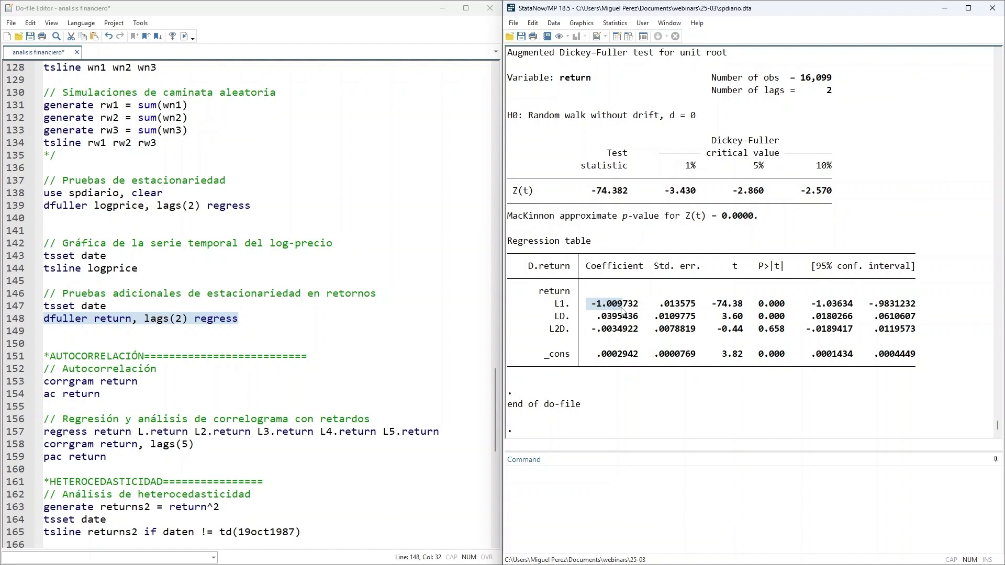
{"action": "left_click_drag", "start_coordinate": [759, 305], "coordinate": [779, 308]}
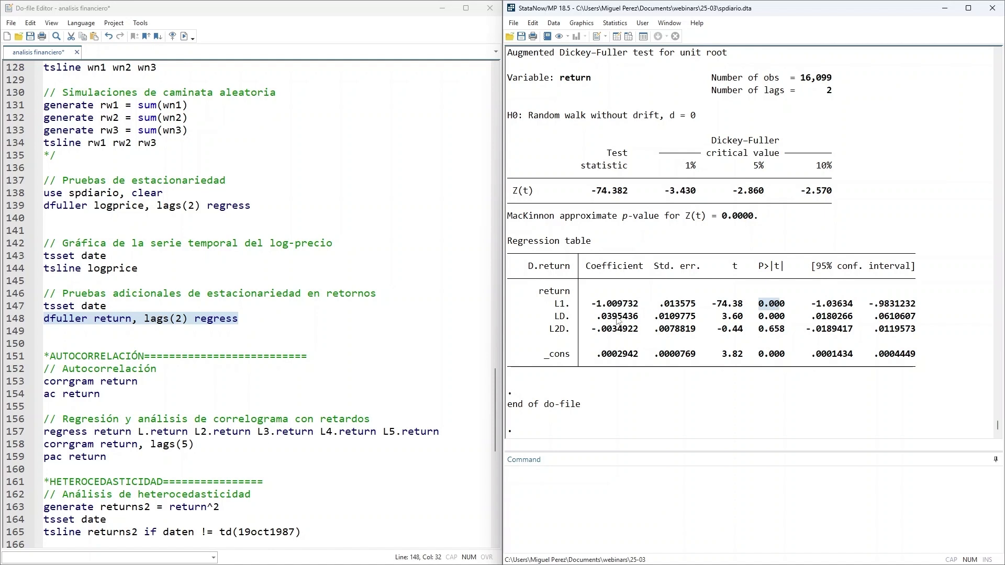
{"action": "left_click_drag", "start_coordinate": [598, 317], "coordinate": [610, 320]}
{"action": "left_click", "coordinate": [721, 248]}
{"action": "left_click", "coordinate": [238, 318]}
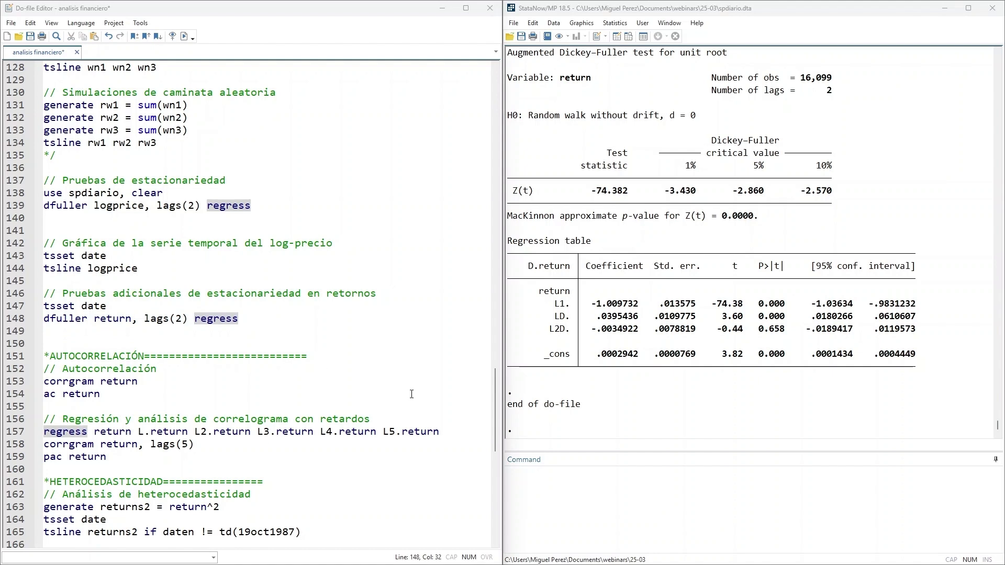
Step: Plot the return series by running tsline return as a direct command, and close the graph window
{"action": "left_click", "coordinate": [611, 499]}
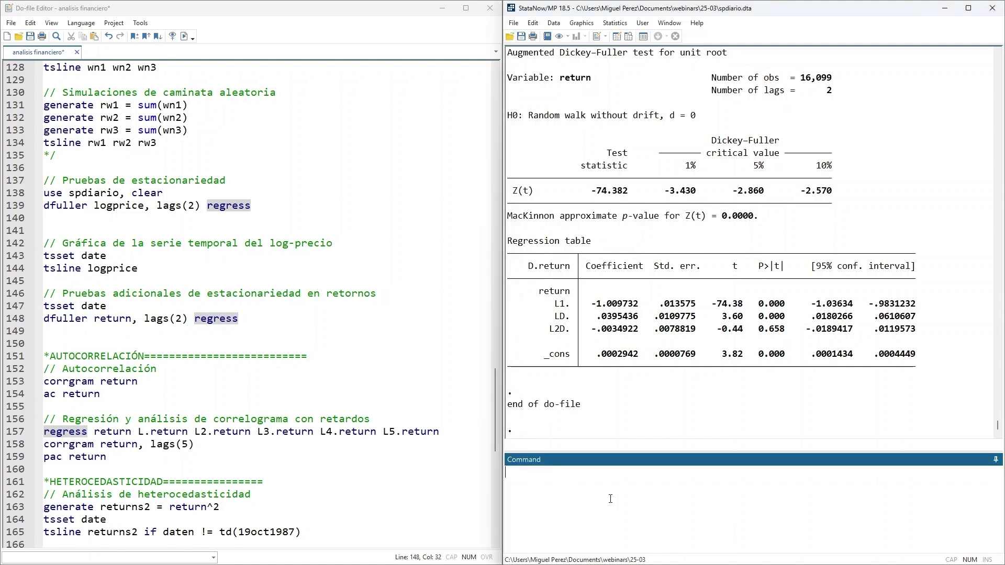
{"action": "type", "text": "tsline return"}
{"action": "key", "text": "Return"}
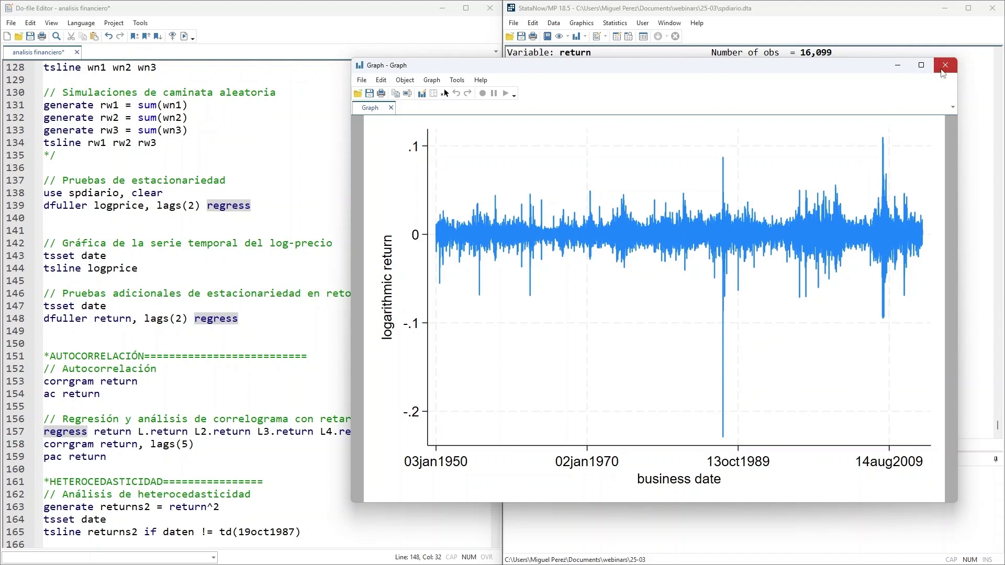
{"action": "left_click", "coordinate": [945, 65]}
Step: Run corrgram return from the autocorrelation section of the do-file
{"action": "scroll", "coordinate": [178, 280], "scroll_direction": "down", "scroll_amount": 2}
{"action": "scroll", "coordinate": [178, 281], "scroll_direction": "down", "scroll_amount": 5}
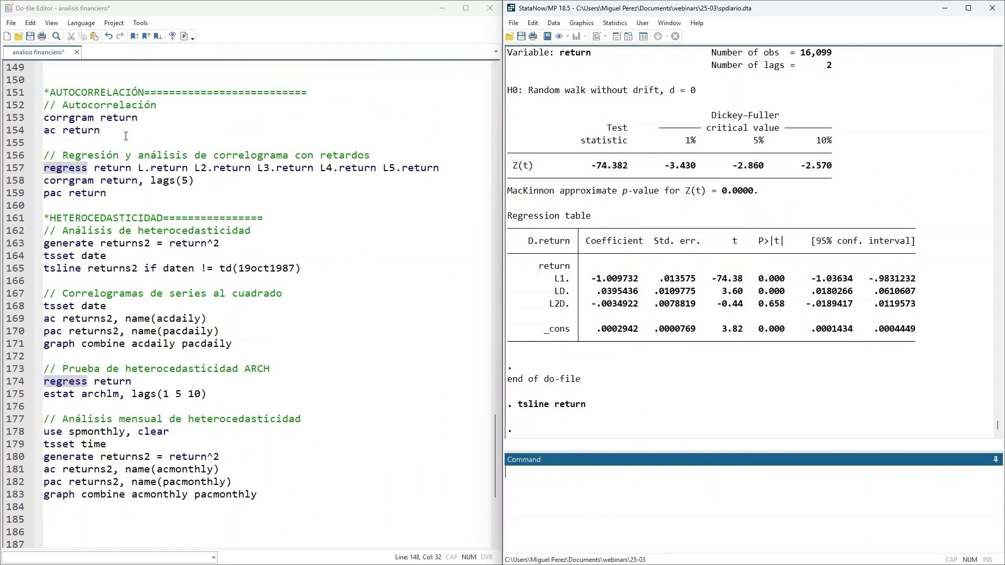
{"action": "left_click", "coordinate": [125, 136]}
{"action": "left_click", "coordinate": [206, 103]}
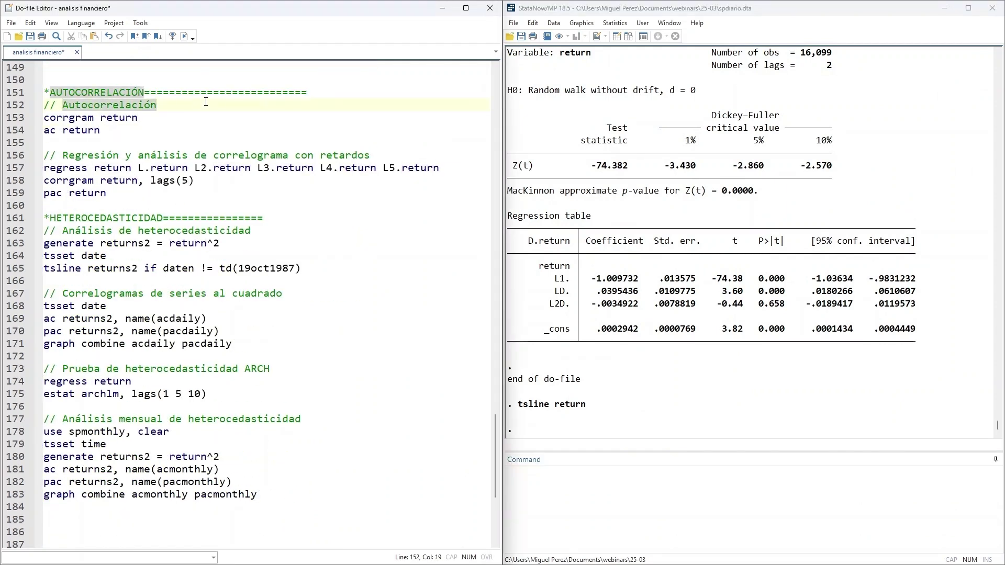
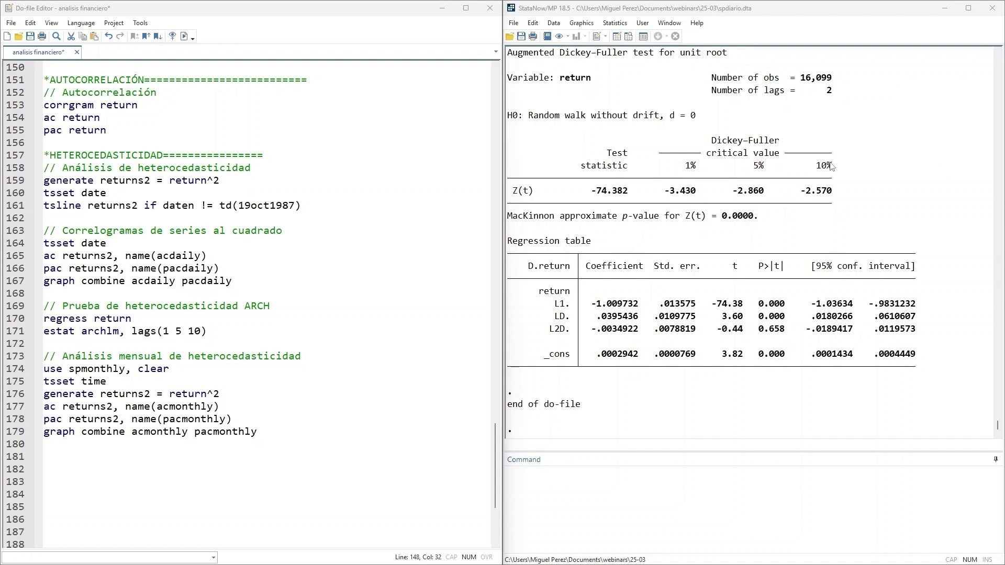
{"action": "left_click_drag", "start_coordinate": [153, 106], "coordinate": [44, 105]}
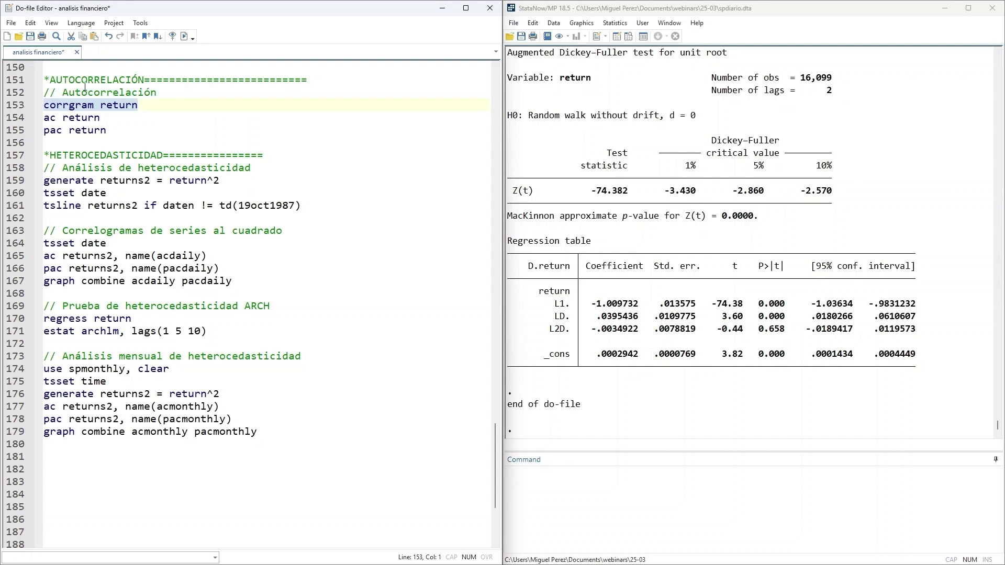
{"action": "left_click", "coordinate": [185, 36]}
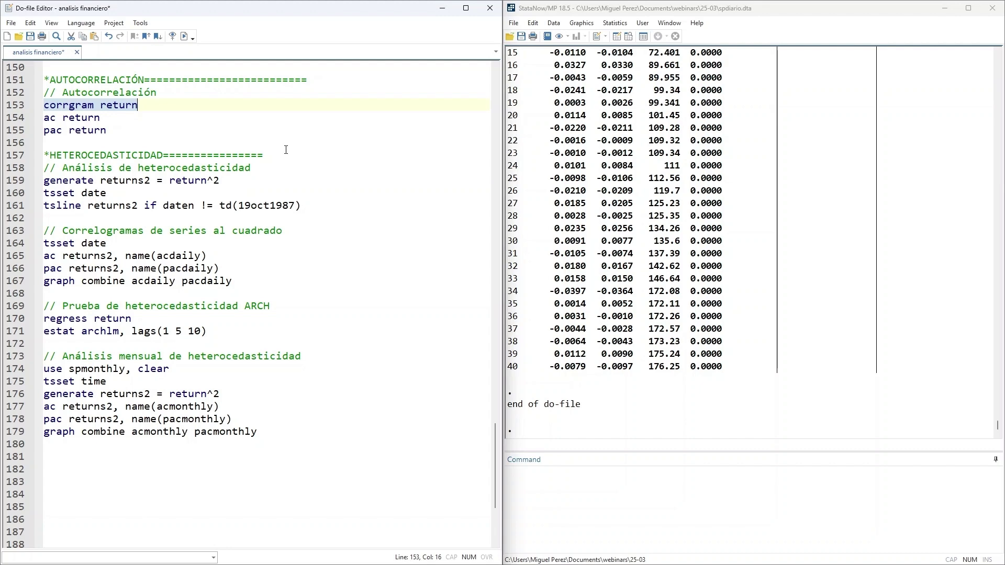
Step: Examine the correlogram table of return across its lags, highlighting the Q, Prob>Q, autocorrelation and partial autocorrelation columns
{"action": "scroll", "coordinate": [717, 209], "scroll_direction": "up", "scroll_amount": 10}
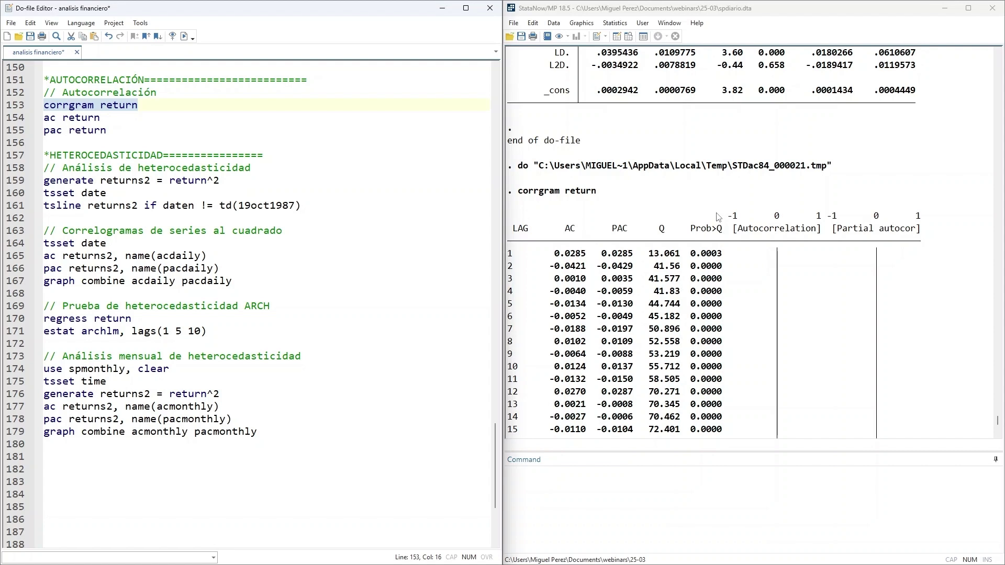
{"action": "left_click_drag", "start_coordinate": [670, 230], "coordinate": [655, 230]}
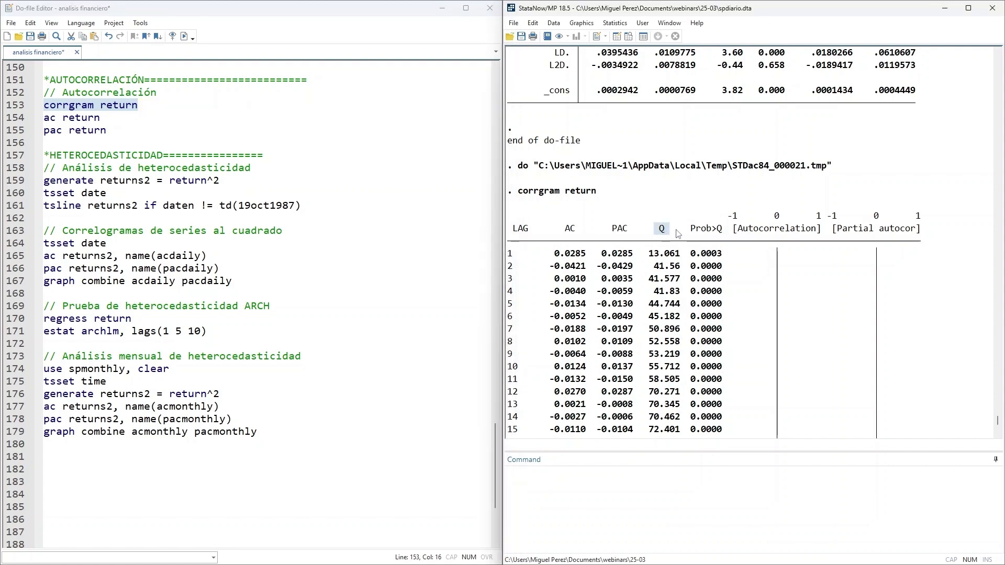
{"action": "left_click_drag", "start_coordinate": [681, 230], "coordinate": [706, 231]}
{"action": "left_click_drag", "start_coordinate": [734, 231], "coordinate": [905, 234]}
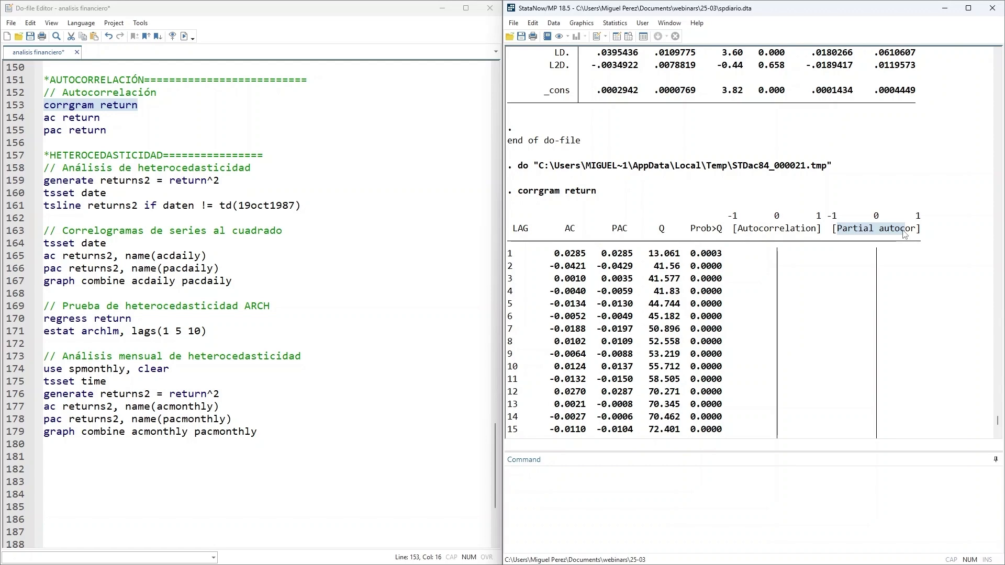
{"action": "scroll", "coordinate": [827, 251], "scroll_direction": "down", "scroll_amount": 10}
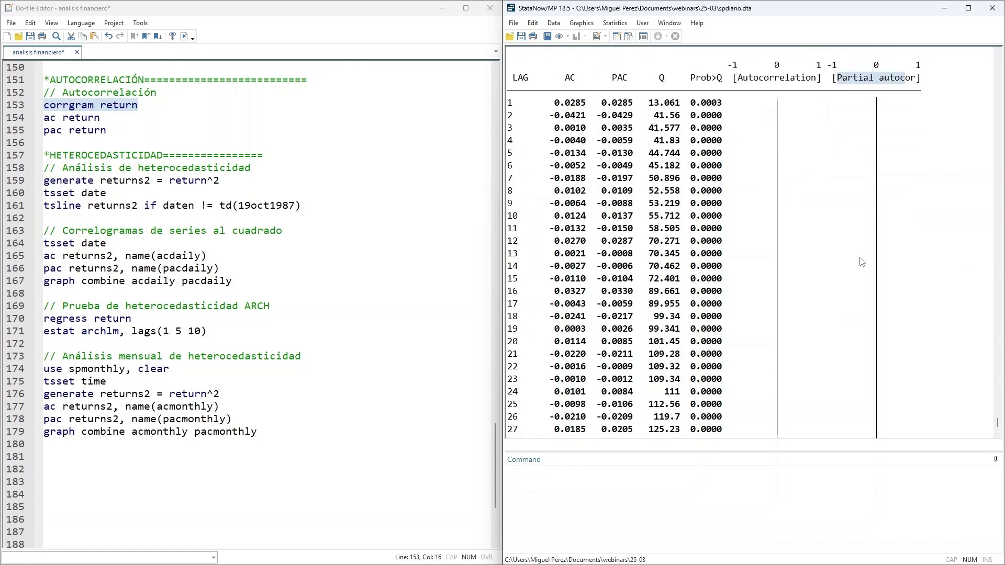
{"action": "scroll", "coordinate": [836, 340], "scroll_direction": "up", "scroll_amount": 9}
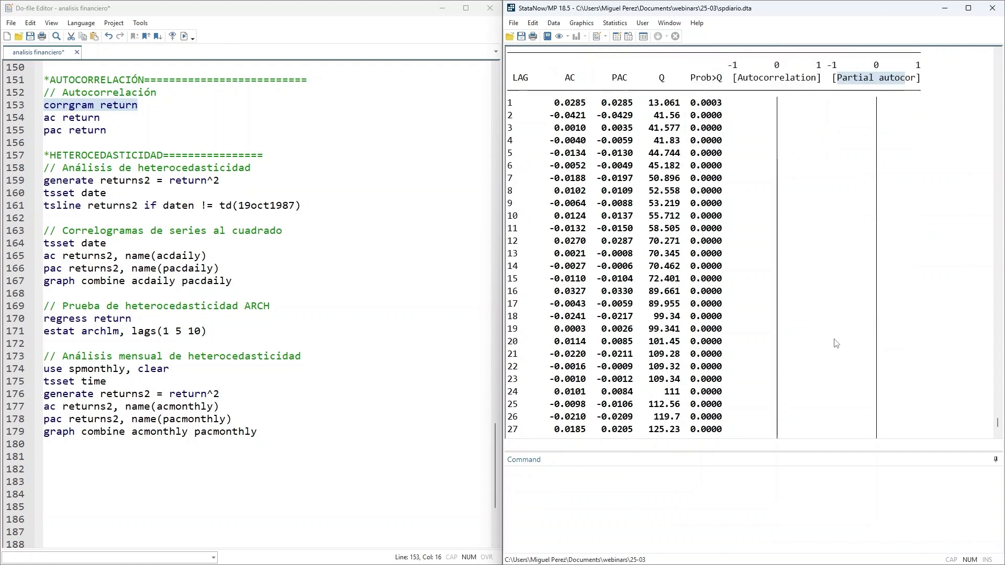
{"action": "left_click", "coordinate": [704, 218]}
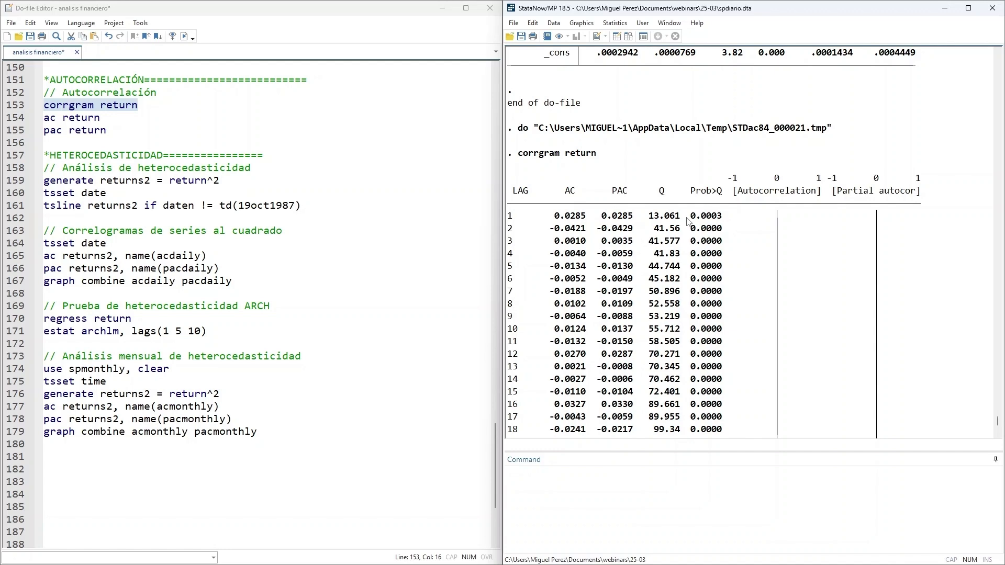
{"action": "scroll", "coordinate": [725, 238], "scroll_direction": "down", "scroll_amount": 6}
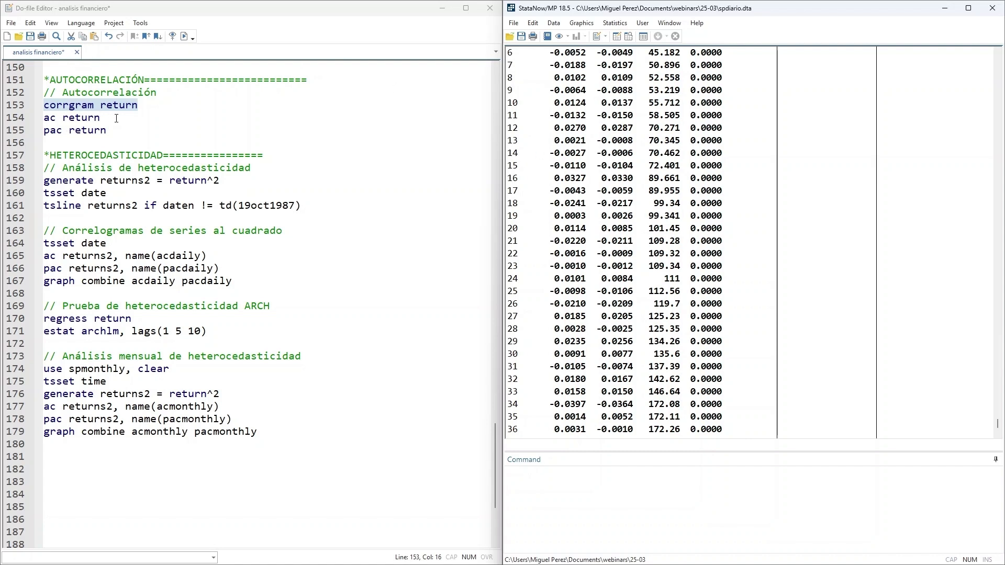
Step: Run ac return to plot the autocorrelations of the returns
{"action": "left_click_drag", "start_coordinate": [106, 117], "coordinate": [14, 117]}
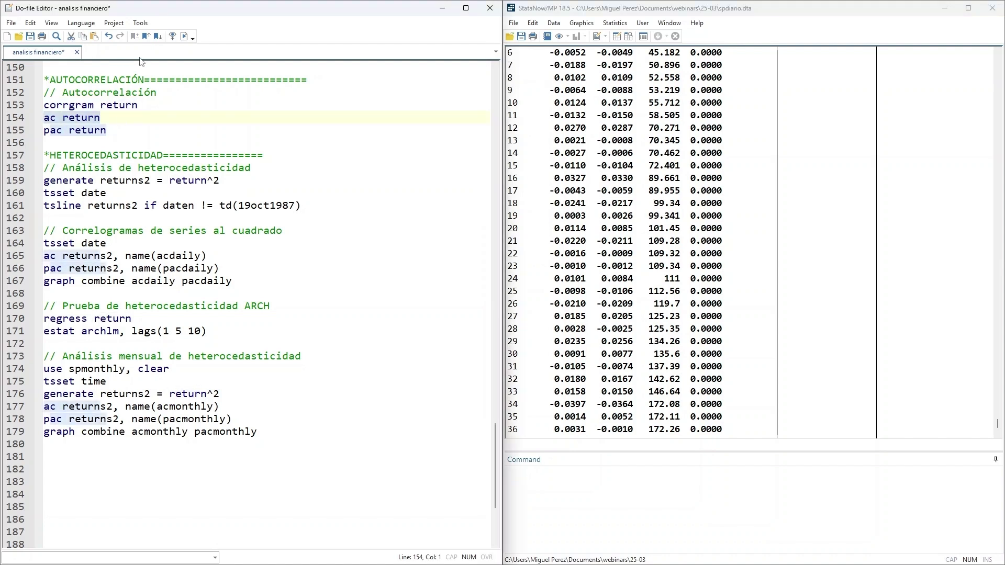
{"action": "left_click", "coordinate": [110, 131]}
{"action": "left_click", "coordinate": [45, 117], "text": "shift"}
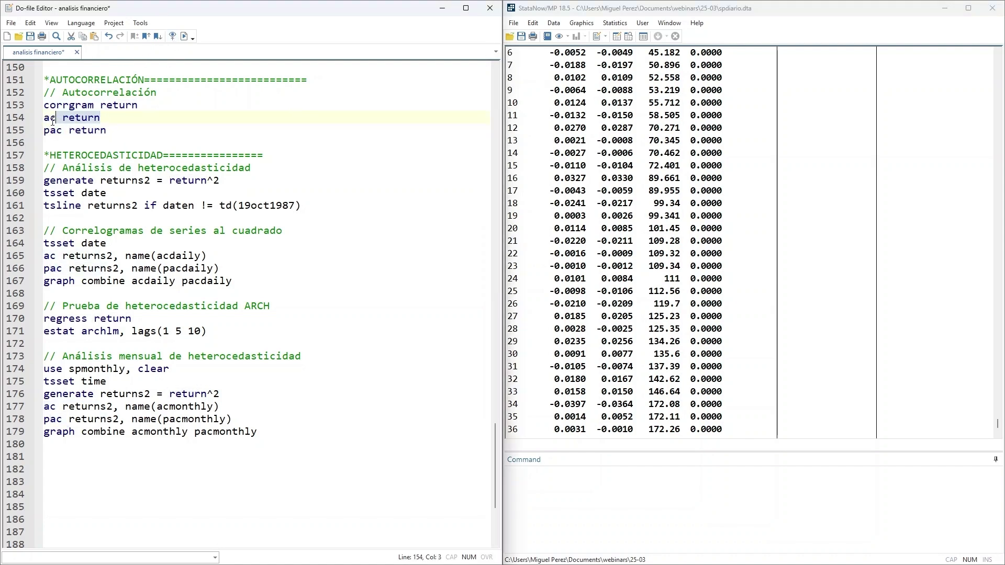
{"action": "left_click", "coordinate": [184, 37]}
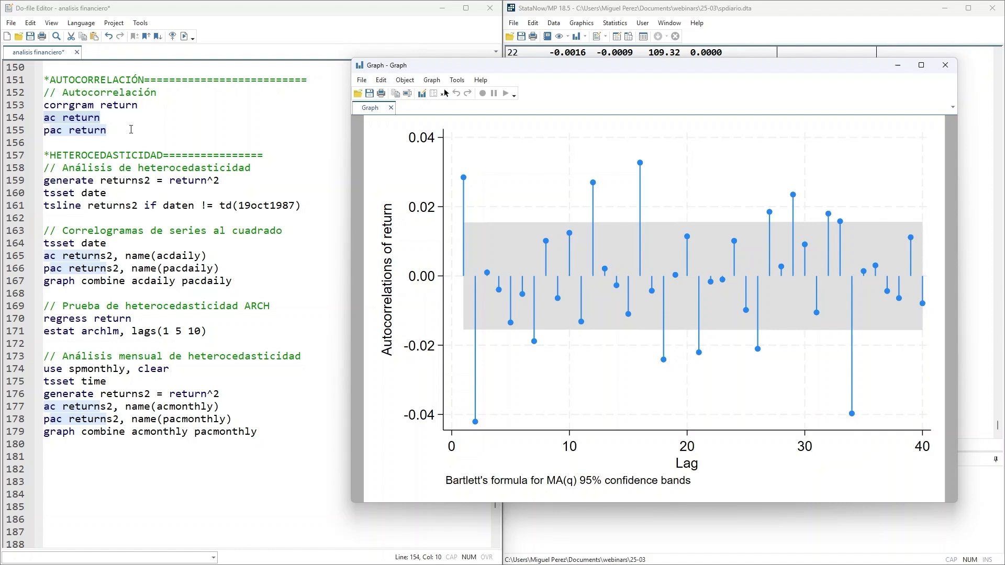
Step: Run pac return to plot the partial autocorrelations of the returns, and close the graph window
{"action": "left_click", "coordinate": [108, 131]}
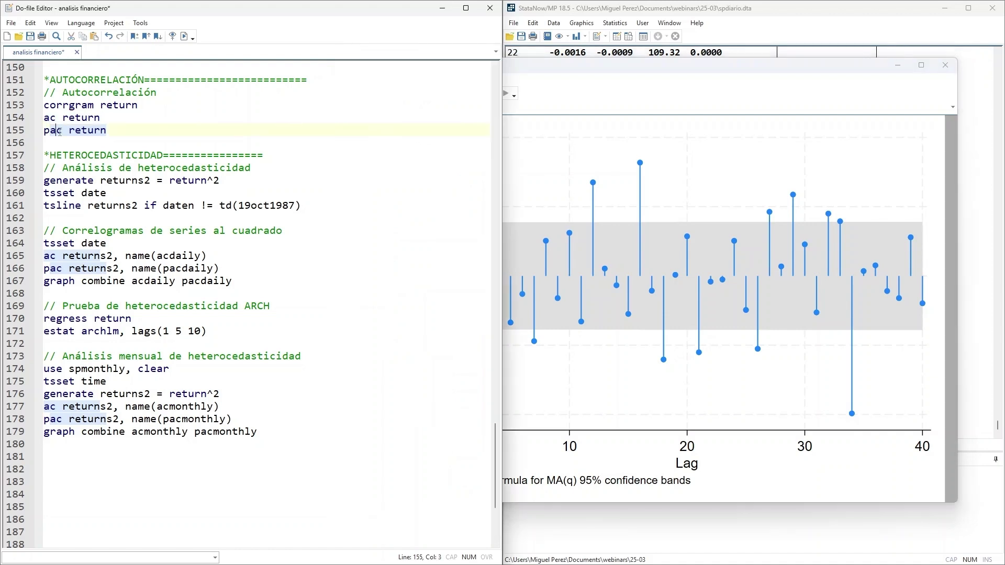
{"action": "left_click_drag", "start_coordinate": [107, 131], "coordinate": [44, 131]}
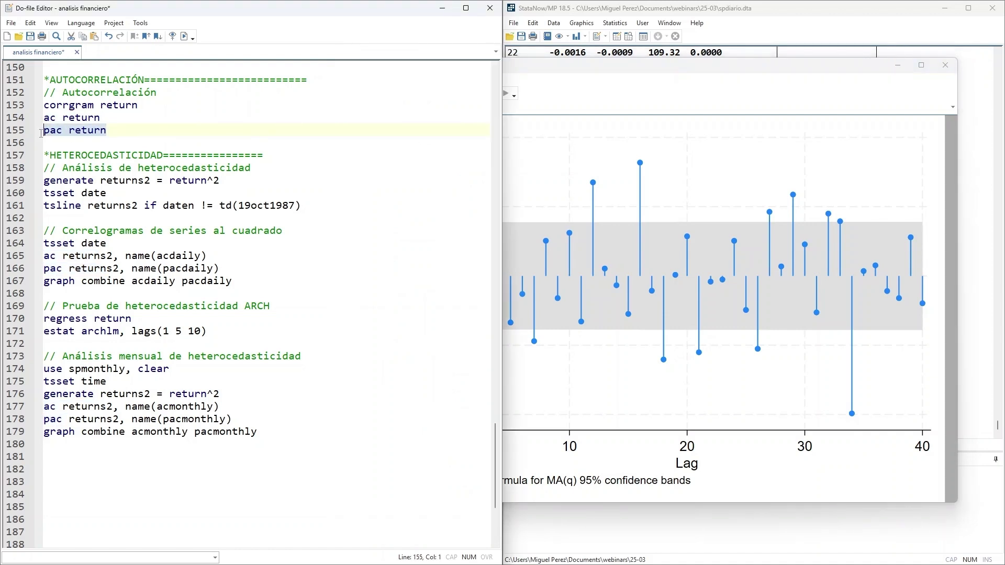
{"action": "left_click", "coordinate": [184, 36]}
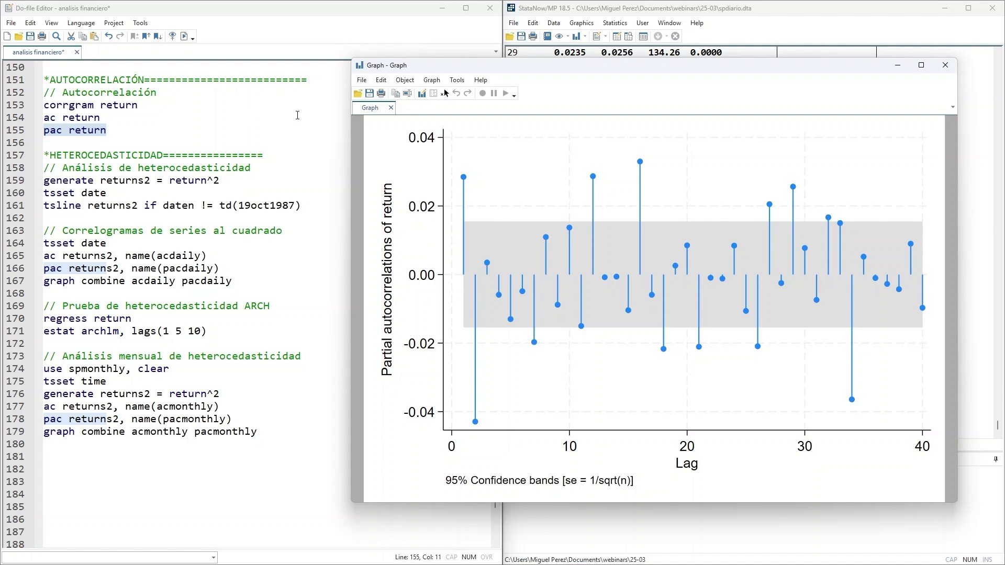
{"action": "left_click", "coordinate": [946, 66]}
Step: Run the heteroscedasticity lines that generate returns2 = return^2, tsset date, and plot tsline returns2 if daten != td(19oct1987)
{"action": "scroll", "coordinate": [313, 174], "scroll_direction": "down", "scroll_amount": 2}
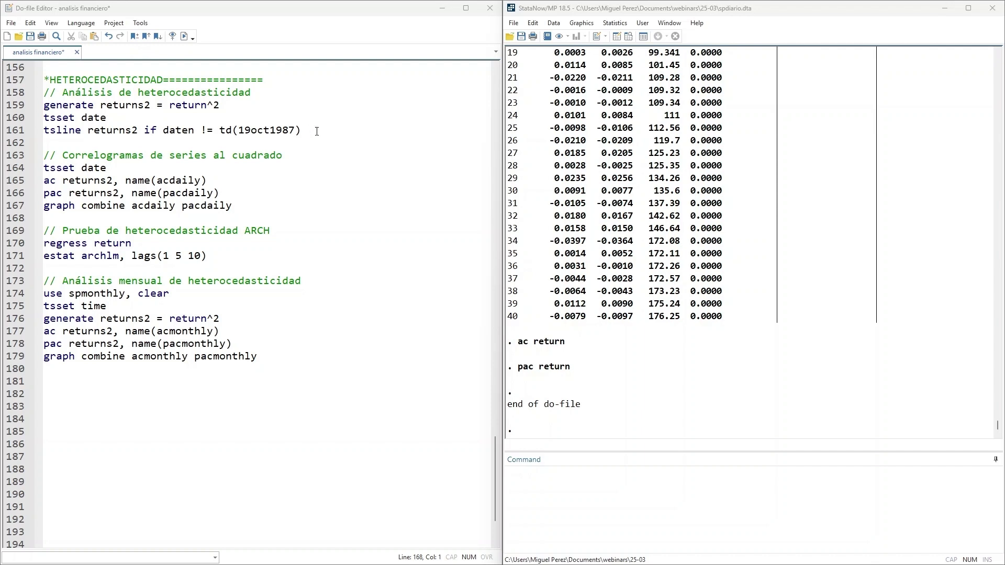
{"action": "left_click_drag", "start_coordinate": [317, 131], "coordinate": [25, 105]}
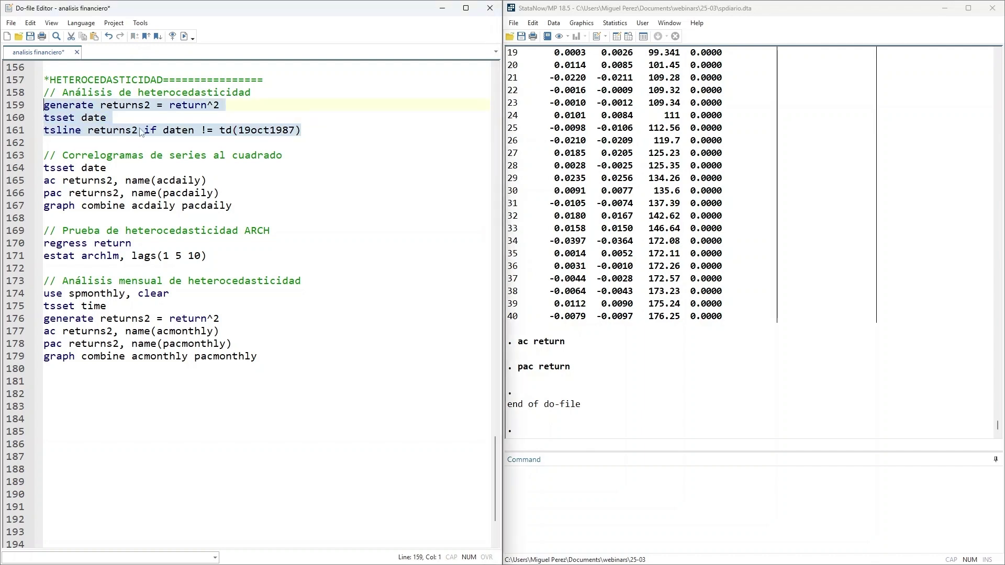
{"action": "left_click", "coordinate": [182, 39]}
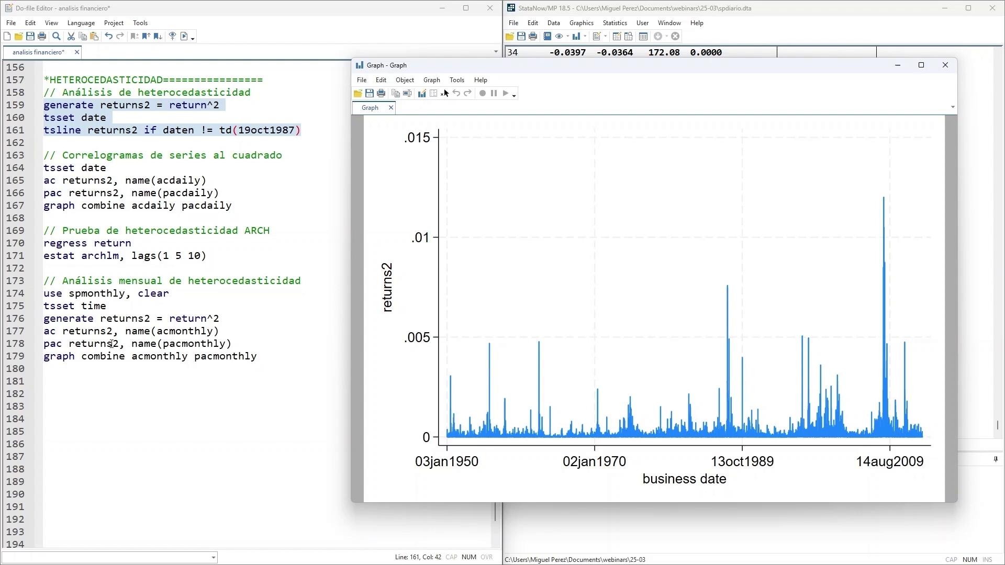
Step: Run the squared-series correlogram lines that set date as time variable, plot ac and pac of returns2 as acdaily and pacdaily, and combine both graphs
{"action": "left_click", "coordinate": [210, 205]}
{"action": "left_click", "coordinate": [56, 181]}
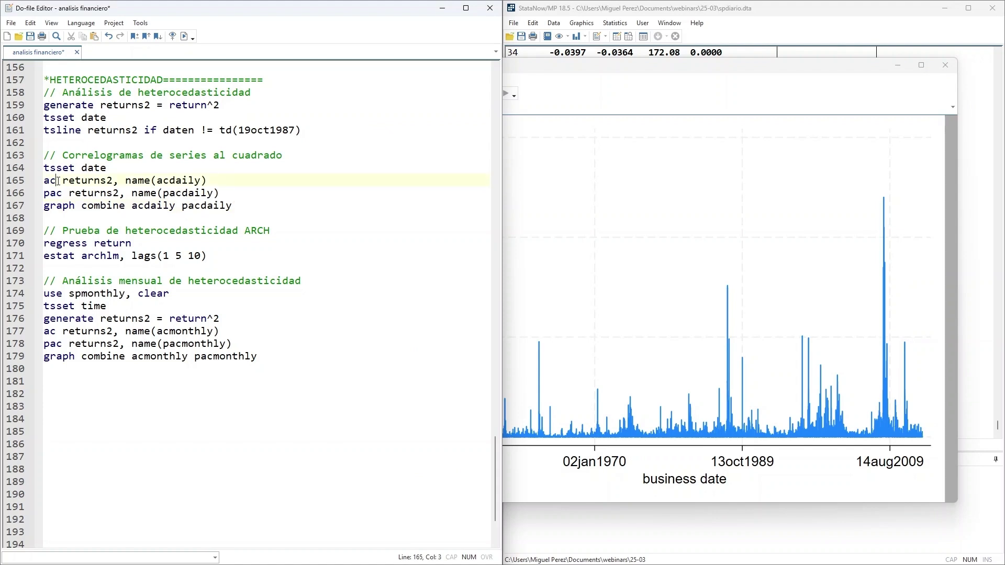
{"action": "left_click", "coordinate": [63, 193]}
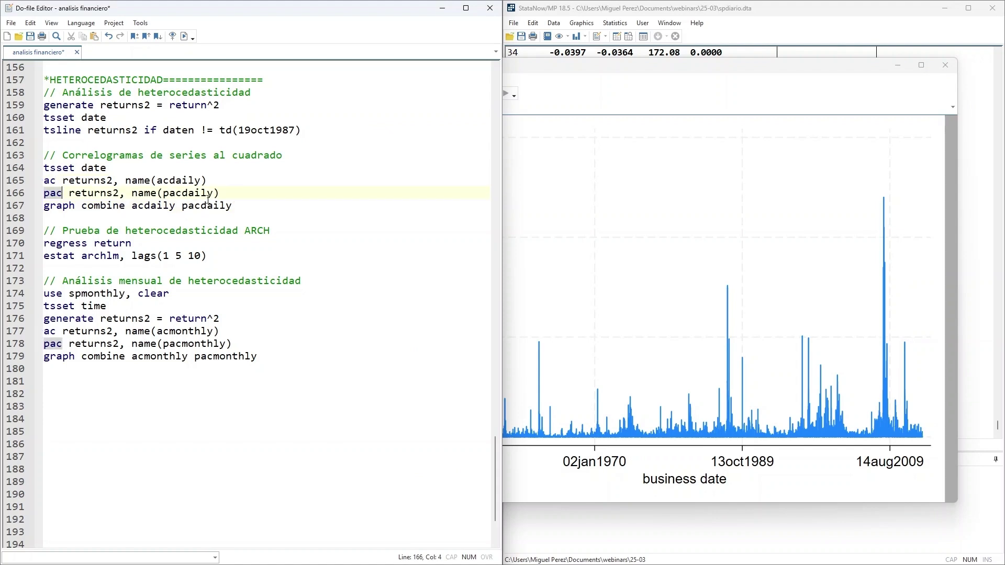
{"action": "left_click_drag", "start_coordinate": [246, 206], "coordinate": [44, 167]}
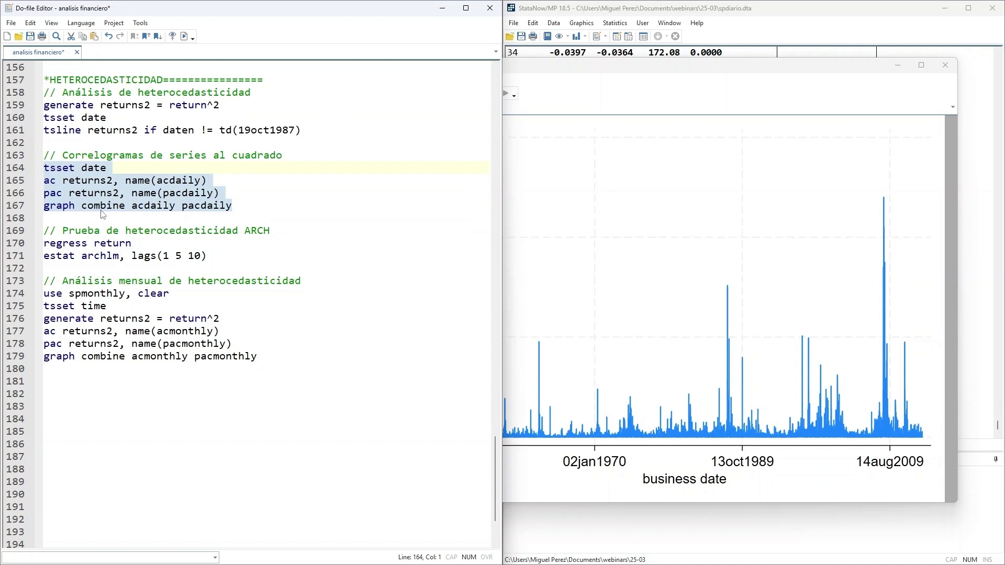
{"action": "left_click", "coordinate": [184, 36]}
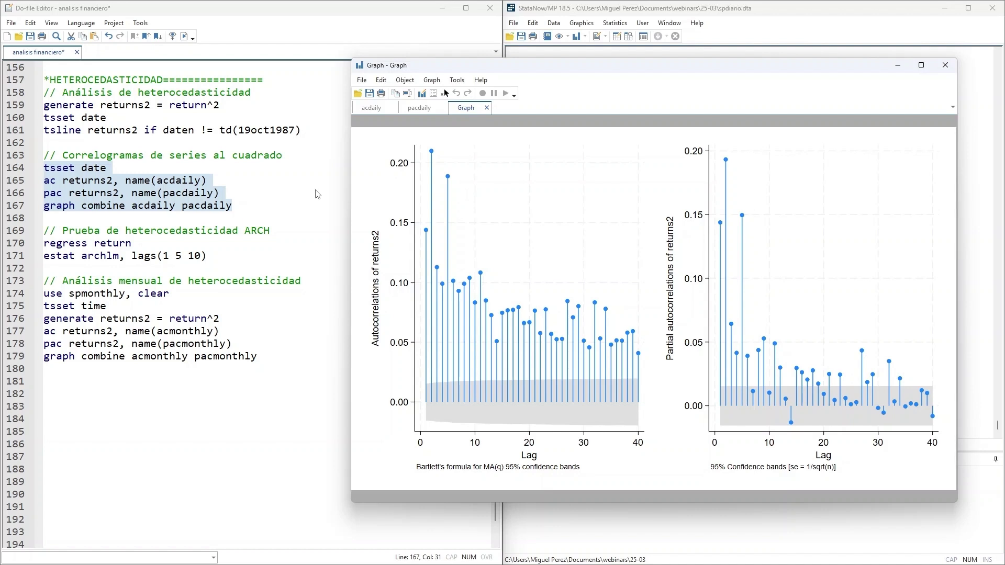
Step: Run the ARCH heteroscedasticity test lines, regress return and estat archlm, lags(1 5 10), and close the graph window to expose the output
{"action": "left_click", "coordinate": [163, 231]}
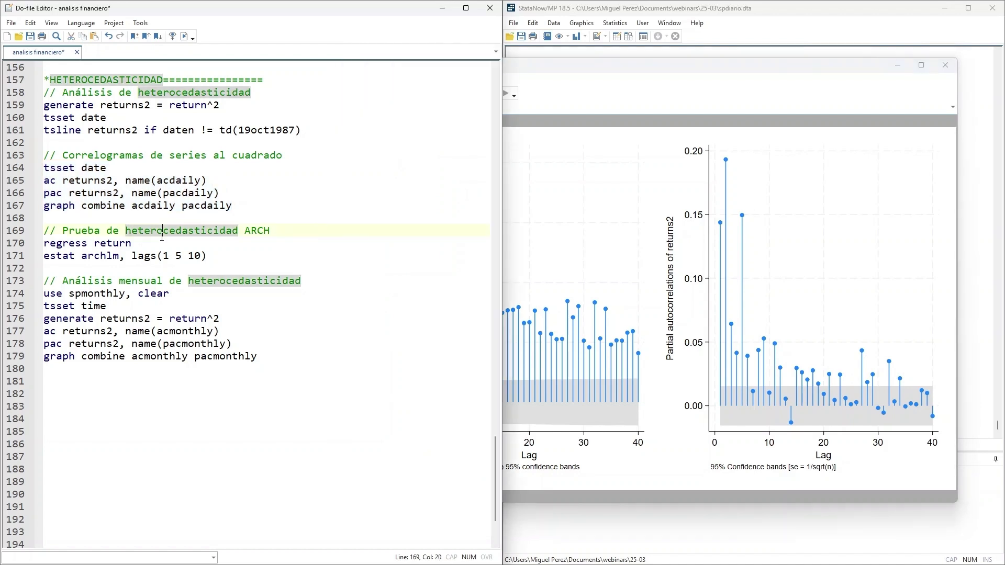
{"action": "left_click", "coordinate": [155, 243]}
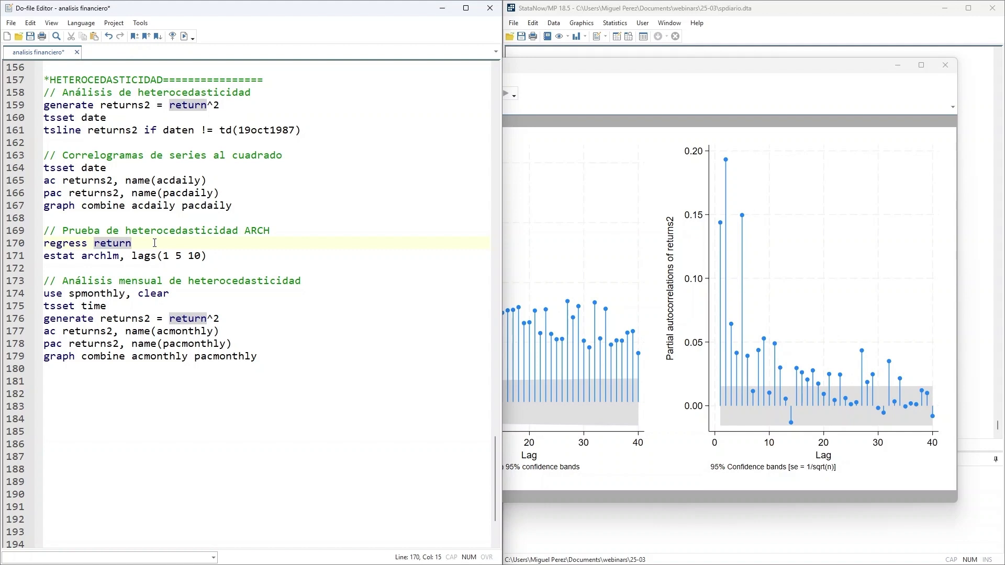
{"action": "left_click_drag", "start_coordinate": [207, 256], "coordinate": [43, 242]}
{"action": "left_click", "coordinate": [184, 35]}
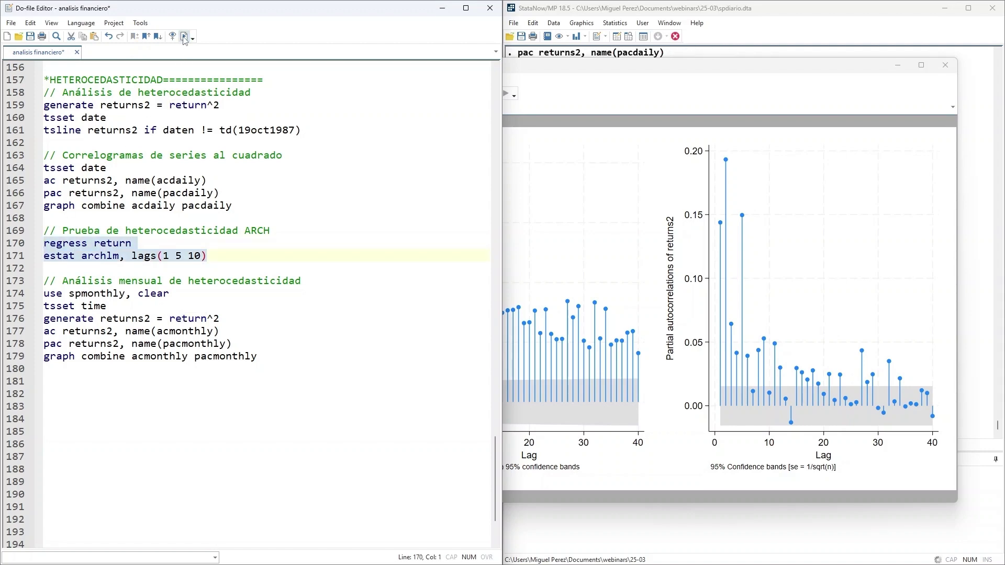
{"action": "left_click", "coordinate": [946, 65]}
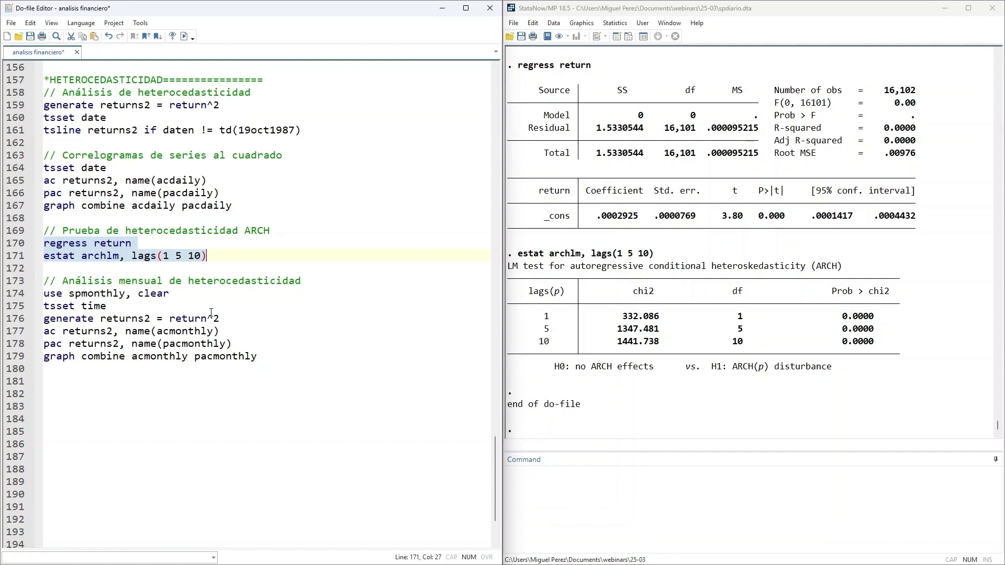
Step: Run the monthly heteroscedasticity lines that load spmonthly, tsset time, generate returns2 = return^2, and combine its ac and pac graphs acmonthly and pacmonthly
{"action": "left_click_drag", "start_coordinate": [200, 291], "coordinate": [49, 294]}
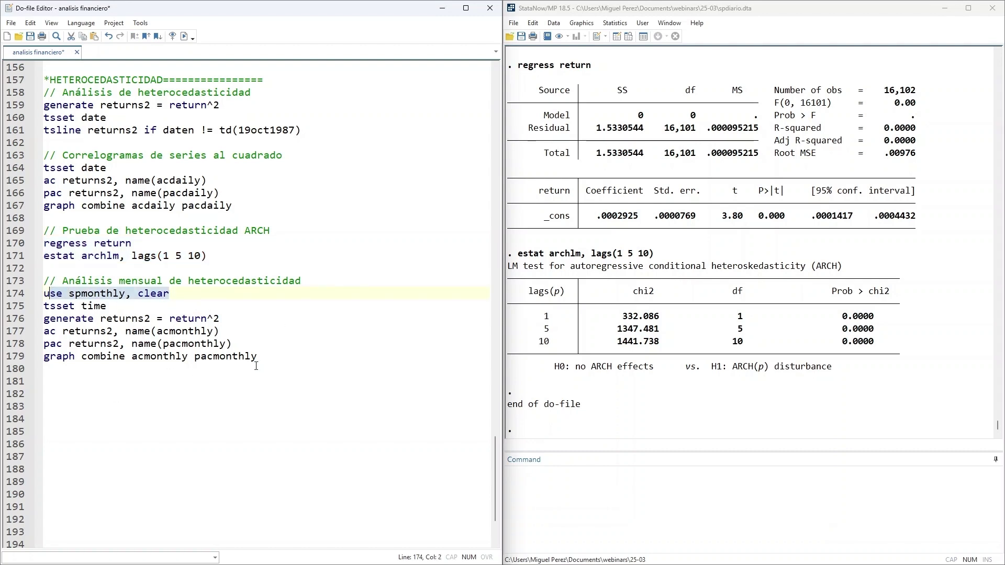
{"action": "left_click_drag", "start_coordinate": [257, 359], "coordinate": [44, 294]}
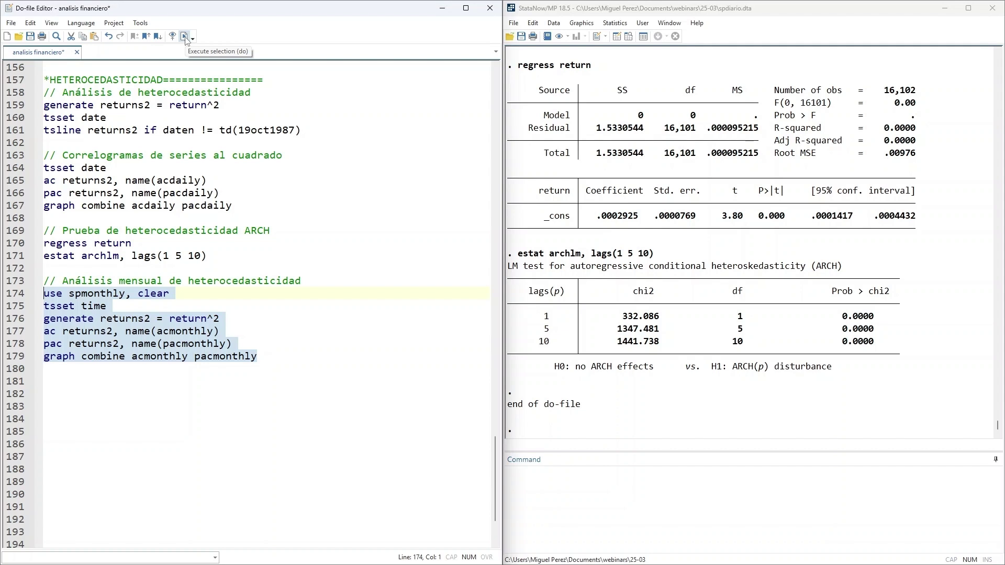
{"action": "left_click", "coordinate": [184, 37]}
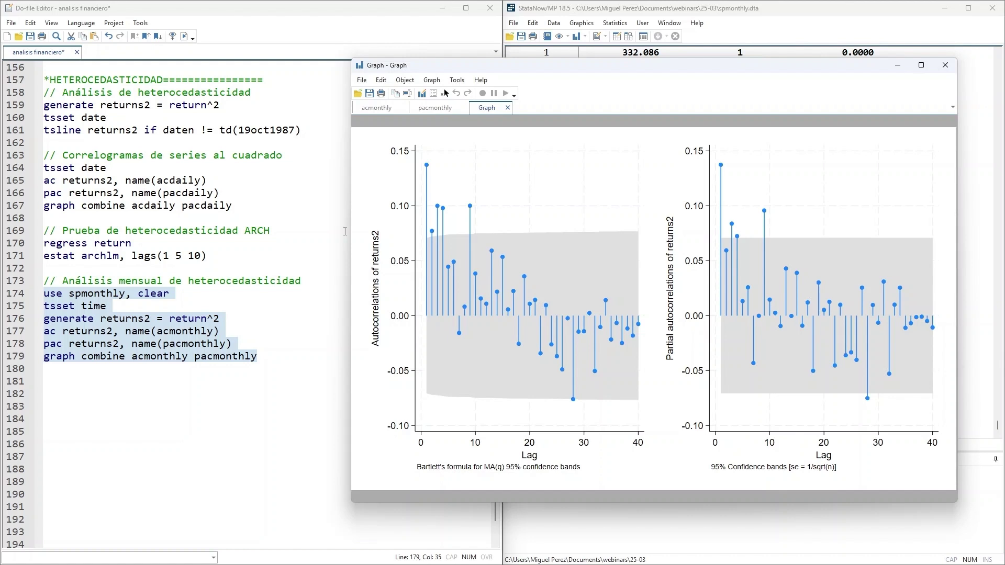
{"action": "left_click", "coordinate": [290, 201]}
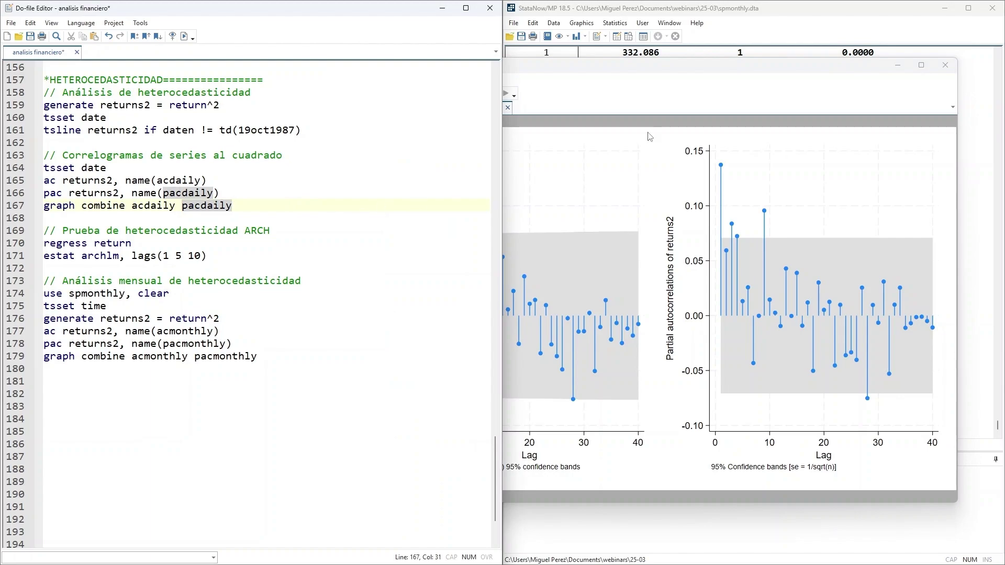
{"action": "left_click", "coordinate": [742, 79]}
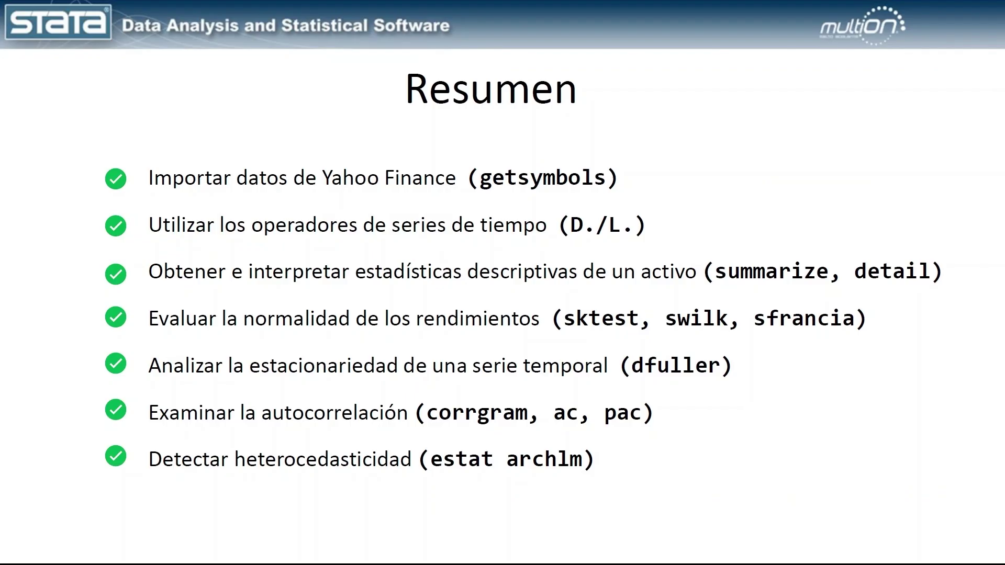